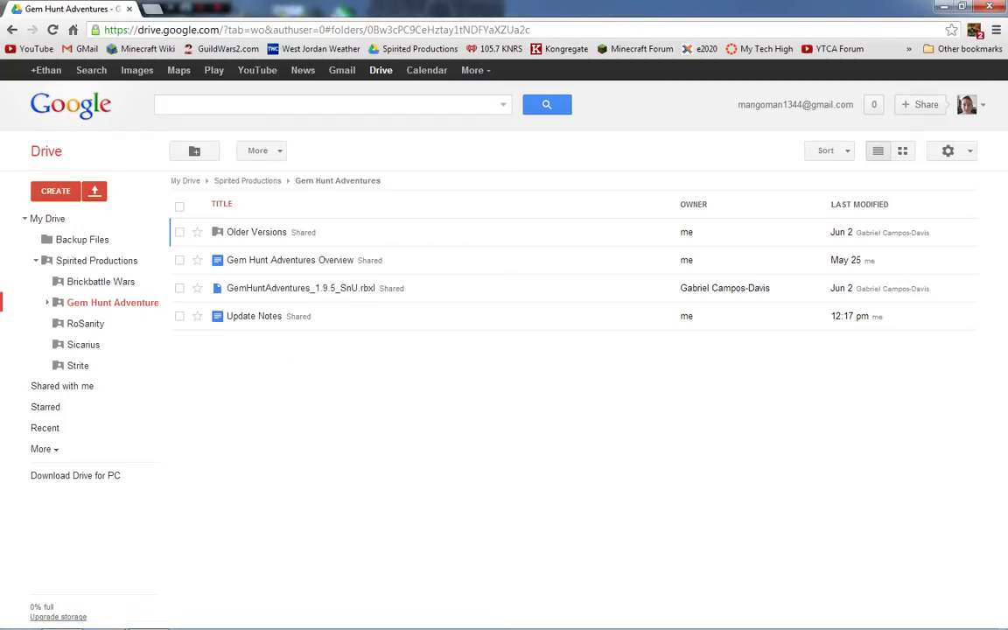
# Step: Switch to Windows Explorer and open the Gem Hunt Adventures folder inside Spirited Productions in the local Google Drive
pyautogui.click(104, 618)
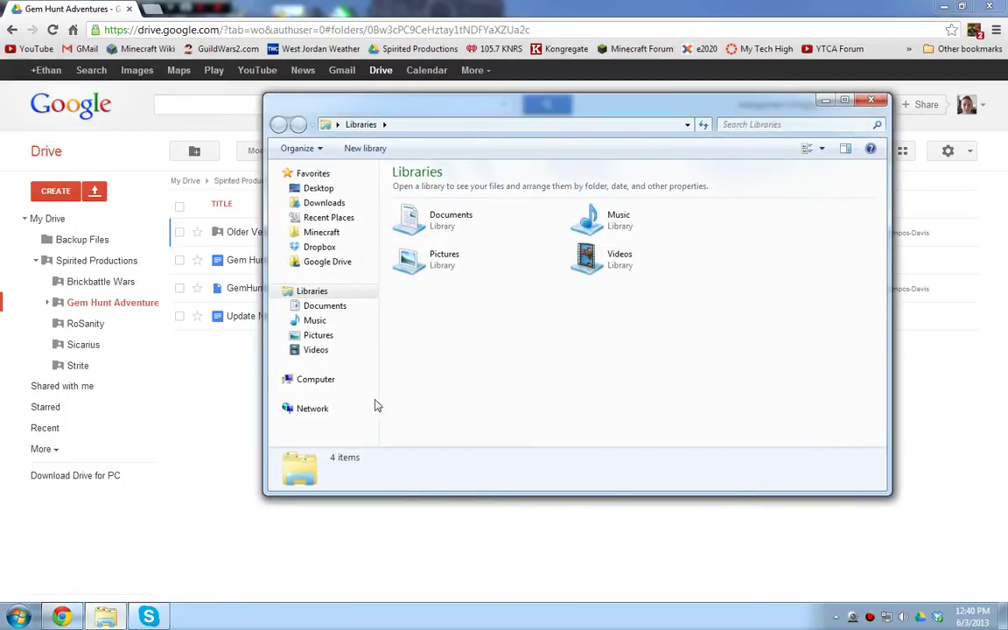
pyautogui.click(324, 263)
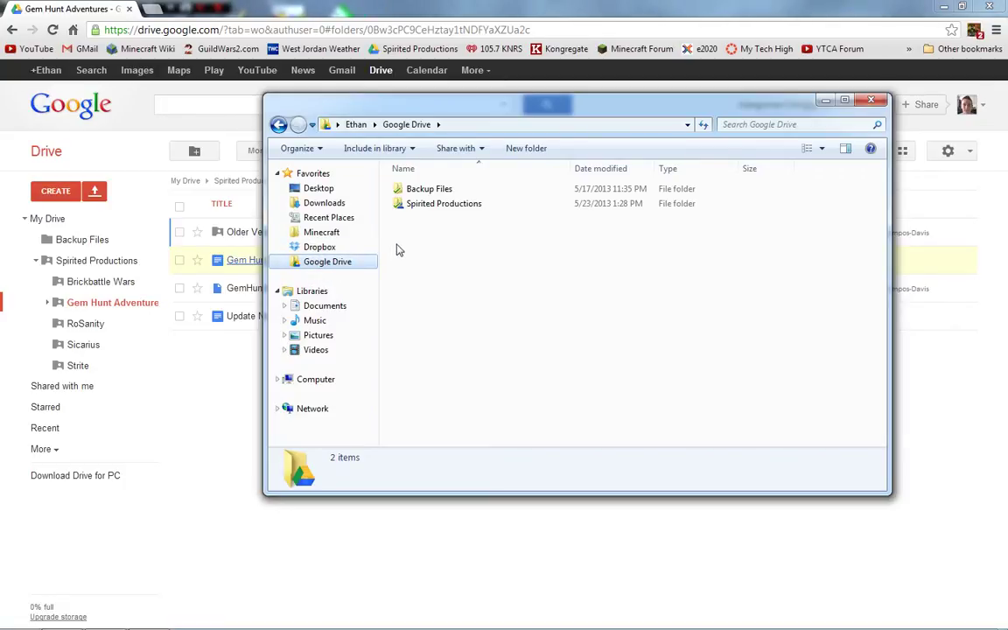
pyautogui.click(327, 261)
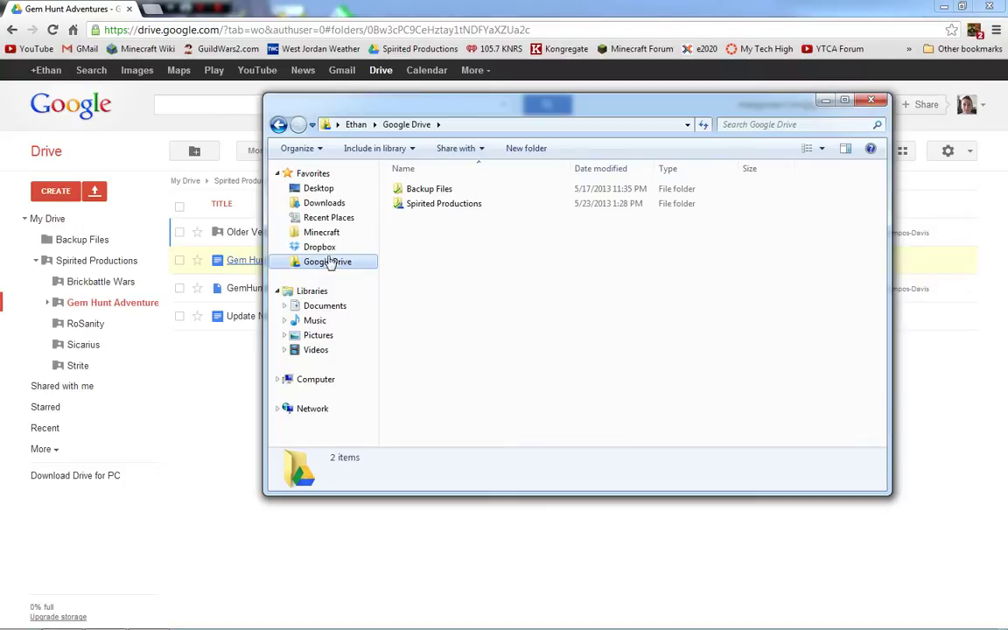
pyautogui.doubleClick(429, 206)
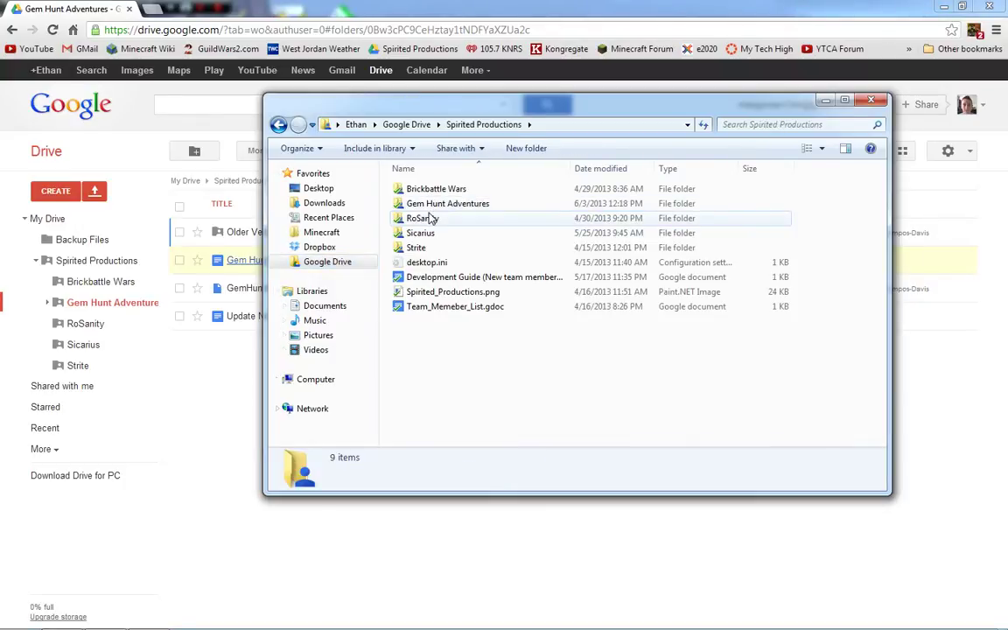
pyautogui.doubleClick(442, 205)
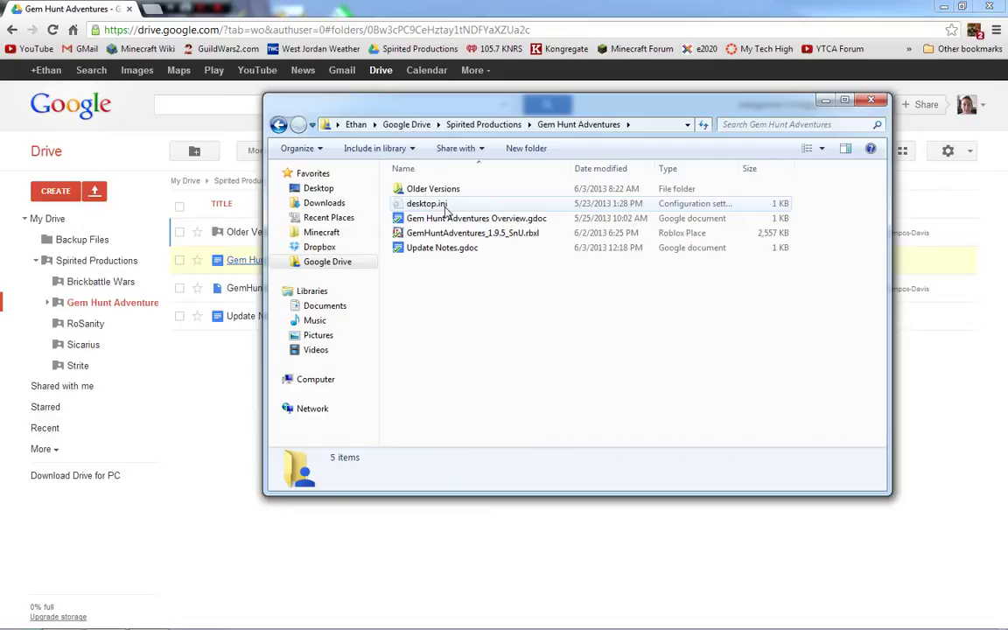
# Step: Copy the GemHuntAdventures_1.9.5_SnU.rbxl place file from the Gem Hunt Adventures folder
pyautogui.click(443, 249)
pyautogui.click(456, 235)
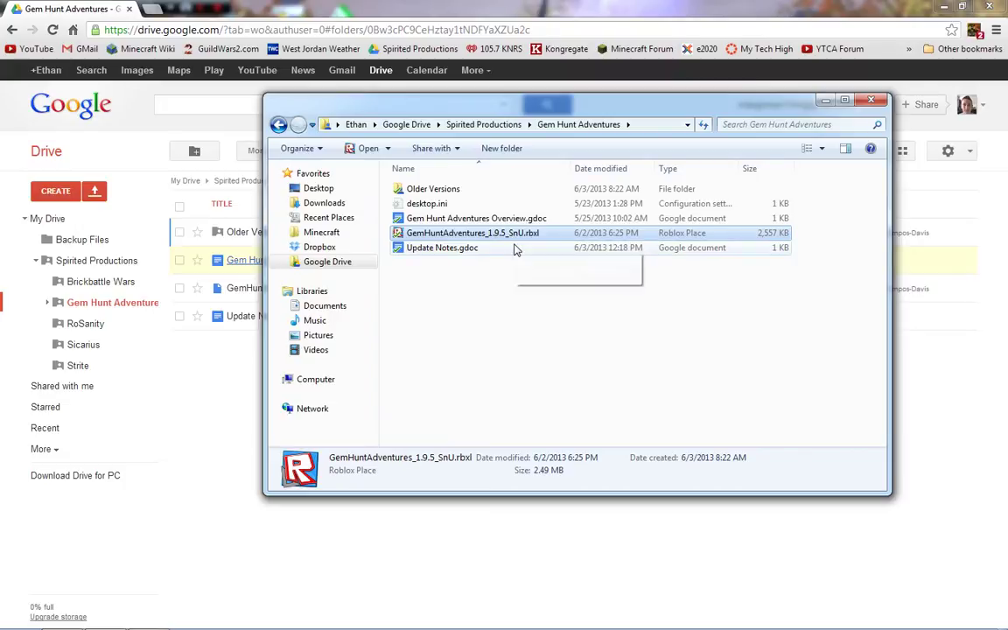
pyautogui.click(514, 262)
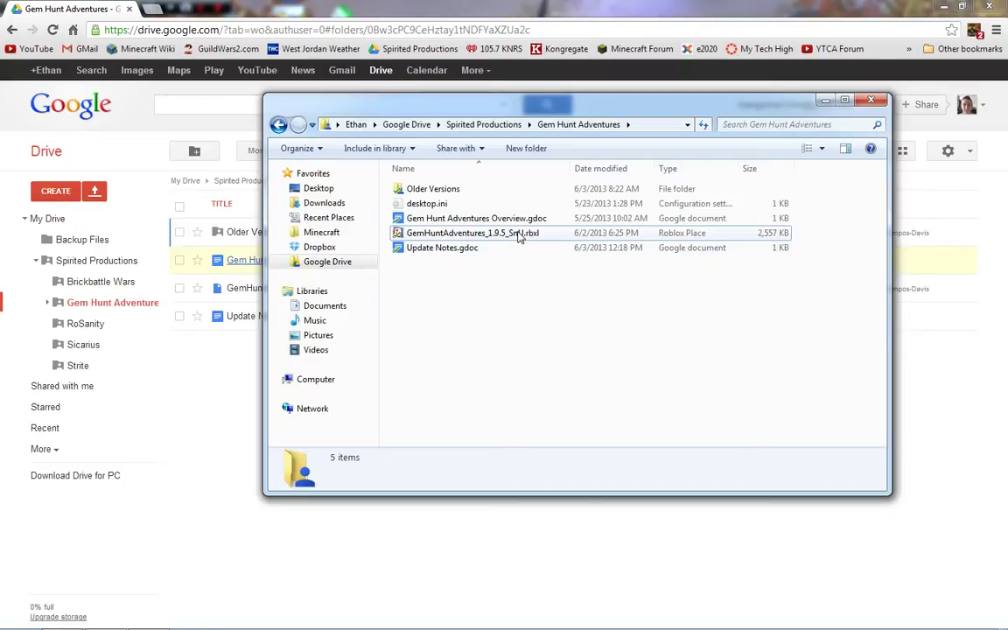
pyautogui.click(516, 234)
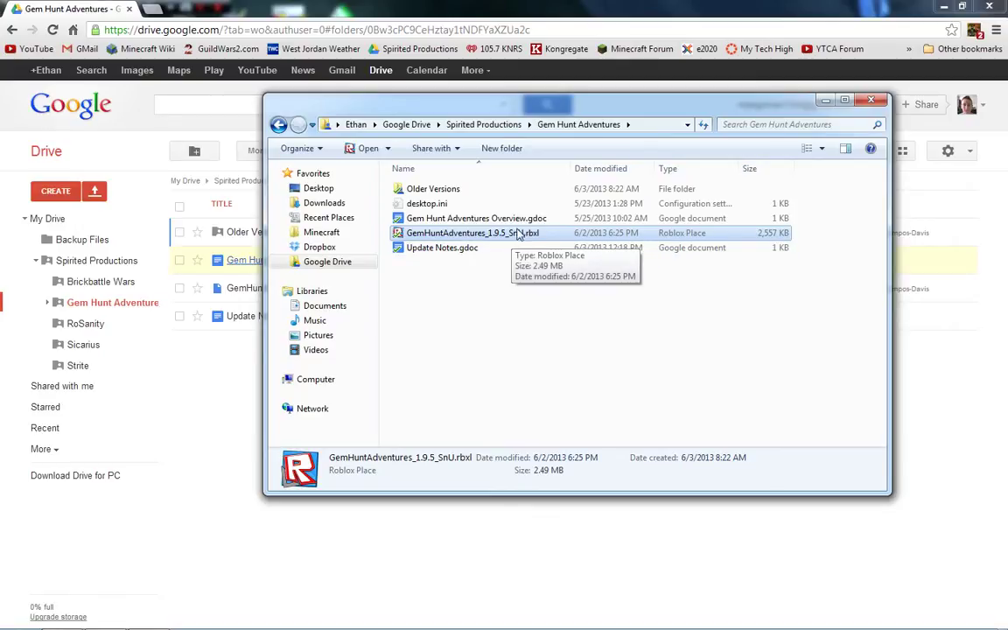
pyautogui.click(464, 234)
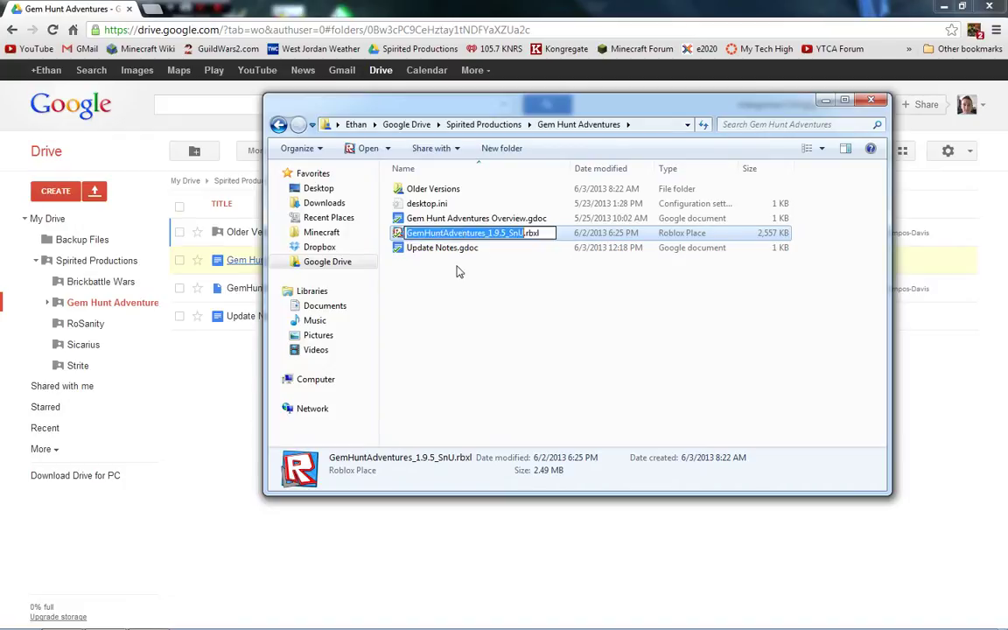
pyautogui.click(458, 268)
pyautogui.click(459, 233)
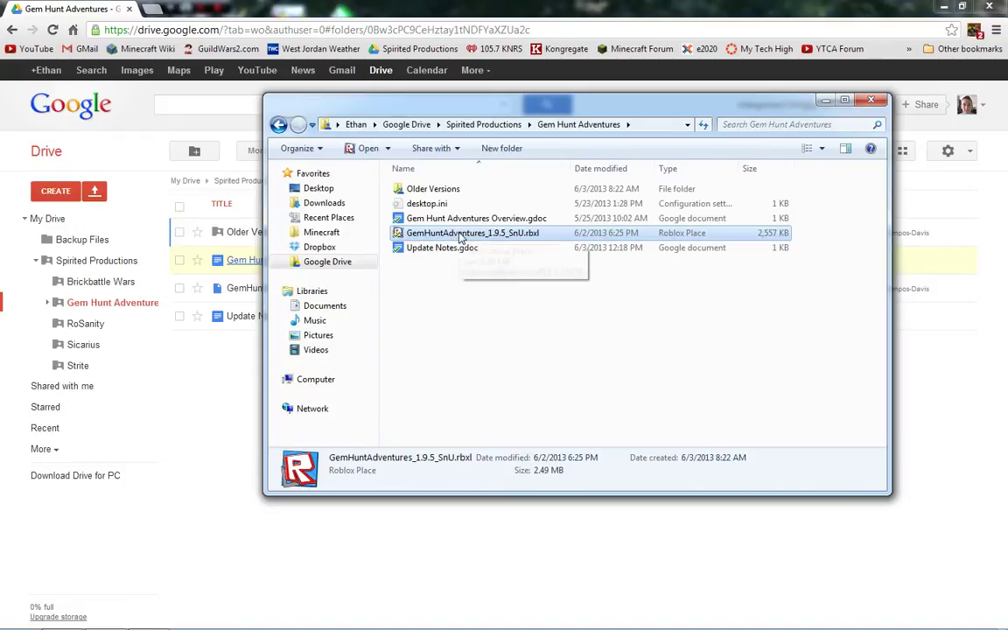
# Step: Go to the user's home folder and try to paste the copied place file there
pyautogui.click(357, 125)
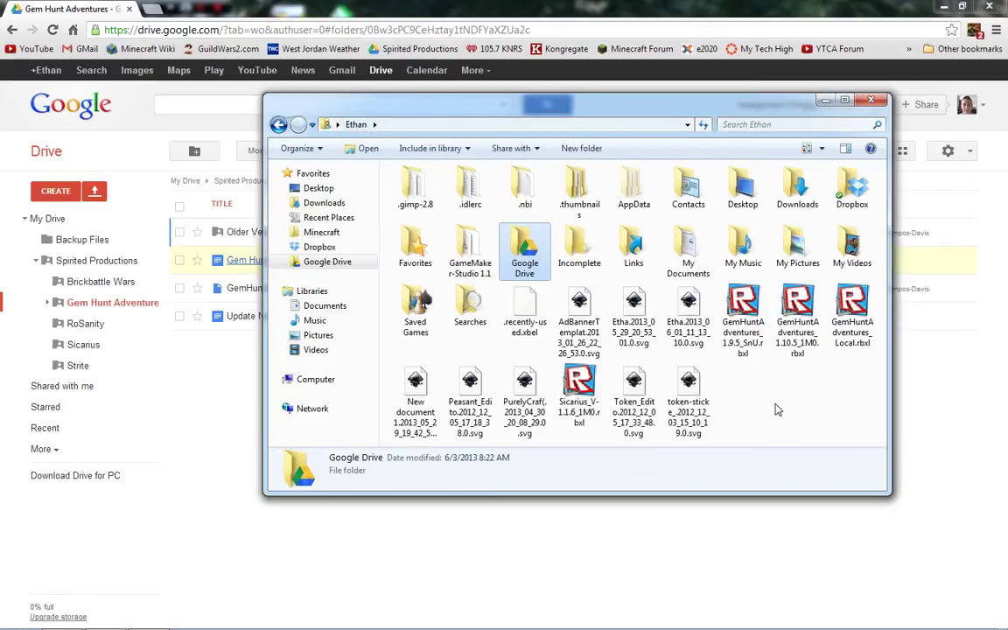
pyautogui.hotkey('ctrl', 'v')
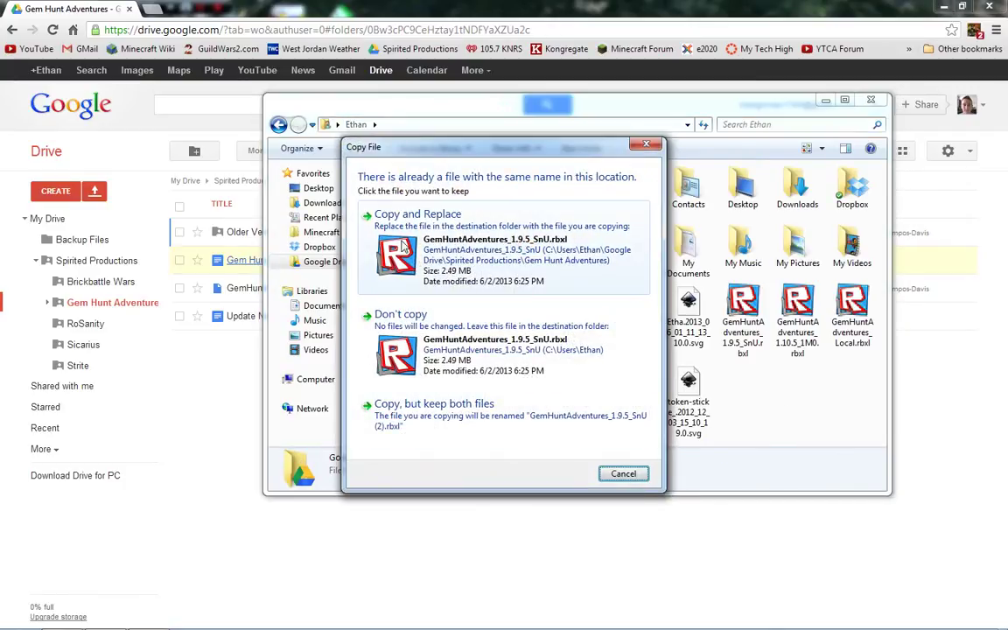
pyautogui.click(623, 474)
# Step: Delete GemHuntAdventures_1.9.5_SnU.rbxl and GemHuntAdventures_1.10.5_1M0.rbxl from the user's home folder
pyautogui.click(742, 317)
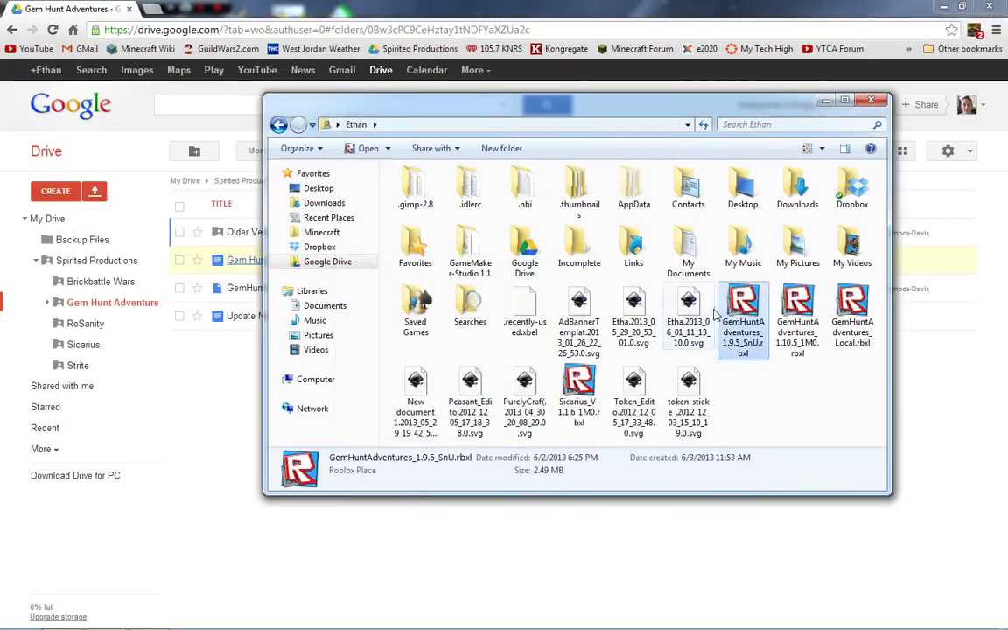
pyautogui.press('Delete')
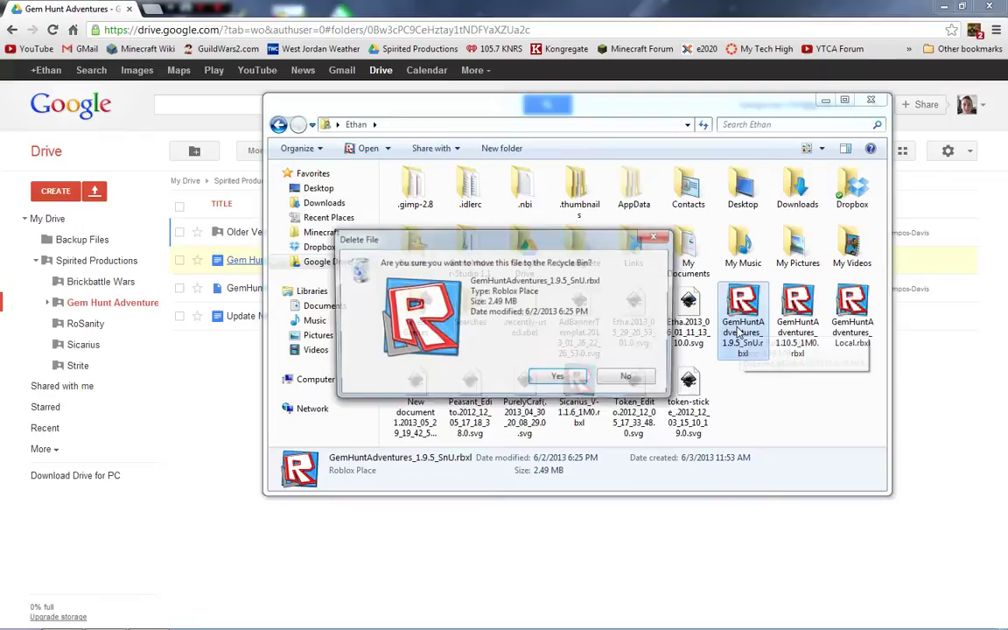
pyautogui.click(559, 379)
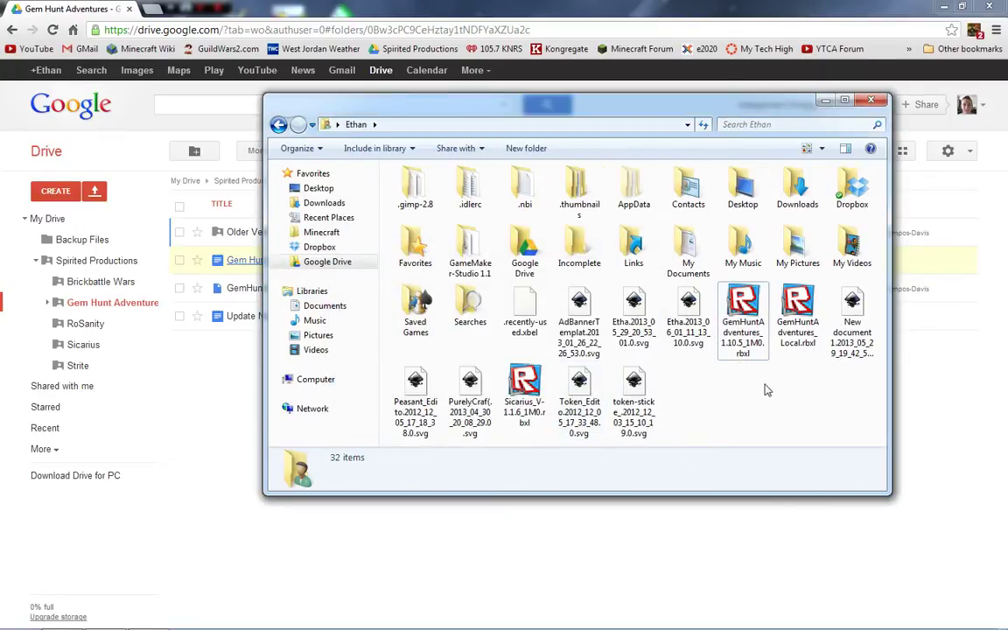
pyautogui.click(746, 313)
pyautogui.press('Delete')
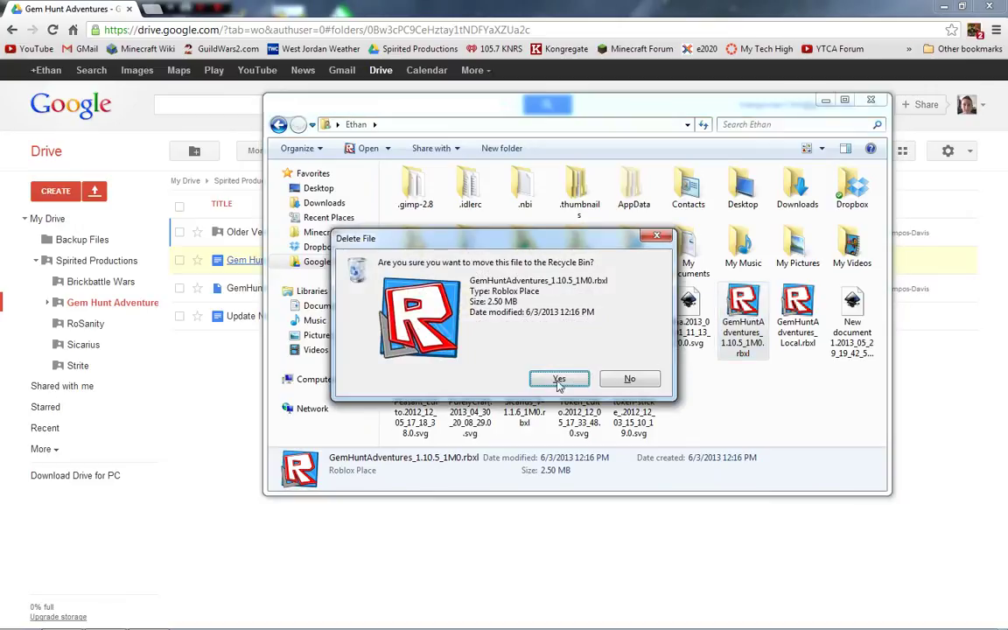
pyautogui.press('Return')
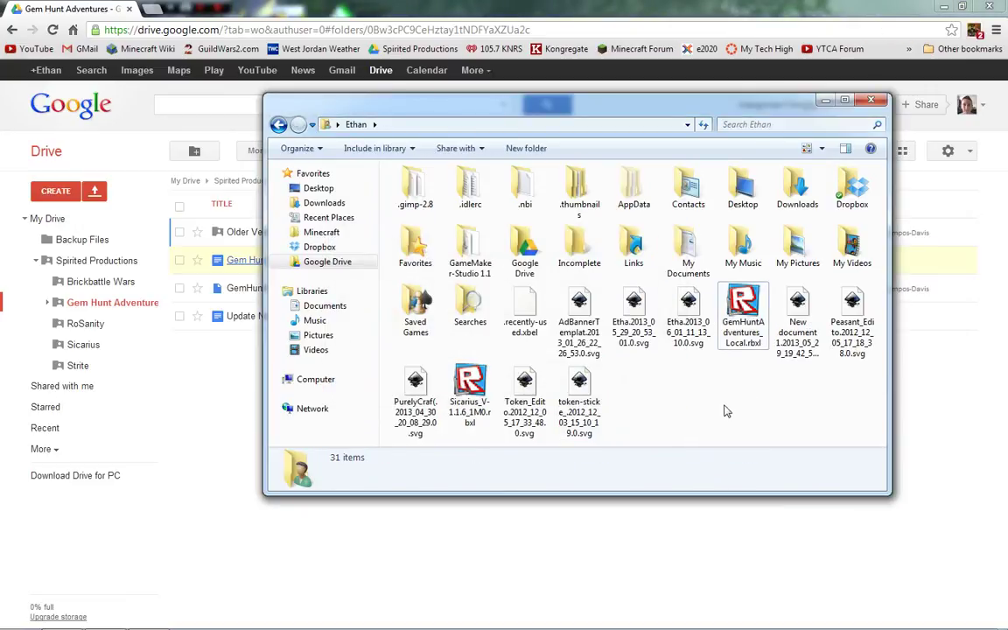
# Step: Paste GemHuntAdventures_1.9.5_SnU.rbxl into the user's home folder and open the local copy in ROBLOX Studio
pyautogui.rightClick(724, 411)
pyautogui.click(655, 406)
pyautogui.rightClick(654, 398)
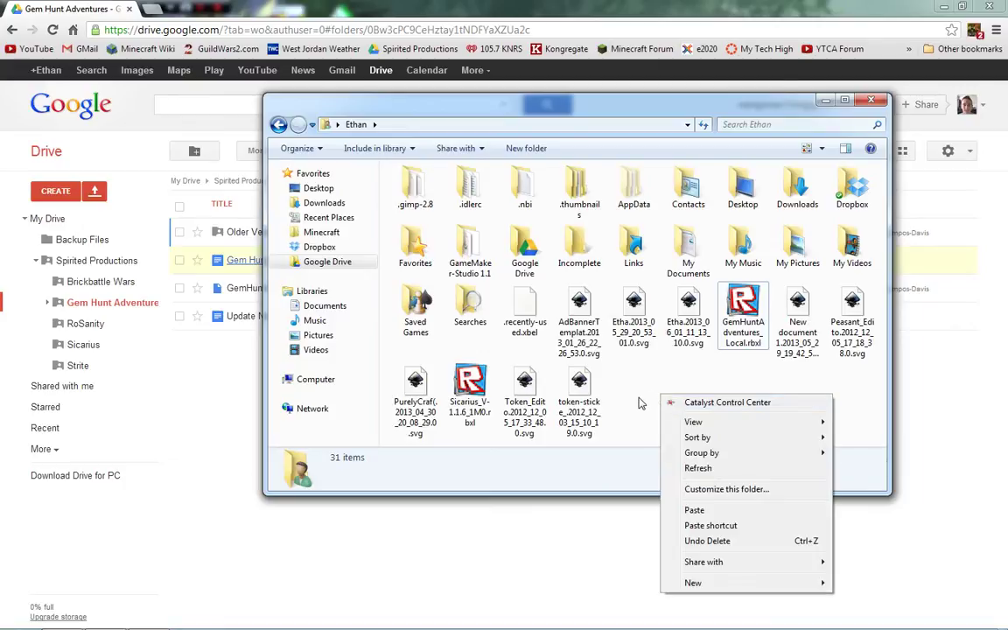
pyautogui.click(638, 404)
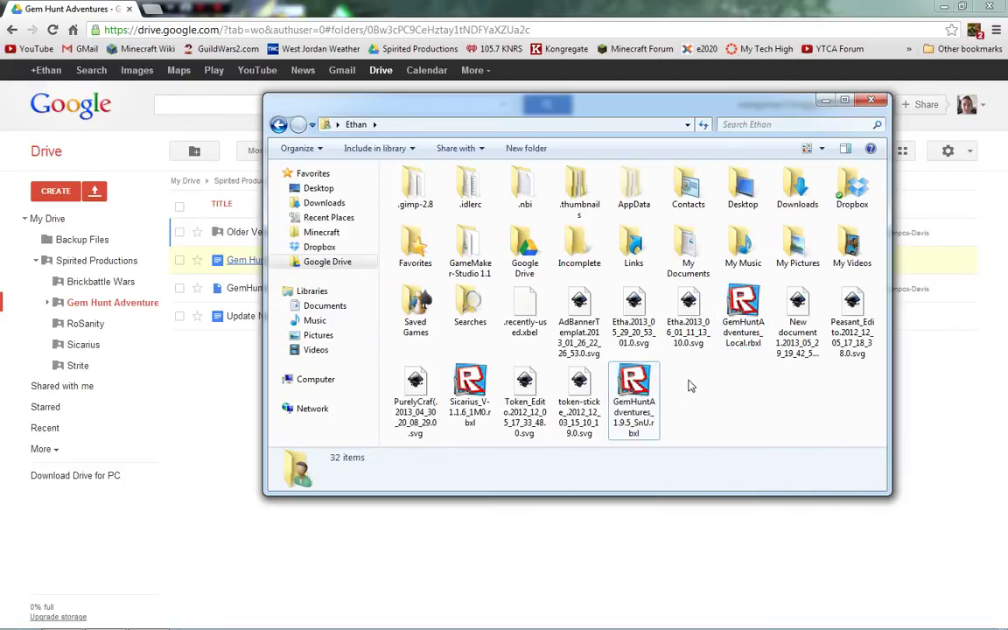
pyautogui.click(640, 378)
pyautogui.doubleClick(640, 378)
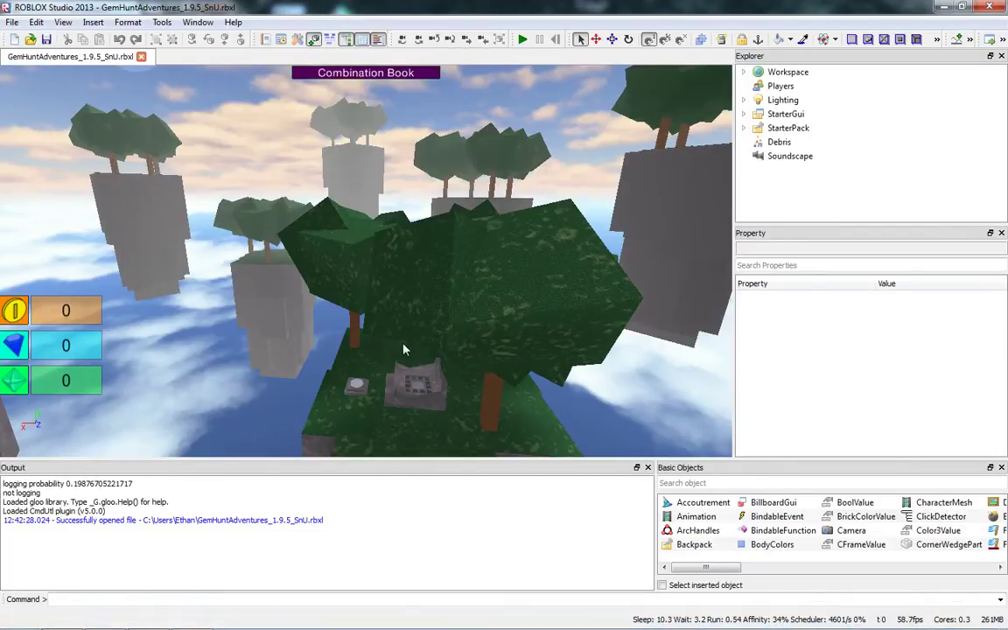
# Step: Examine the floating grass island with its trees, round pad and stone shrine, from close up and from above
pyautogui.moveTo(404, 345); pyautogui.dragTo(382, 328, button='right')
pyautogui.moveTo(517, 335); pyautogui.dragTo(491, 316, button='right')
pyautogui.scroll(5, 322, 312)
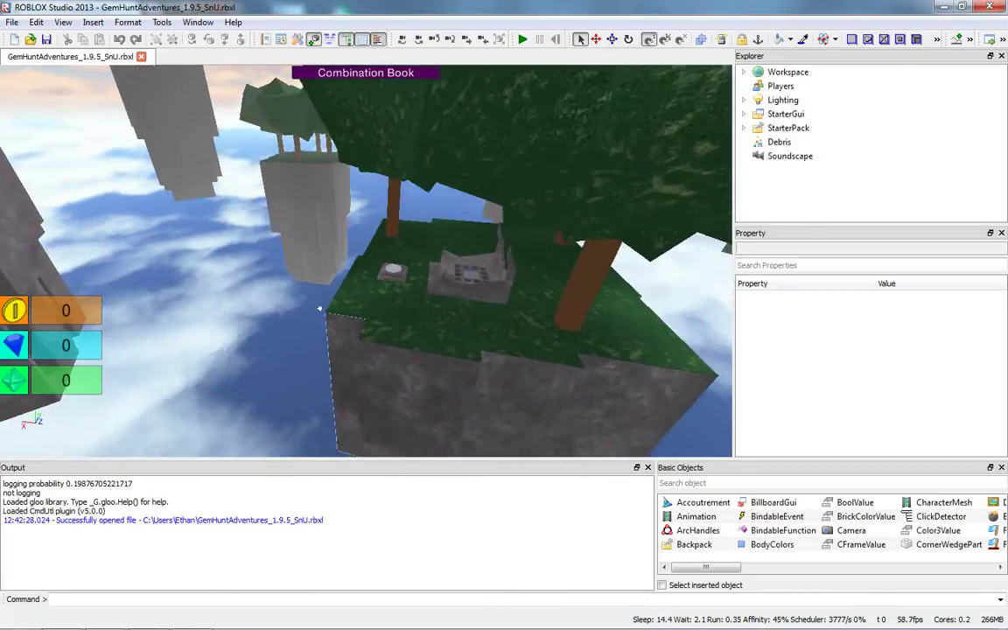
pyautogui.moveTo(315, 288)
pyautogui.mouseDown(button='right')
pyautogui.moveTo(328, 278)
pyautogui.moveTo(364, 296)
pyautogui.moveTo(368, 282)
pyautogui.moveTo(317, 287)
pyautogui.mouseUp(button='right')
pyautogui.press('w')
pyautogui.press('s')
pyautogui.press('d')
pyautogui.press('s')
pyautogui.press('a')
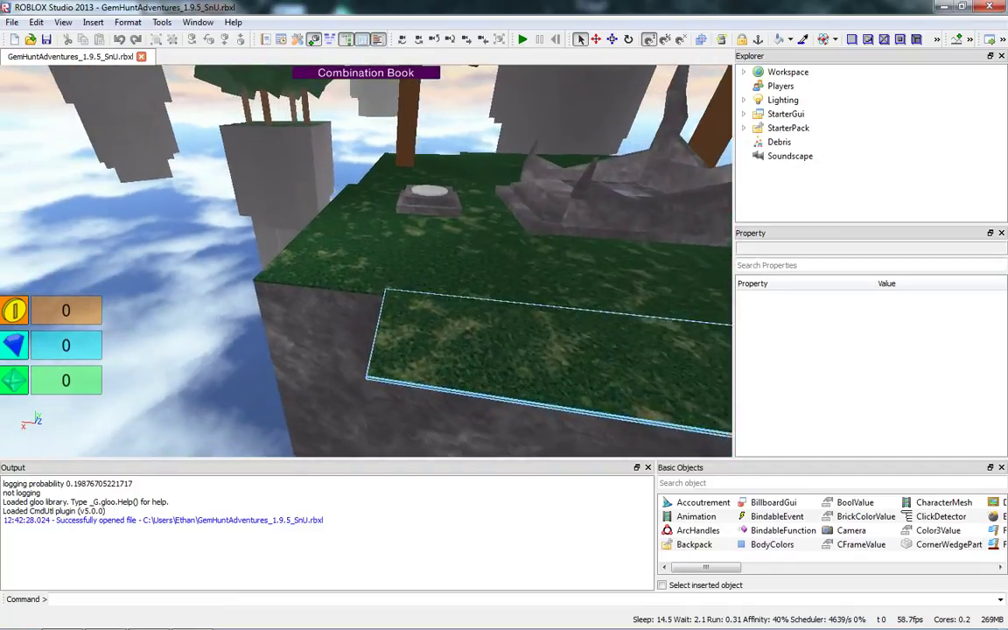
pyautogui.press('w')
pyautogui.moveTo(279, 337); pyautogui.dragTo(304, 326, button='right')
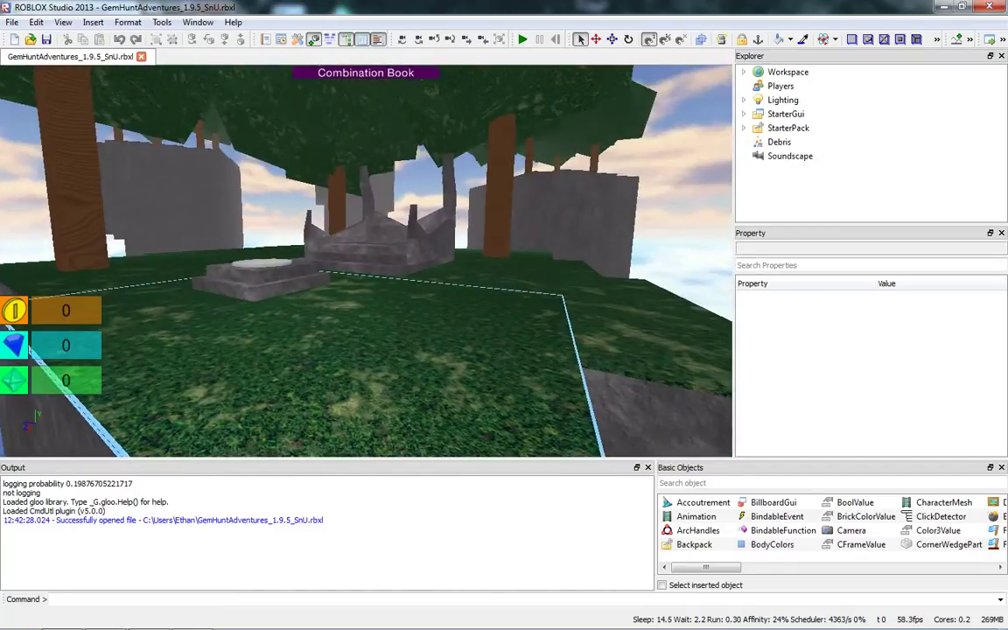
pyautogui.moveTo(308, 302)
pyautogui.mouseDown(button='right')
pyautogui.moveTo(302, 337)
pyautogui.moveTo(306, 308)
pyautogui.mouseUp(button='right')
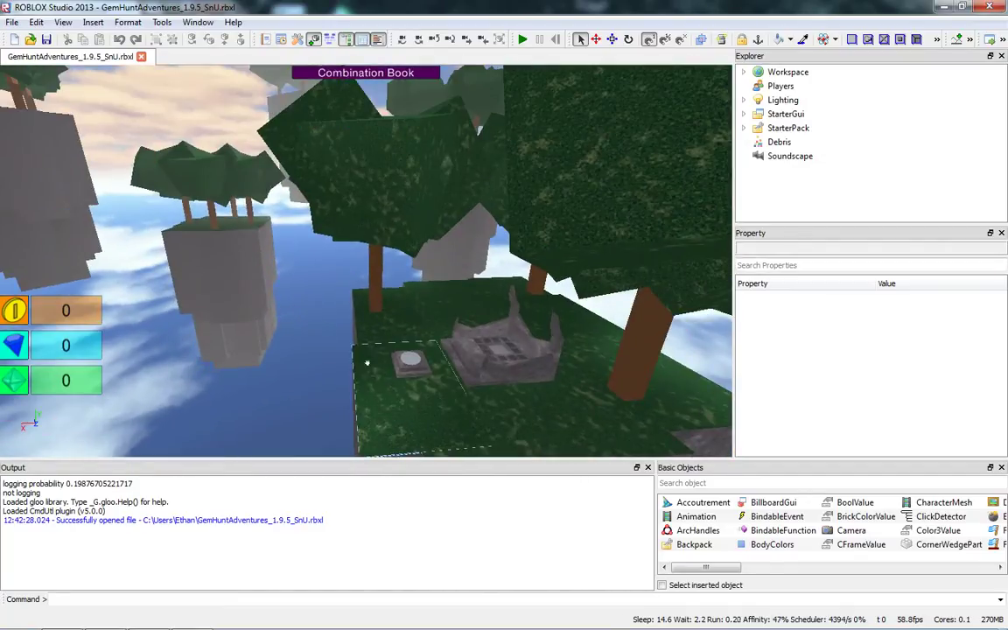
pyautogui.moveTo(366, 362); pyautogui.dragTo(367, 363, button='right')
pyautogui.press('w')
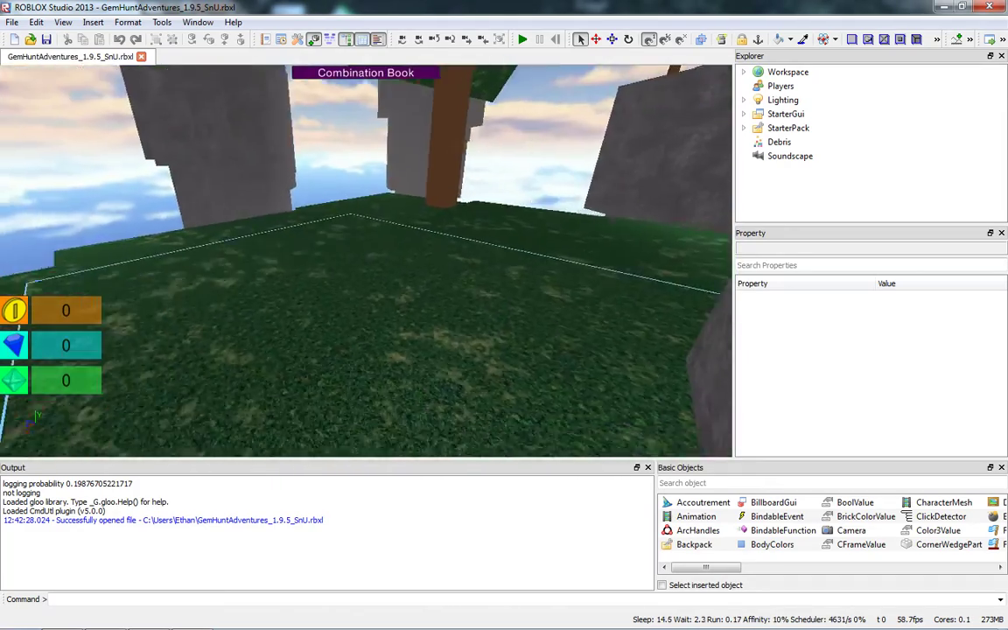
pyautogui.press('s')
pyautogui.moveTo(371, 301); pyautogui.dragTo(371, 302, button='right')
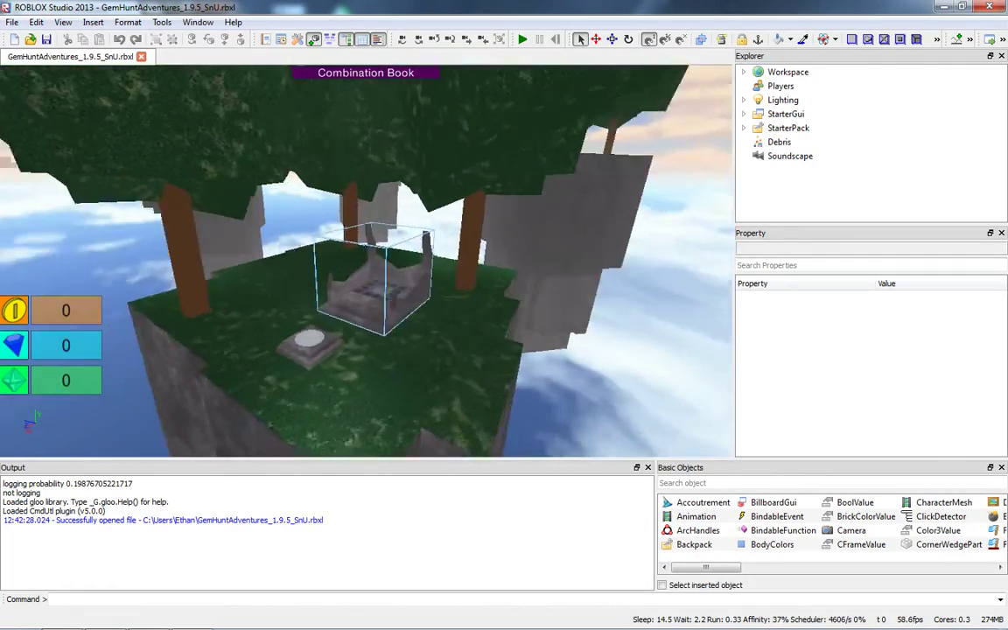
pyautogui.moveTo(294, 372); pyautogui.dragTo(301, 363, button='right')
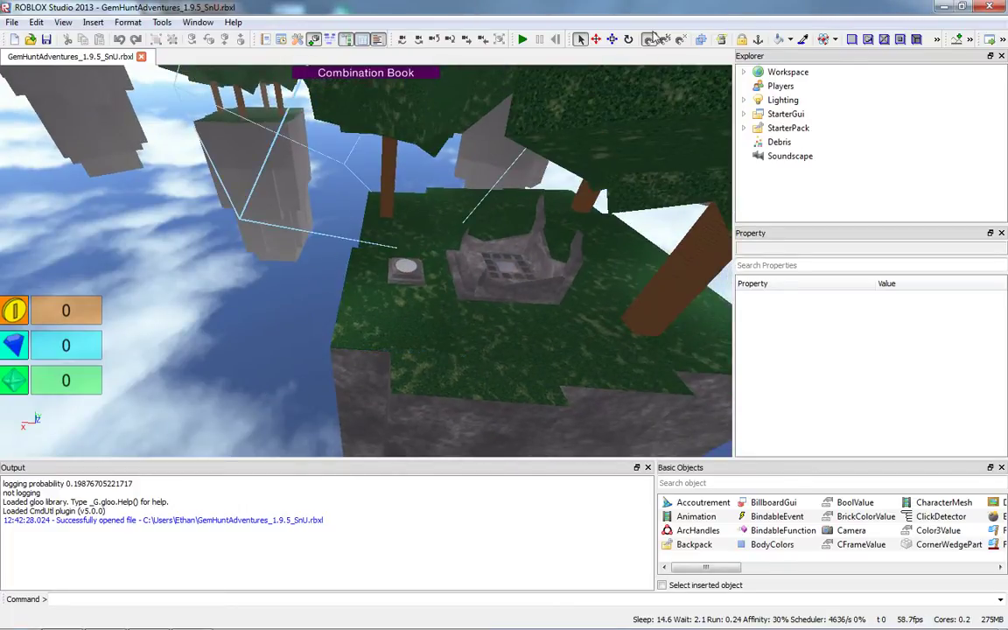
# Step: Activate the Move tool and inspect the layout of the pad and stone shrine on the floating island
pyautogui.click(597, 40)
pyautogui.moveTo(517, 210); pyautogui.dragTo(490, 228, button='right')
pyautogui.moveTo(252, 326); pyautogui.dragTo(83, 298, button='right')
pyautogui.moveTo(365, 262); pyautogui.dragTo(262, 245, button='right')
pyautogui.press('w')
pyautogui.press('w')
pyautogui.moveTo(341, 335); pyautogui.dragTo(525, 350, button='right')
pyautogui.scroll(-2, 403, 317)
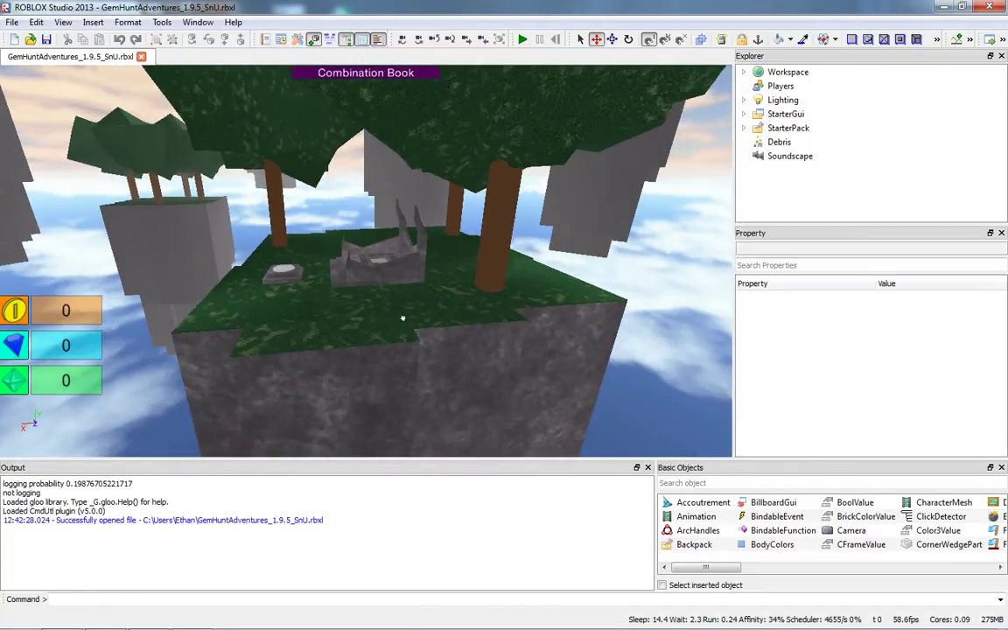
pyautogui.scroll(3, 411, 328)
pyautogui.scroll(-1, 437, 342)
pyautogui.moveTo(436, 352); pyautogui.dragTo(437, 352, button='right')
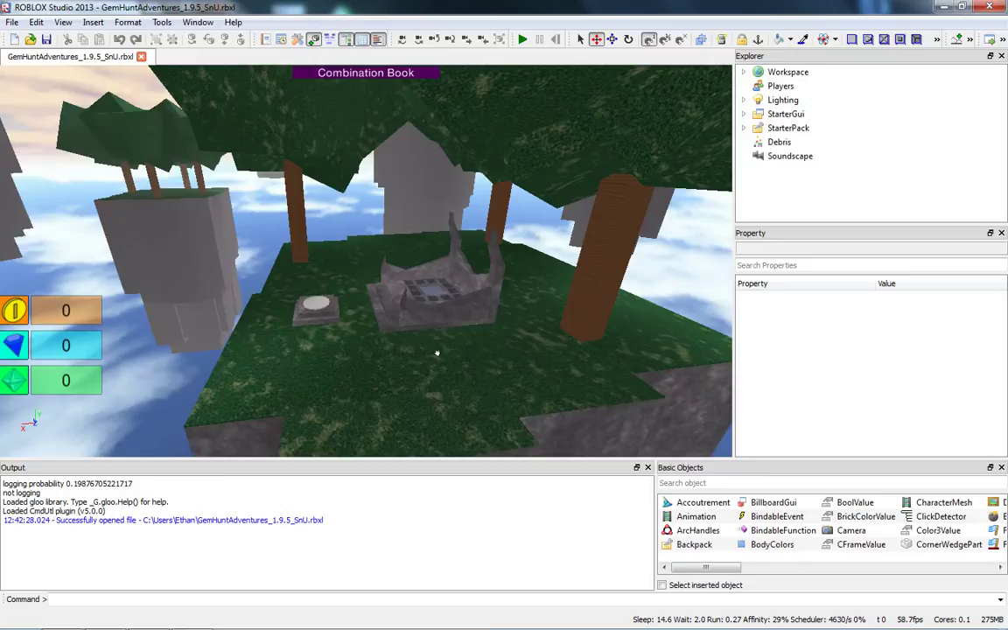
# Step: Look beyond the tree-covered islands and examine the separate grey landmass in the distance
pyautogui.moveTo(444, 351); pyautogui.dragTo(300, 250, button='right')
pyautogui.moveTo(517, 270); pyautogui.dragTo(197, 245, button='right')
pyautogui.press('s')
pyautogui.press('w')
pyautogui.press('w')
pyautogui.moveTo(389, 252); pyautogui.dragTo(352, 242, button='right')
pyautogui.press('w')
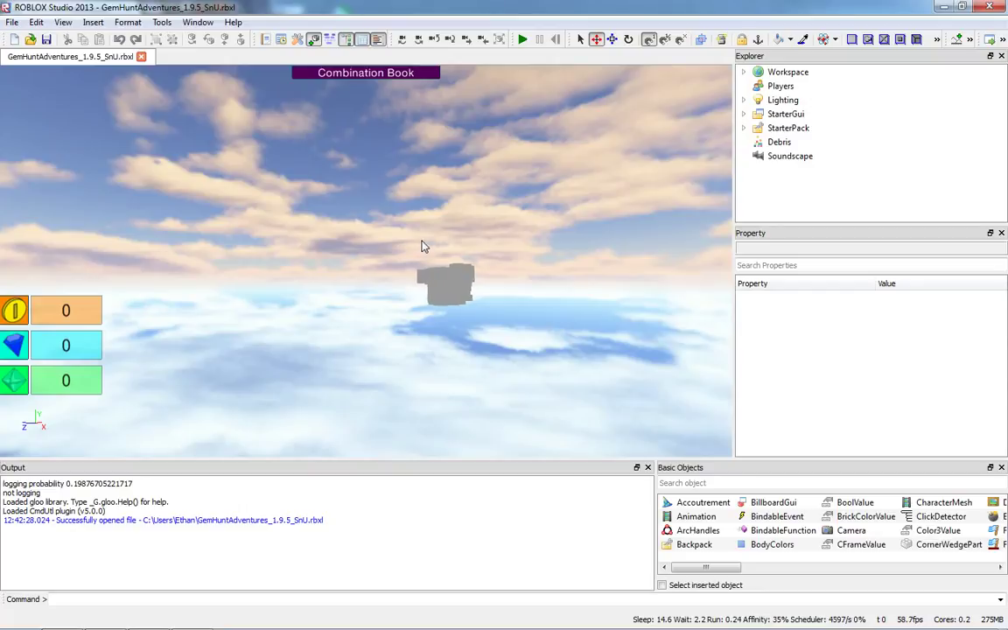
pyautogui.moveTo(436, 259); pyautogui.dragTo(439, 261, button='right')
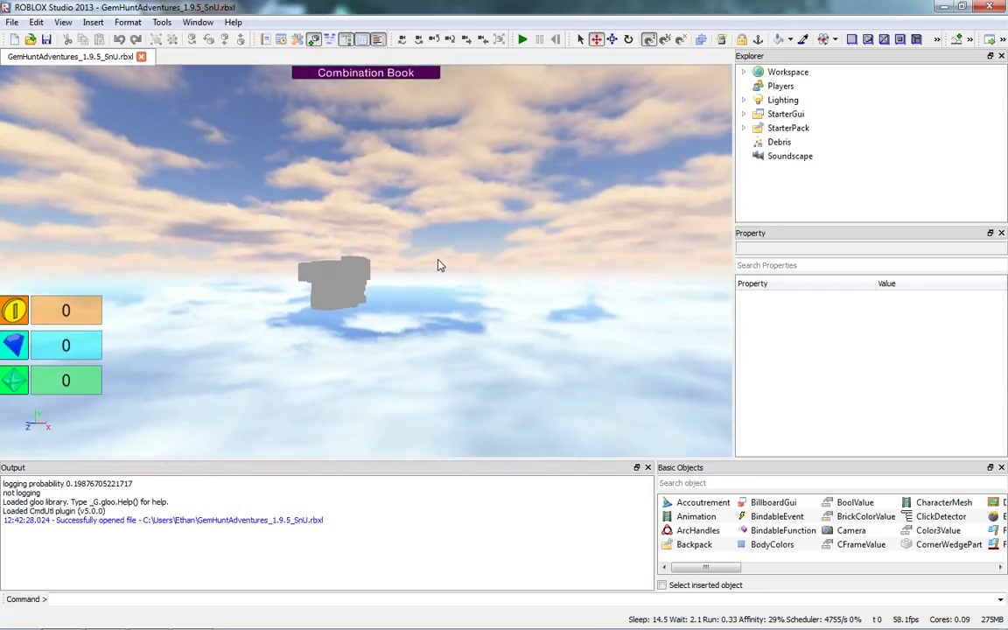
pyautogui.press('w')
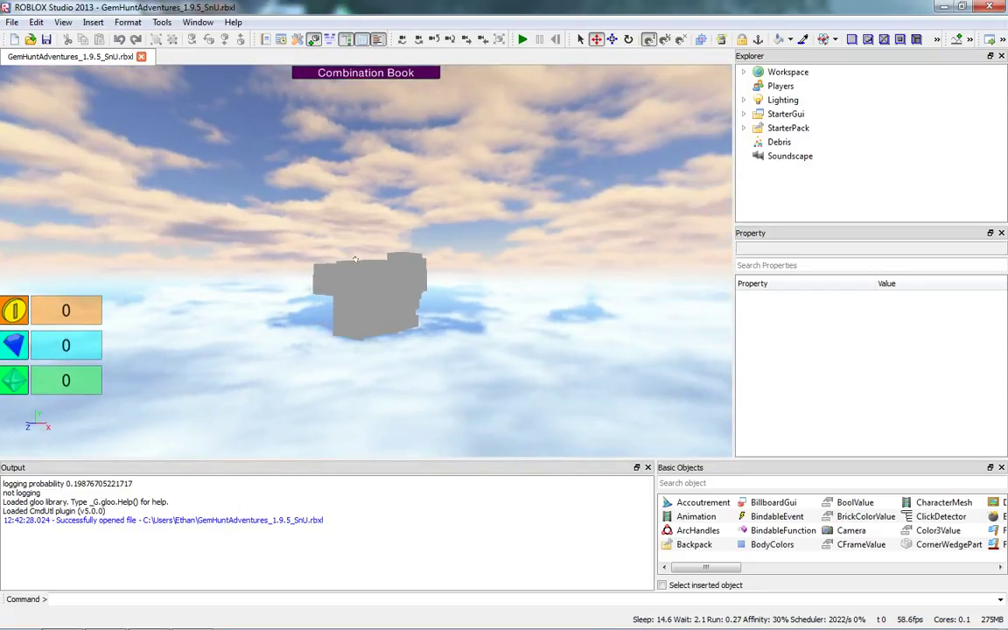
# Step: Examine the rock walls and bright green grass ledges of the distant landmass up close
pyautogui.click(355, 267)
pyautogui.scroll(5, 355, 259)
pyautogui.moveTo(355, 259); pyautogui.dragTo(363, 255, button='right')
pyautogui.click(547, 247)
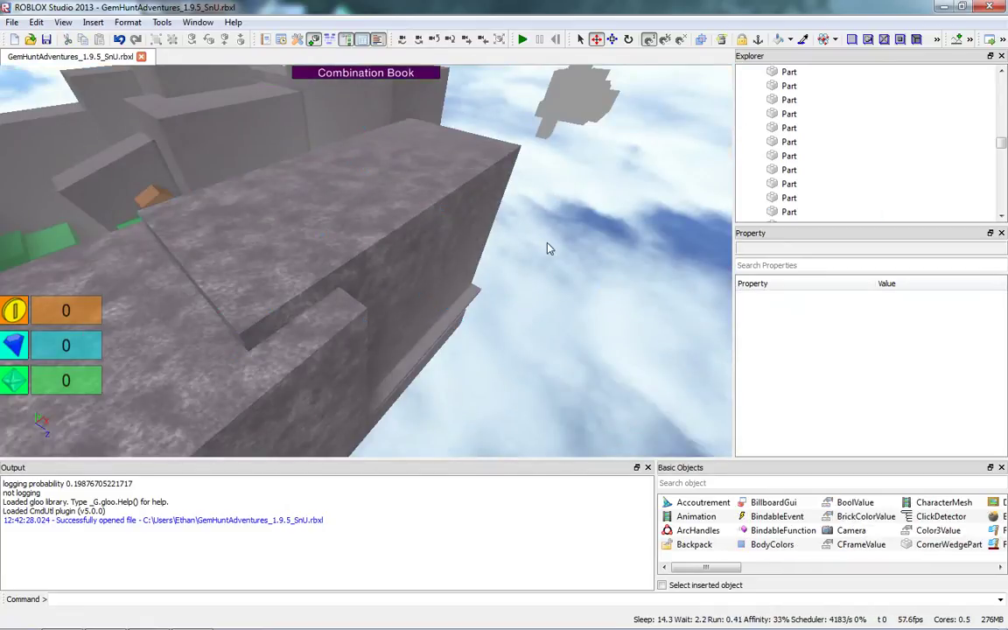
pyautogui.moveTo(547, 247); pyautogui.dragTo(578, 297, button='right')
pyautogui.press('w')
pyautogui.press('w')
pyautogui.moveTo(494, 250); pyautogui.dragTo(494, 249, button='right')
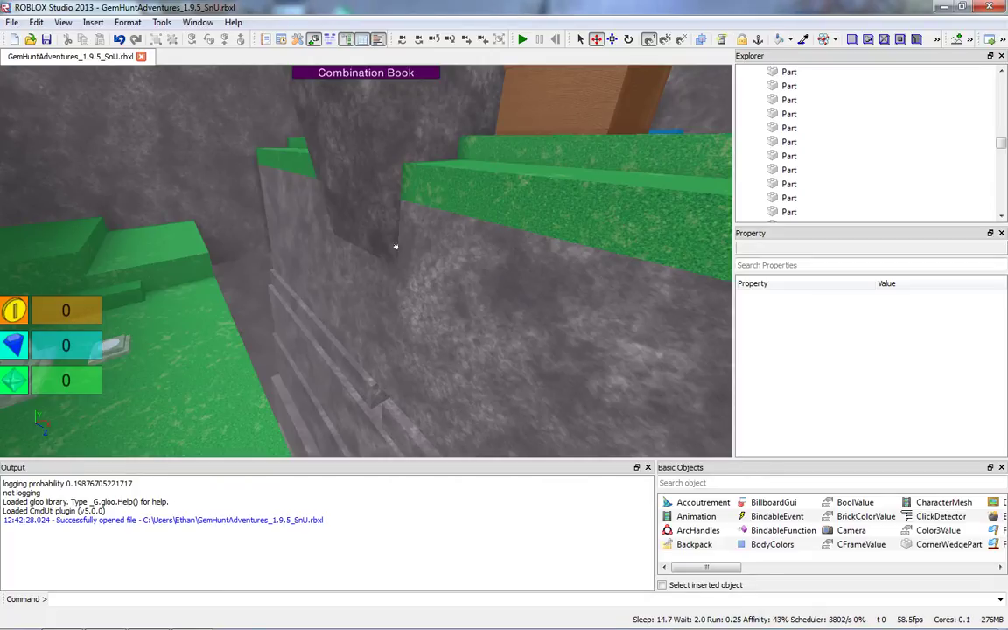
pyautogui.moveTo(395, 268)
pyautogui.mouseDown(button='right')
pyautogui.moveTo(324, 268)
pyautogui.moveTo(388, 274)
pyautogui.mouseUp(button='right')
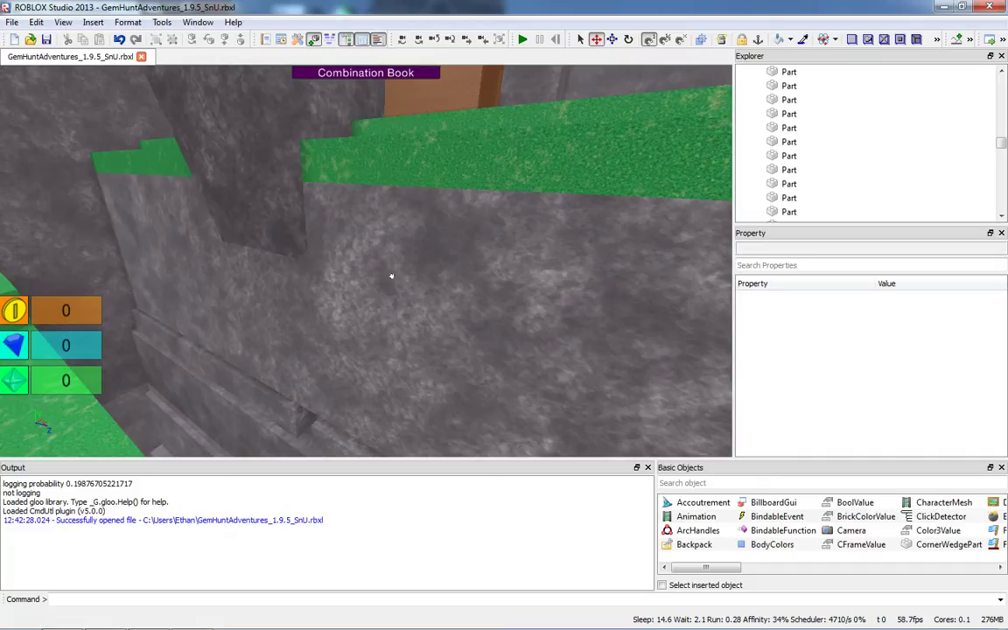
# Step: Publish the place to ROBLOX, overwriting the existing game "Gem Hunt Adventures! [WIP]", and close the upload dialog once completed
pyautogui.moveTo(429, 200); pyautogui.dragTo(429, 200, button='right')
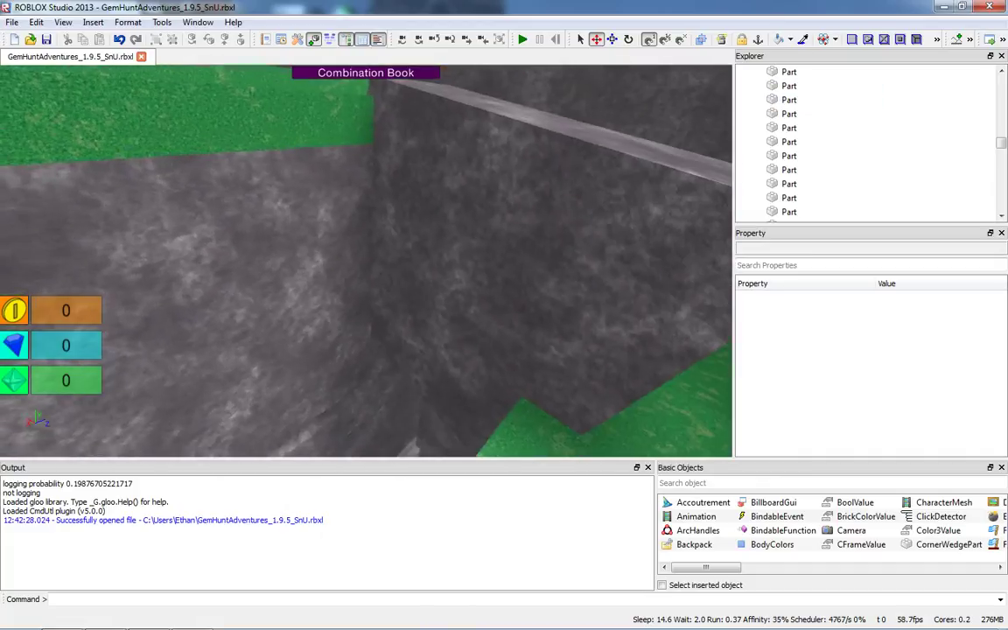
pyautogui.moveTo(405, 250); pyautogui.dragTo(404, 250, button='right')
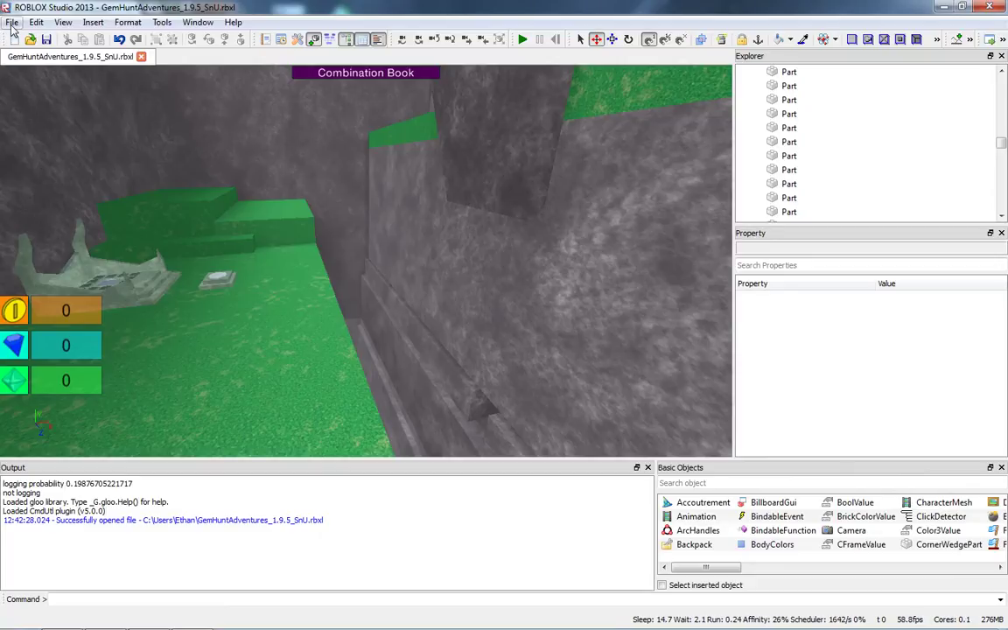
pyautogui.click(12, 24)
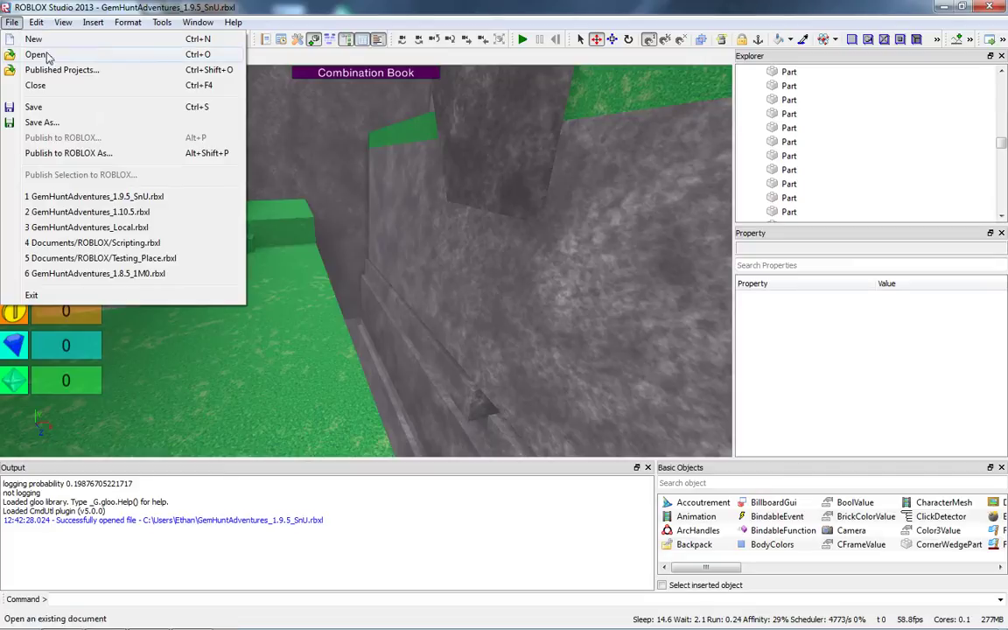
pyautogui.click(63, 155)
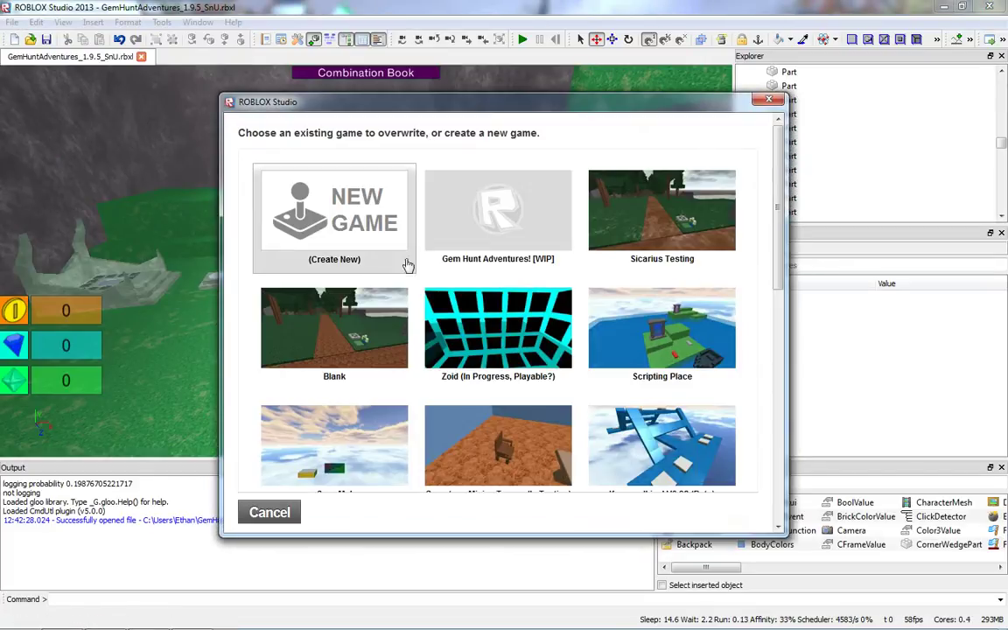
pyautogui.scroll(-5, 525, 214)
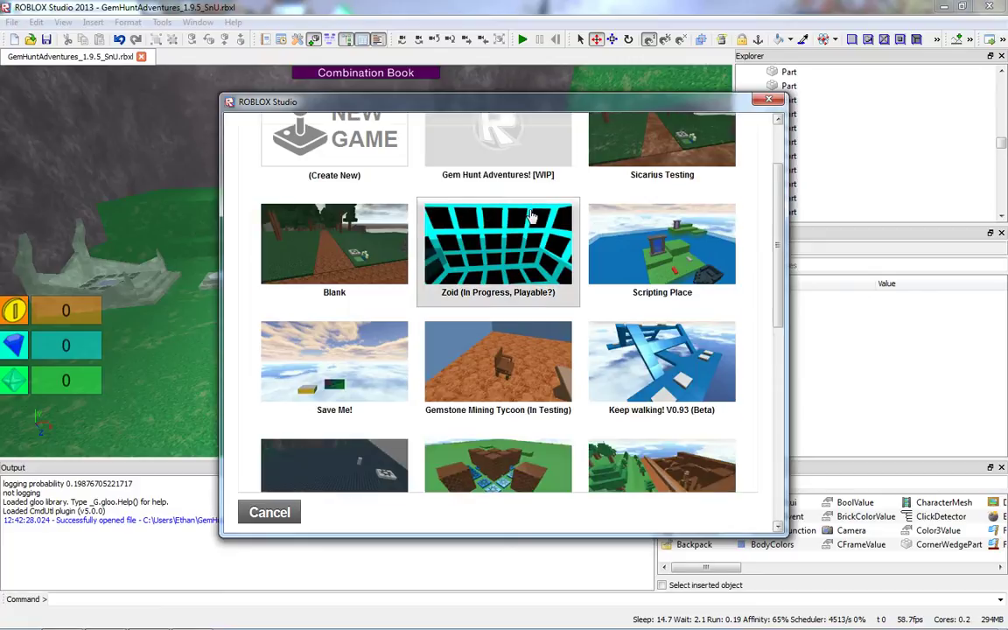
pyautogui.scroll(5, 508, 223)
pyautogui.scroll(-10, 506, 227)
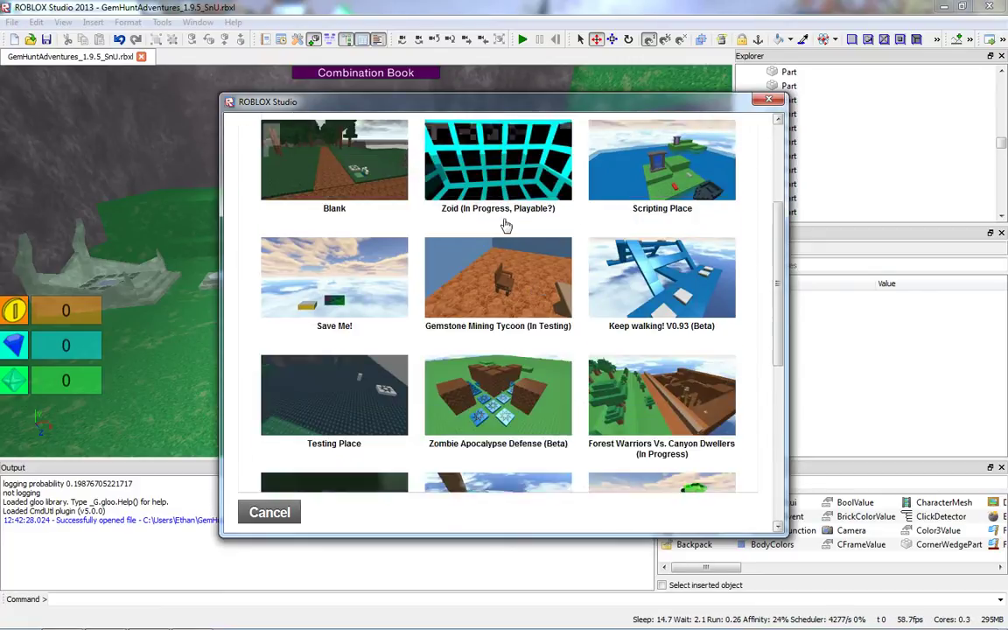
pyautogui.scroll(10, 514, 239)
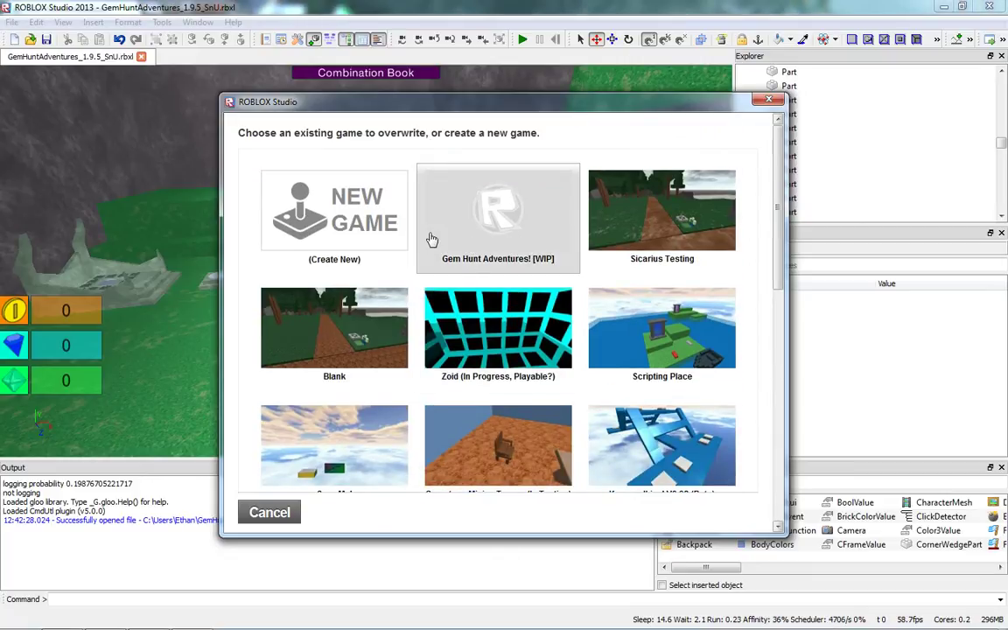
pyautogui.click(472, 199)
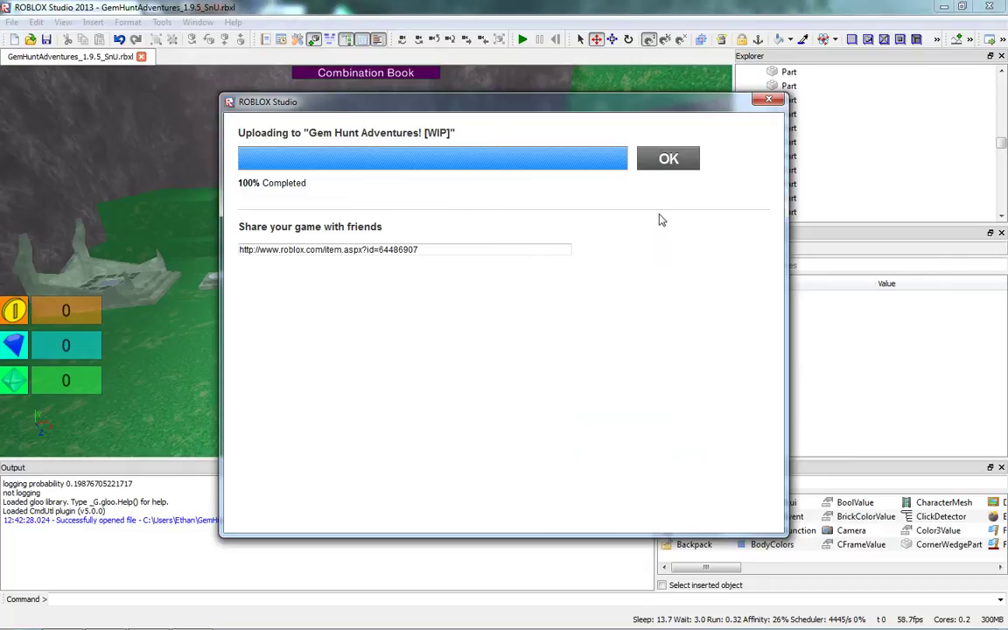
pyautogui.click(670, 162)
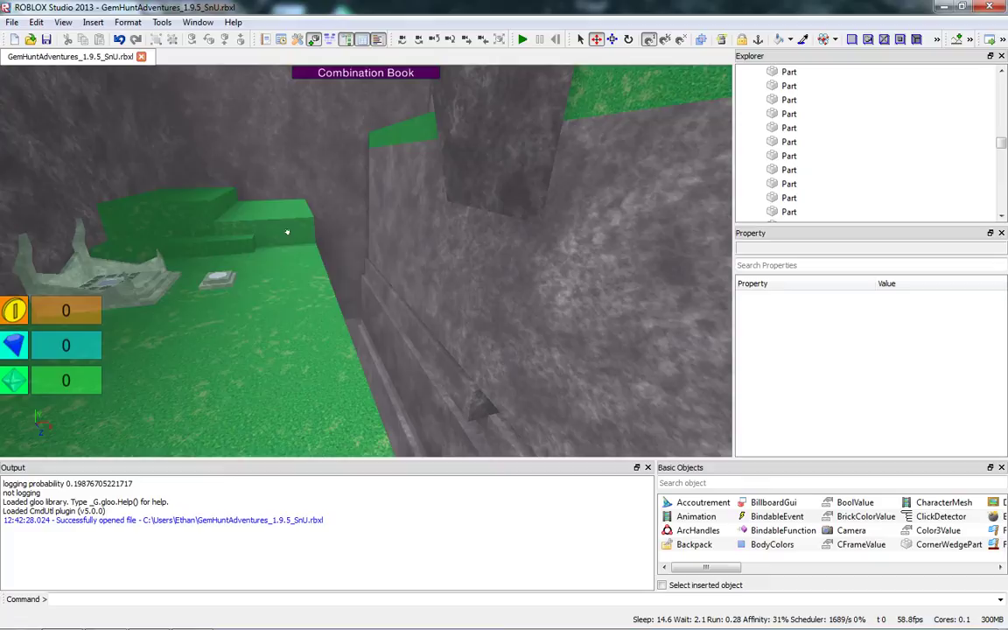
# Step: Collapse the Workspace tree and display the properties of the Lighting service
pyautogui.moveTo(374, 261); pyautogui.dragTo(459, 278, button='right')
pyautogui.moveTo(374, 261); pyautogui.dragTo(412, 235, button='right')
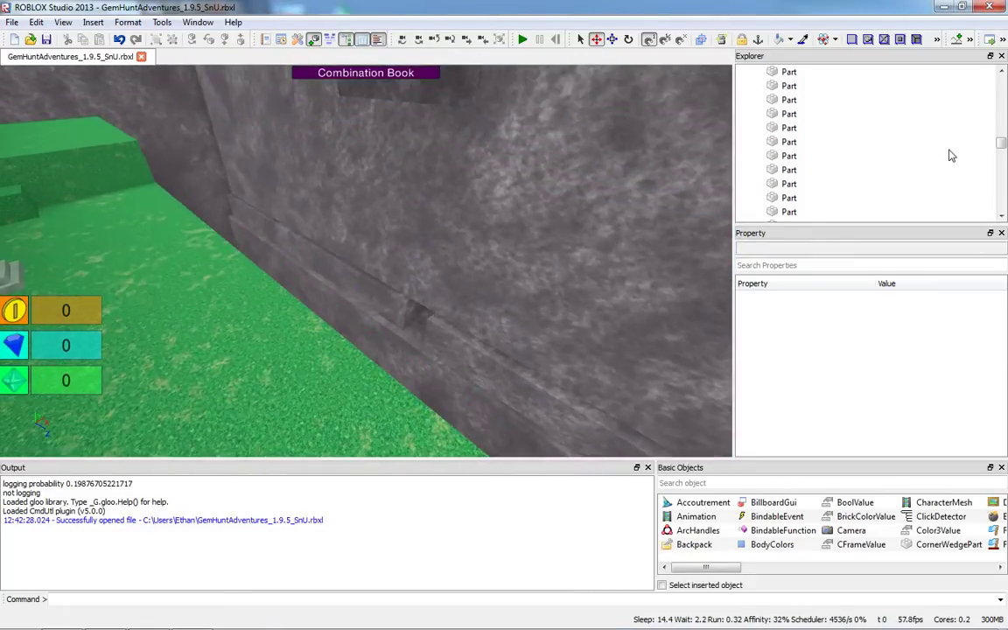
pyautogui.moveTo(1000, 151); pyautogui.dragTo(923, 83)
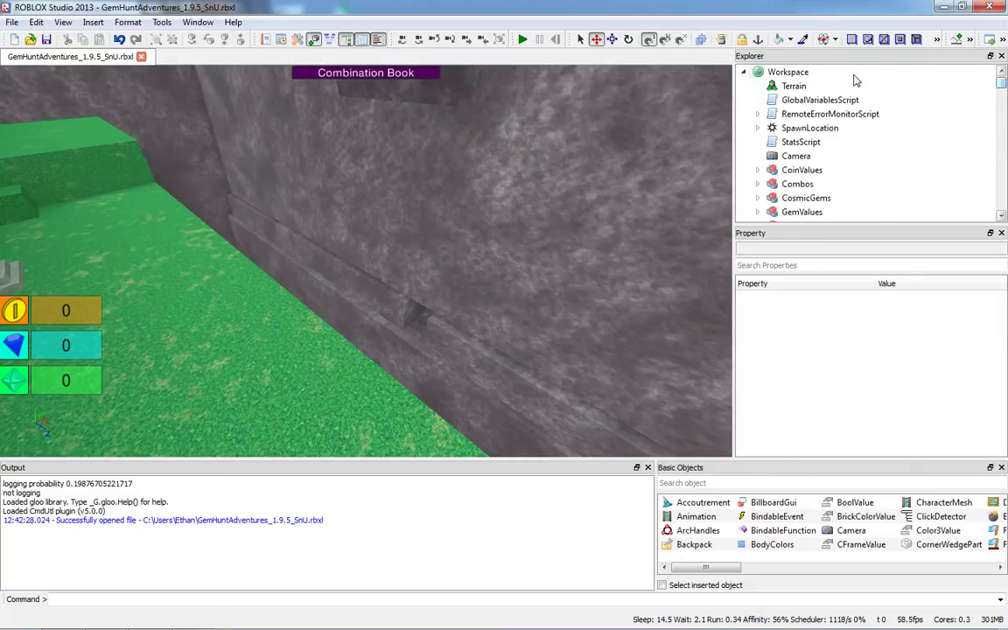
pyautogui.click(745, 73)
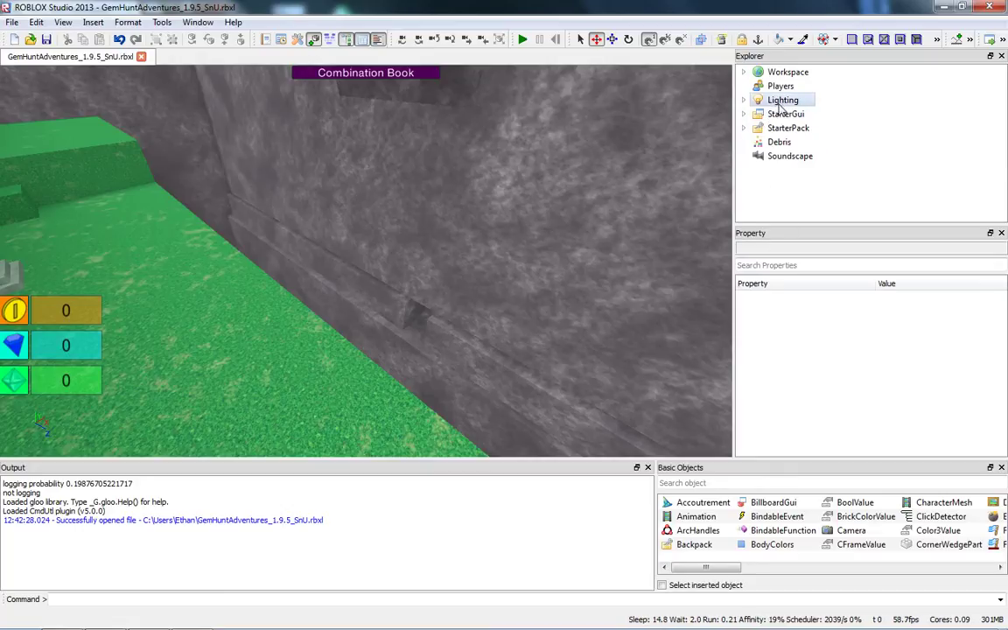
pyautogui.click(777, 103)
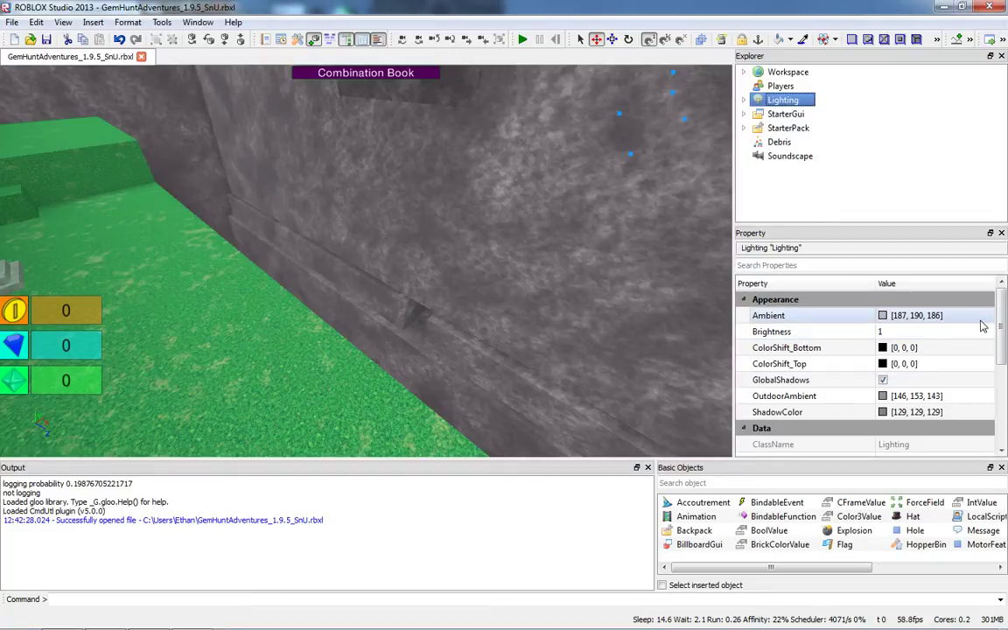
pyautogui.moveTo(1002, 342)
pyautogui.mouseDown()
pyautogui.moveTo(1003, 388)
pyautogui.moveTo(1002, 345)
pyautogui.mouseUp()
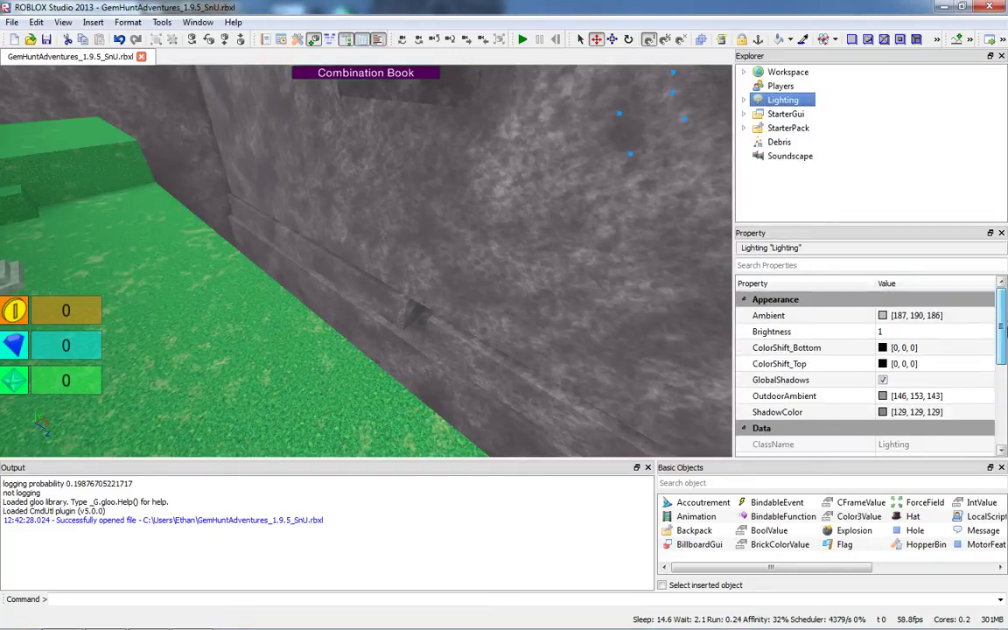
# Step: Turn the Lighting service's GlobalShadows off and back on to compare the shading on the rock walls
pyautogui.click(883, 380)
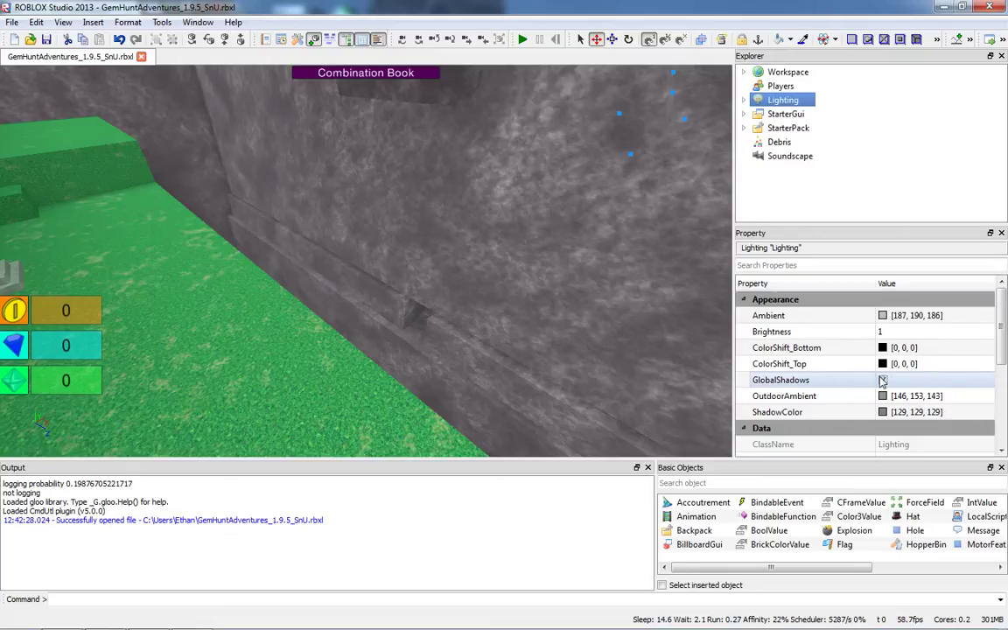
pyautogui.click(881, 381)
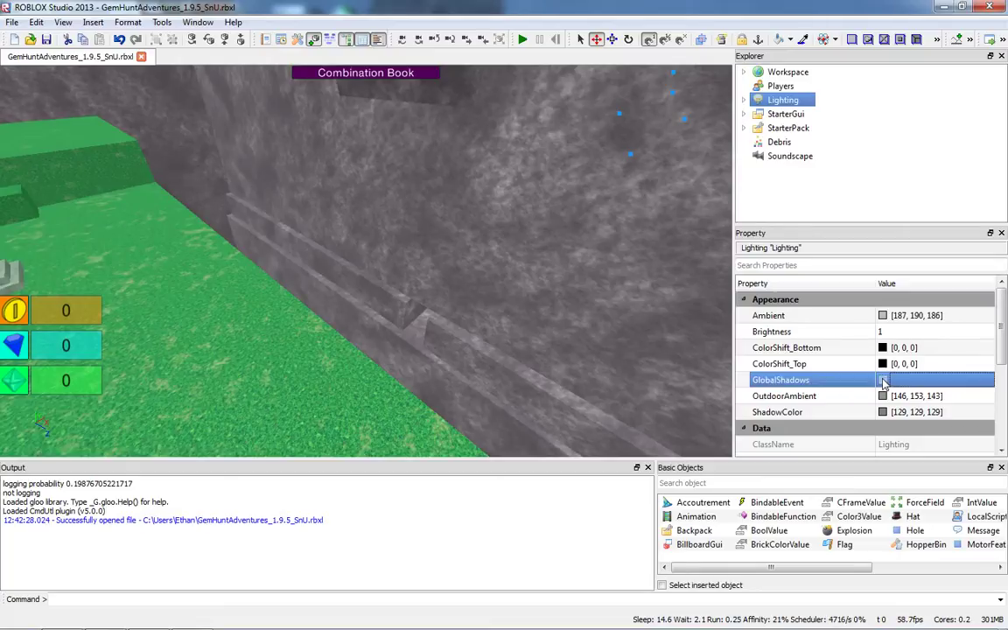
pyautogui.click(883, 382)
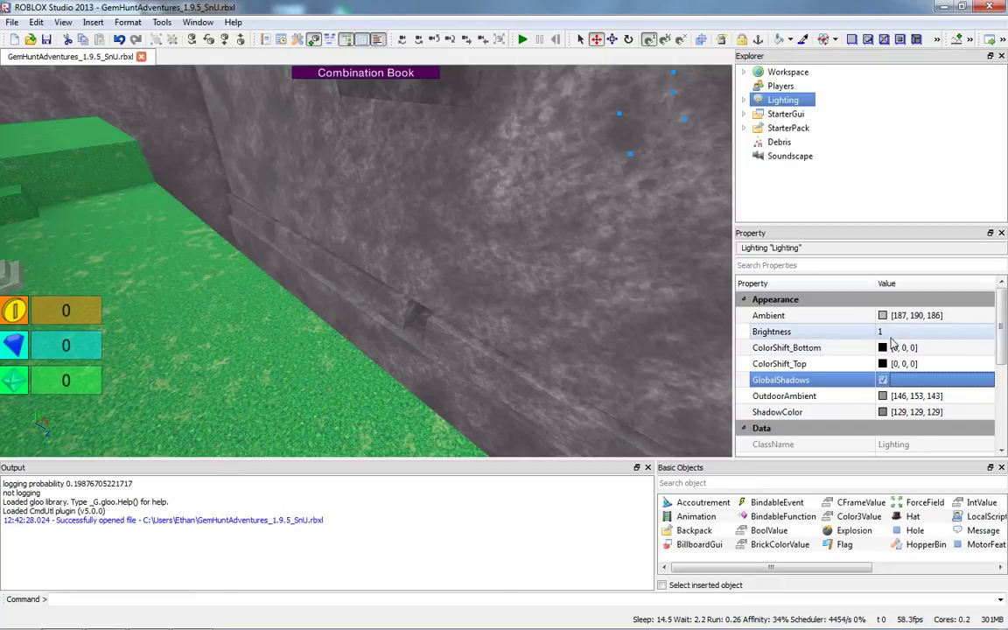
# Step: Enter the torch-lit rock tunnel and examine how its walls are illuminated
pyautogui.moveTo(368, 281); pyautogui.dragTo(560, 291, button='right')
pyautogui.press('w')
pyautogui.press('w')
pyautogui.press('w')
pyautogui.press('s')
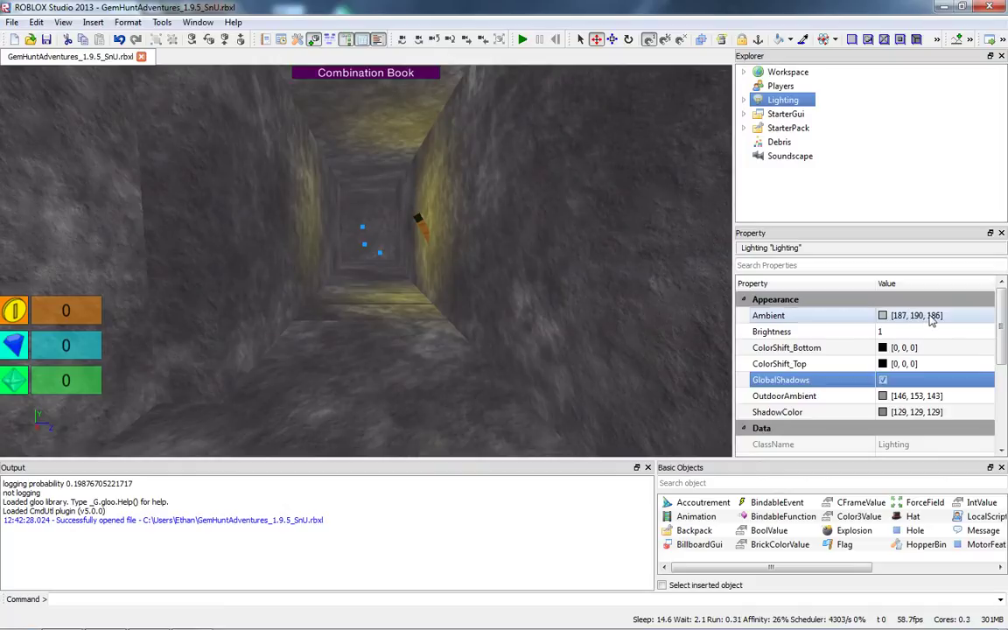
pyautogui.click(930, 318)
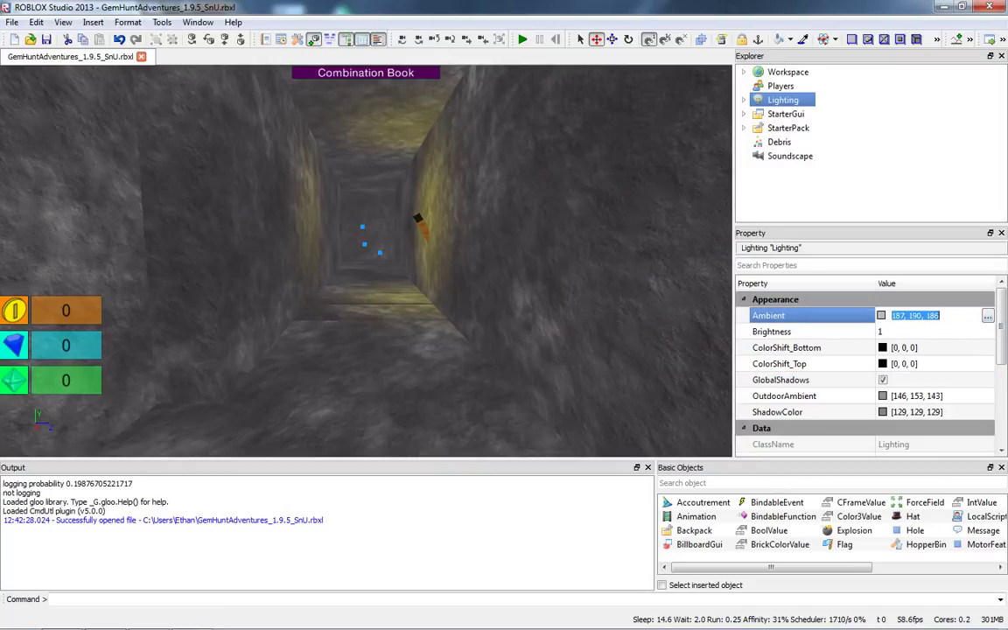
pyautogui.click(987, 316)
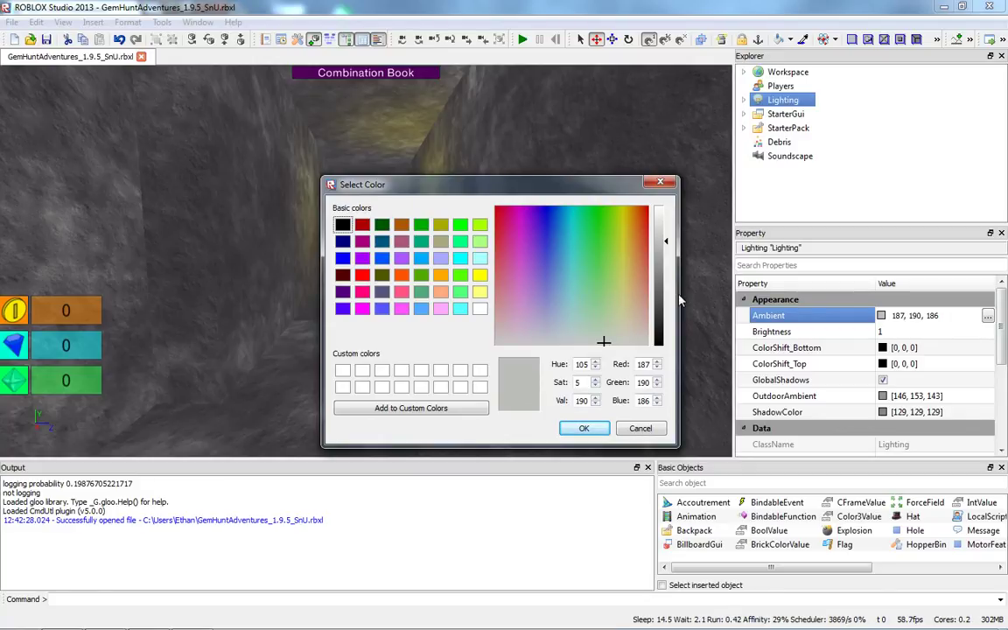
pyautogui.click(641, 428)
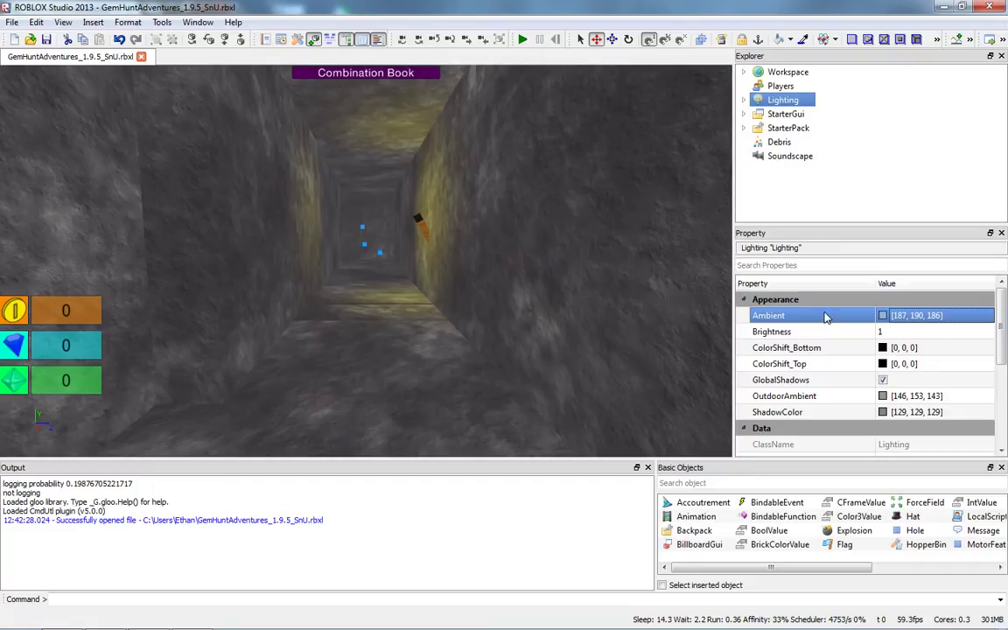
# Step: Set the Lighting service's Ambient colour to a dark purple-blue of 43, 26, 77
pyautogui.click(938, 317)
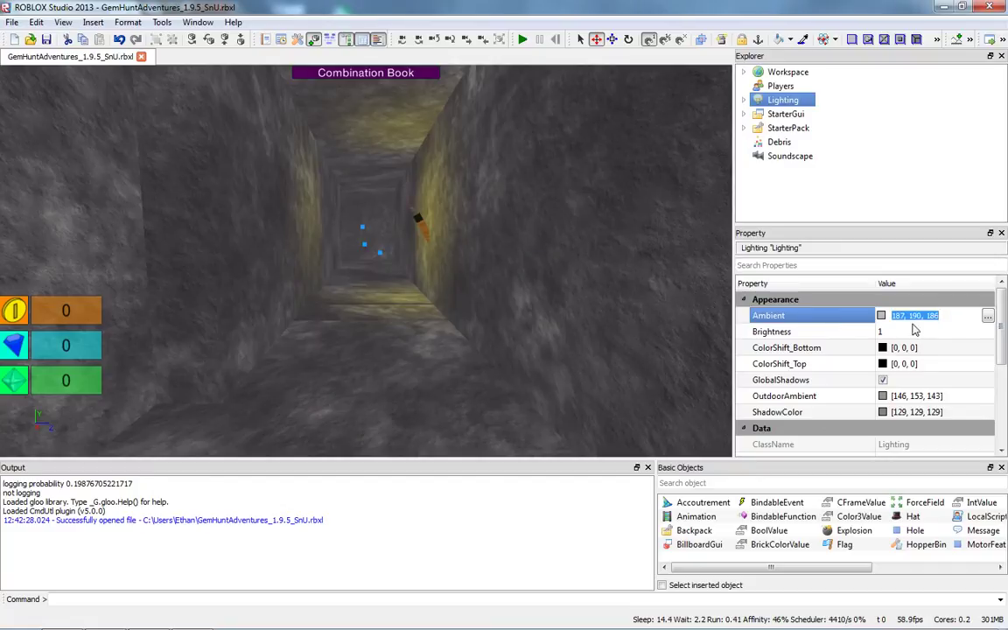
pyautogui.click(987, 316)
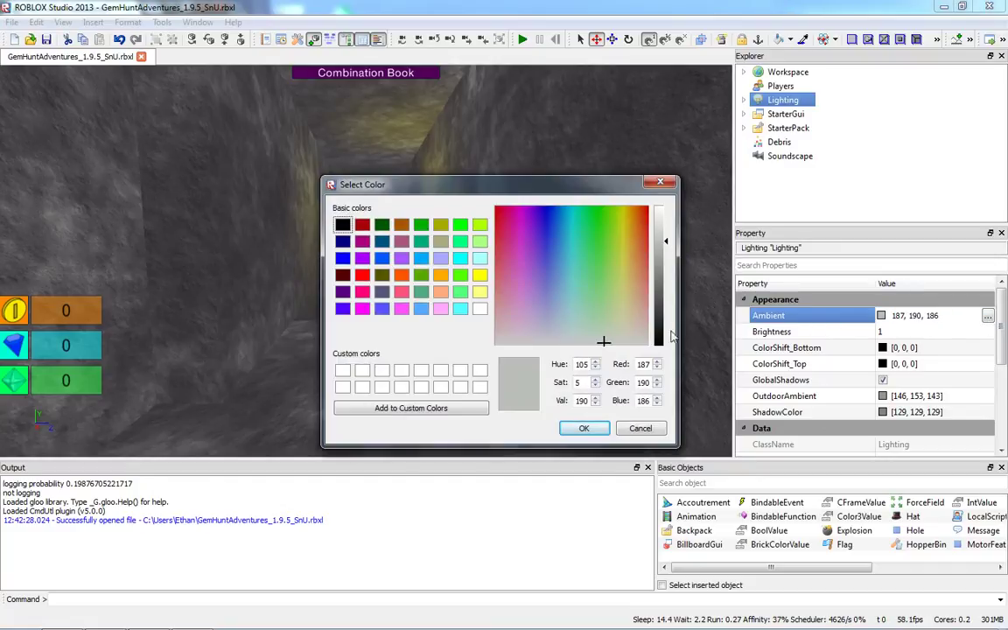
pyautogui.click(663, 304)
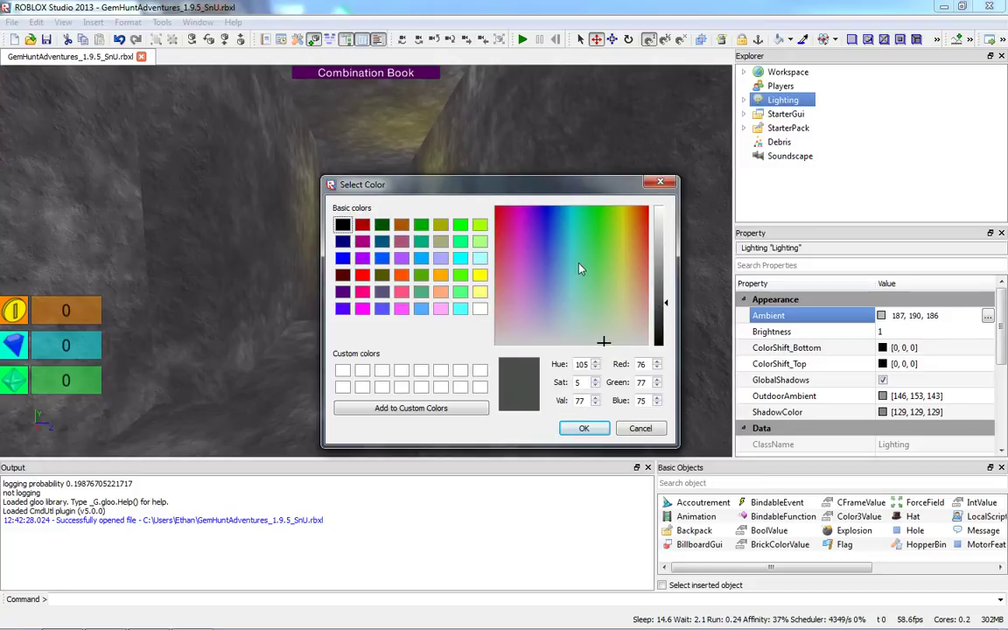
pyautogui.moveTo(569, 267); pyautogui.dragTo(529, 261)
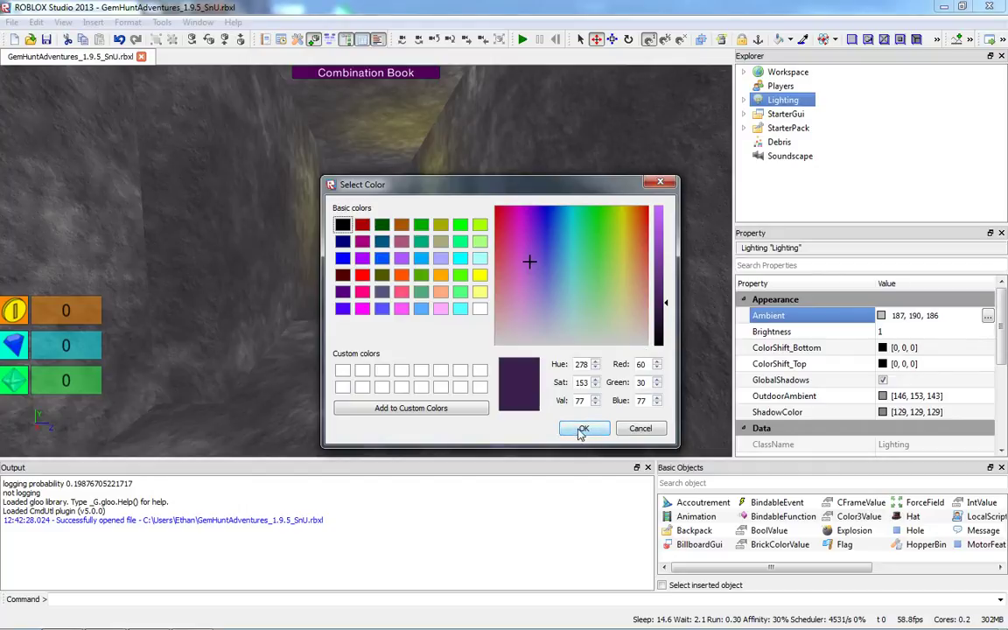
pyautogui.click(535, 262)
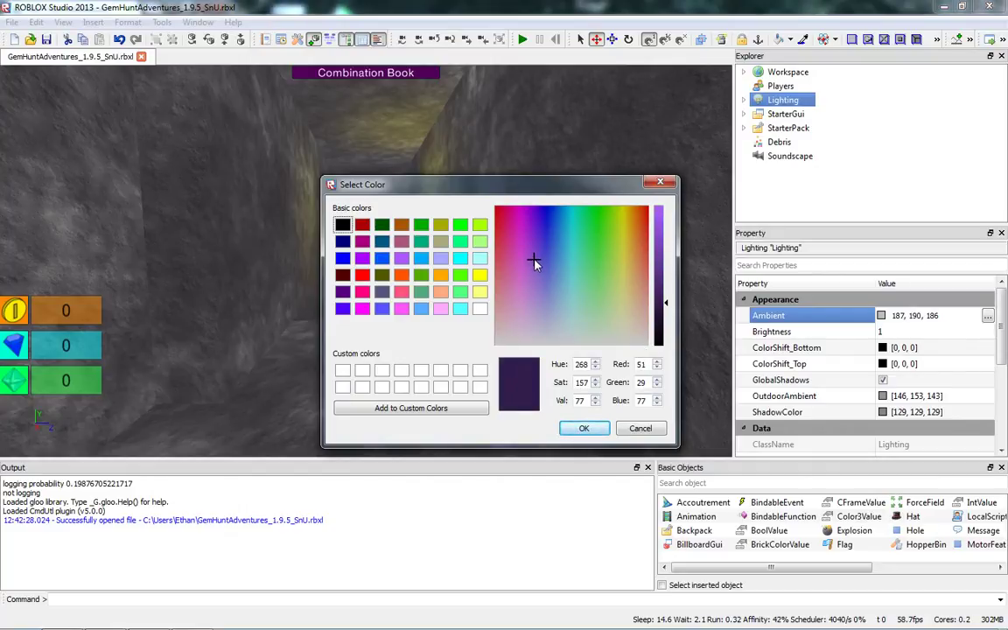
pyautogui.click(538, 254)
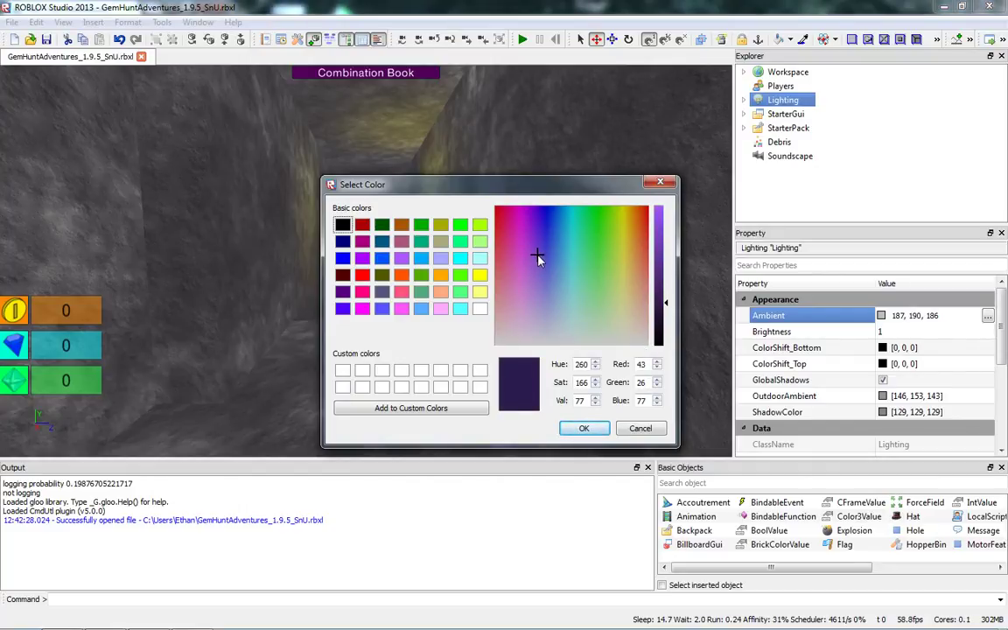
pyautogui.click(583, 427)
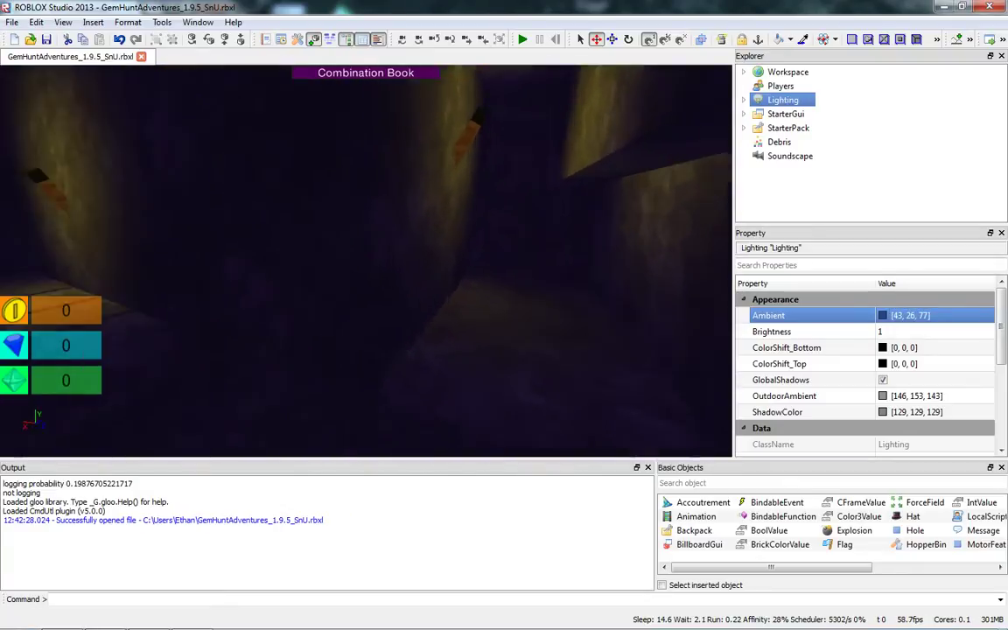
# Step: Examine the new ambient lighting in the torch-lit tunnel, around the brown block on the grass ledge and along the boulder-lined passage
pyautogui.moveTo(366, 260); pyautogui.dragTo(158, 263, button='right')
pyautogui.press('w')
pyautogui.moveTo(366, 260); pyautogui.dragTo(350, 350, button='right')
pyautogui.press('s')
pyautogui.press('w')
pyautogui.click(462, 253)
pyautogui.press('s')
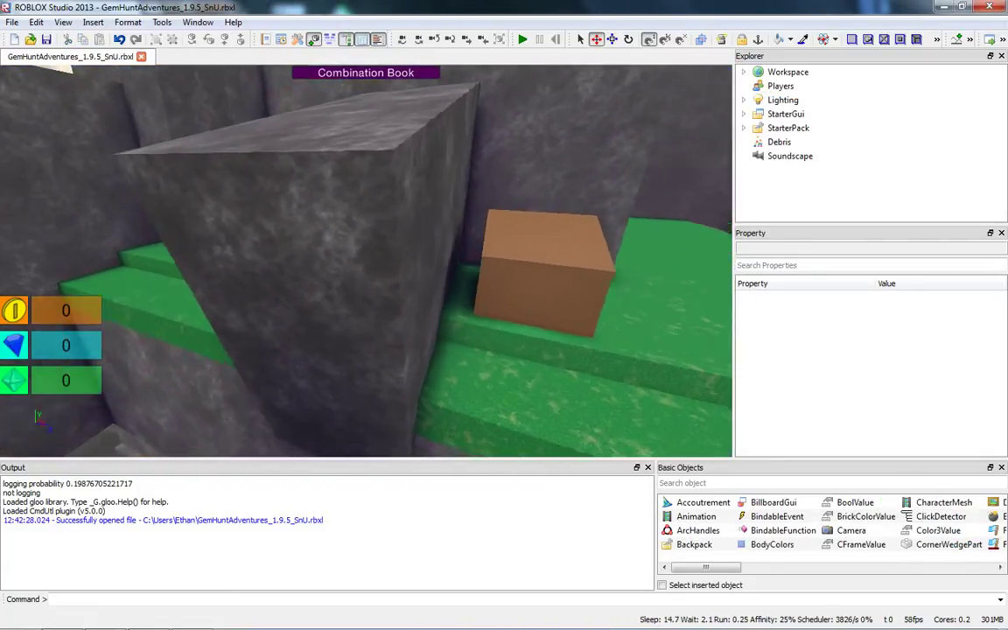
pyautogui.press('w')
pyautogui.moveTo(366, 260); pyautogui.dragTo(560, 237, button='right')
pyautogui.press('w')
pyautogui.press('s')
pyautogui.press('w')
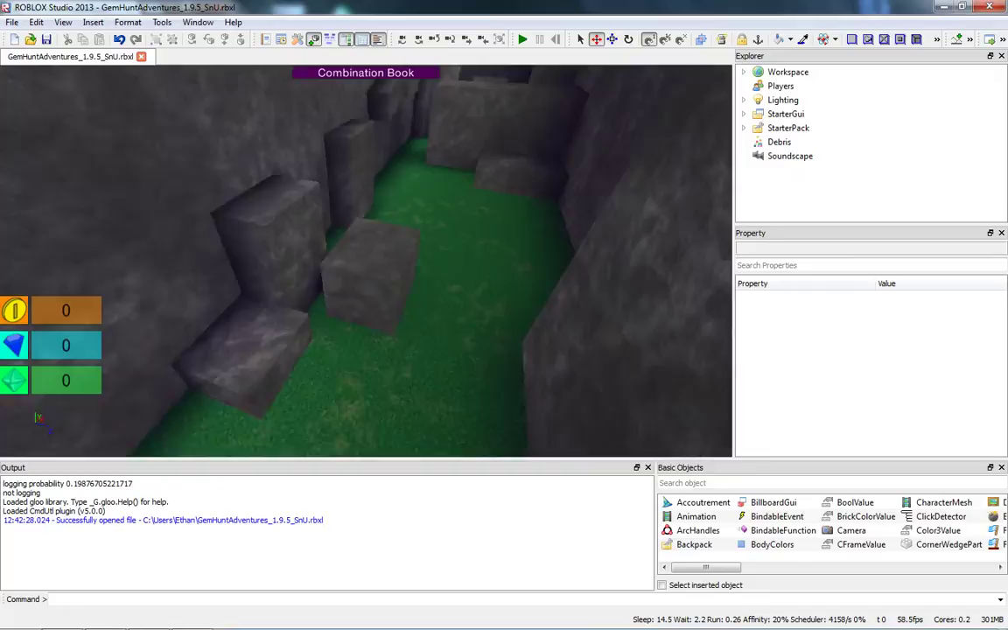
# Step: Select an upright slate boulder beside the passage wall and inspect the neighbouring boulders with the Resize tool active
pyautogui.click(374, 331)
pyautogui.moveTo(374, 331); pyautogui.dragTo(490, 333, button='right')
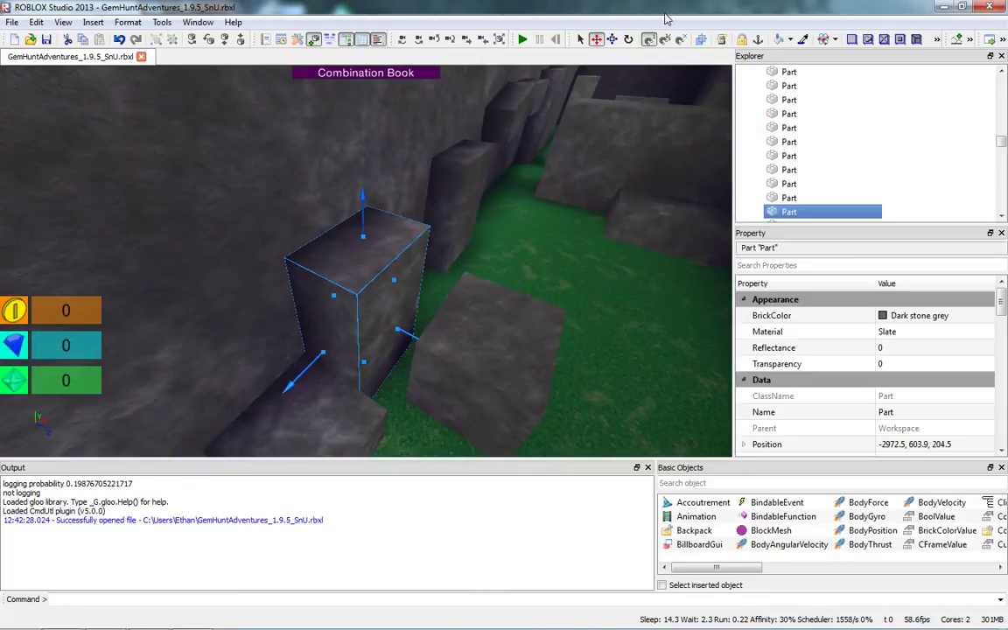
pyautogui.moveTo(499, 262); pyautogui.dragTo(372, 300, button='right')
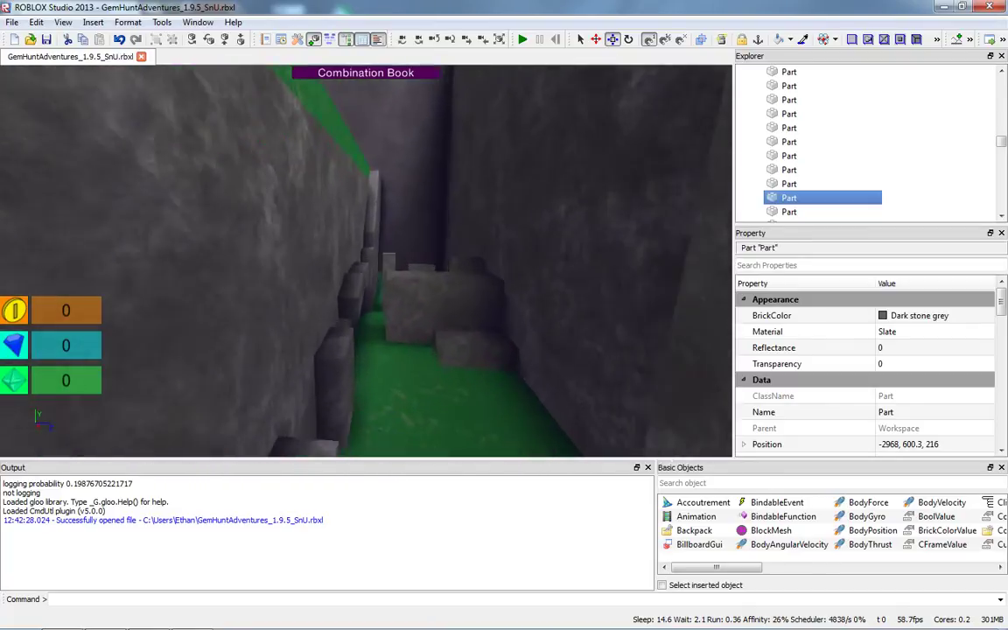
pyautogui.moveTo(508, 267); pyautogui.dragTo(368, 272, button='right')
pyautogui.press('w')
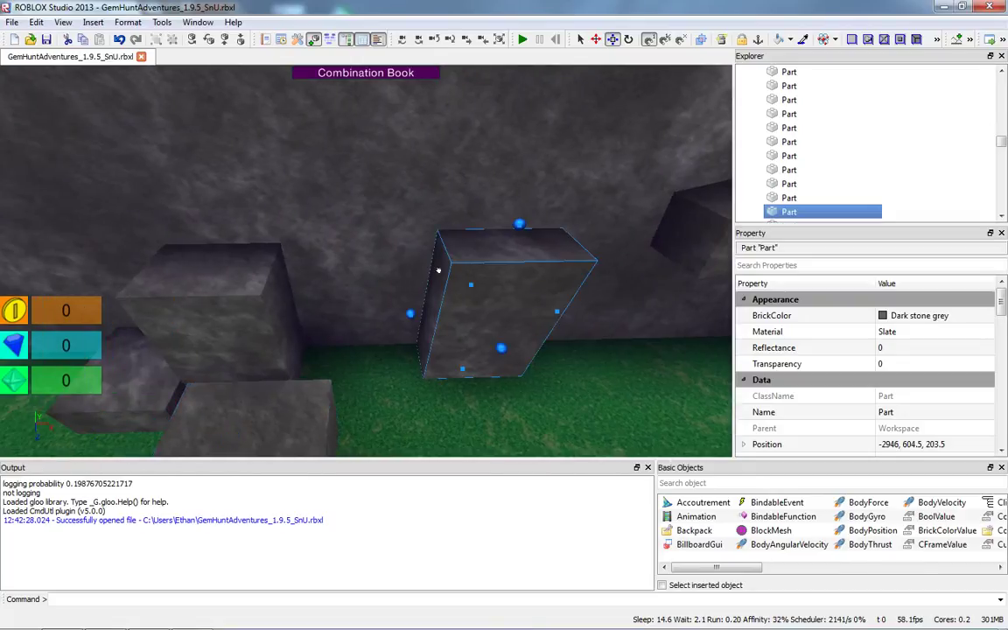
# Step: Duplicate the upright slate boulder and shape the copy into a small raised block on the wall beside the large boulder
pyautogui.hotkey('ctrl', 'd')
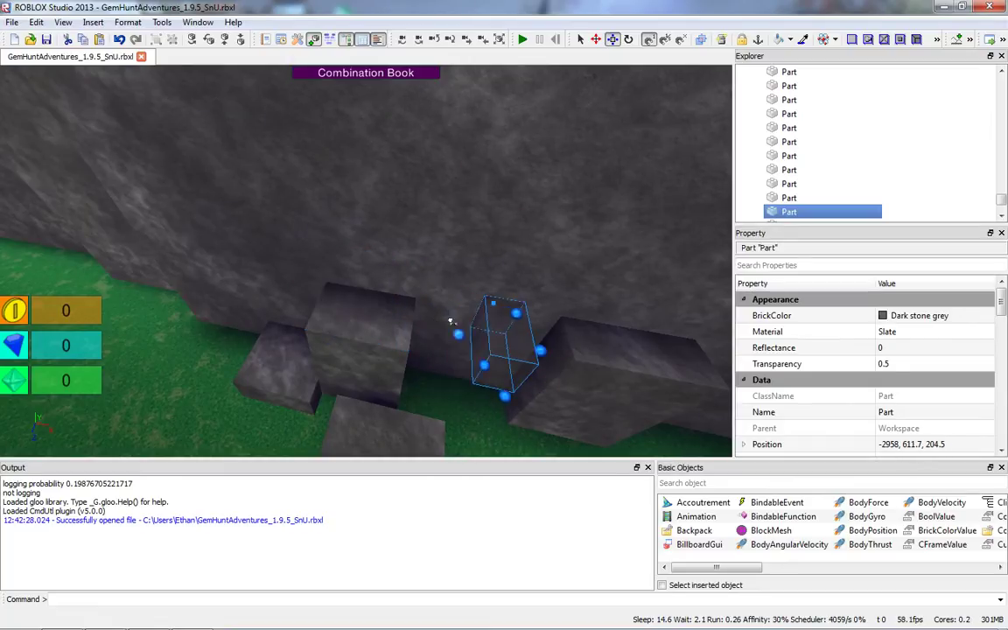
pyautogui.moveTo(458, 311); pyautogui.dragTo(453, 334)
pyautogui.moveTo(453, 334); pyautogui.dragTo(360, 350, button='right')
pyautogui.scroll(3, 373, 346)
pyautogui.scroll(-3, 373, 346)
pyautogui.moveTo(347, 349); pyautogui.dragTo(354, 306)
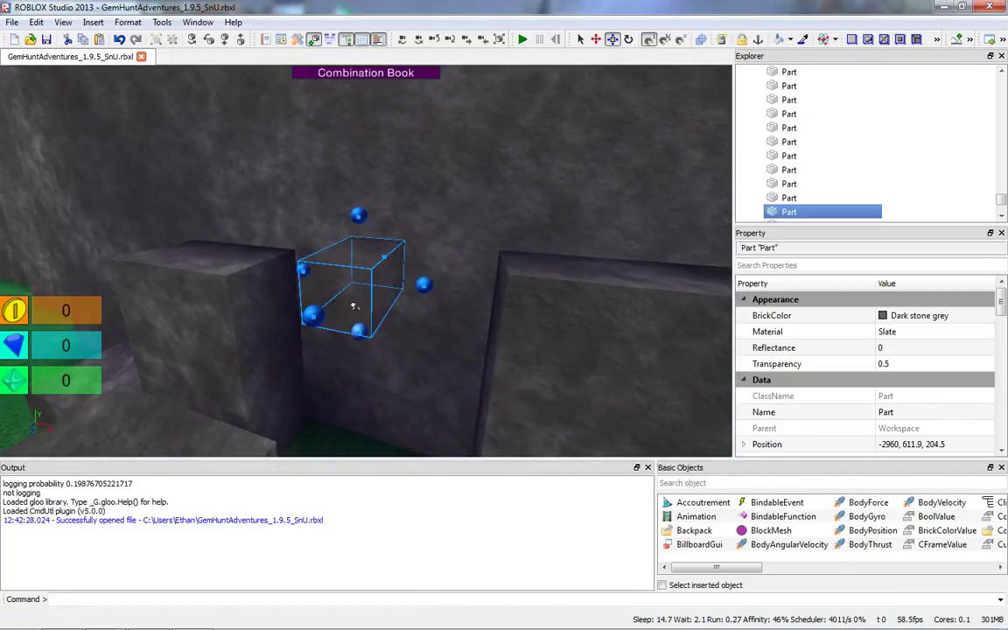
pyautogui.moveTo(354, 306); pyautogui.dragTo(376, 316, button='right')
pyautogui.scroll(-2, 376, 317)
pyautogui.moveTo(376, 230); pyautogui.dragTo(473, 292, button='right')
pyautogui.scroll(2, 490, 230)
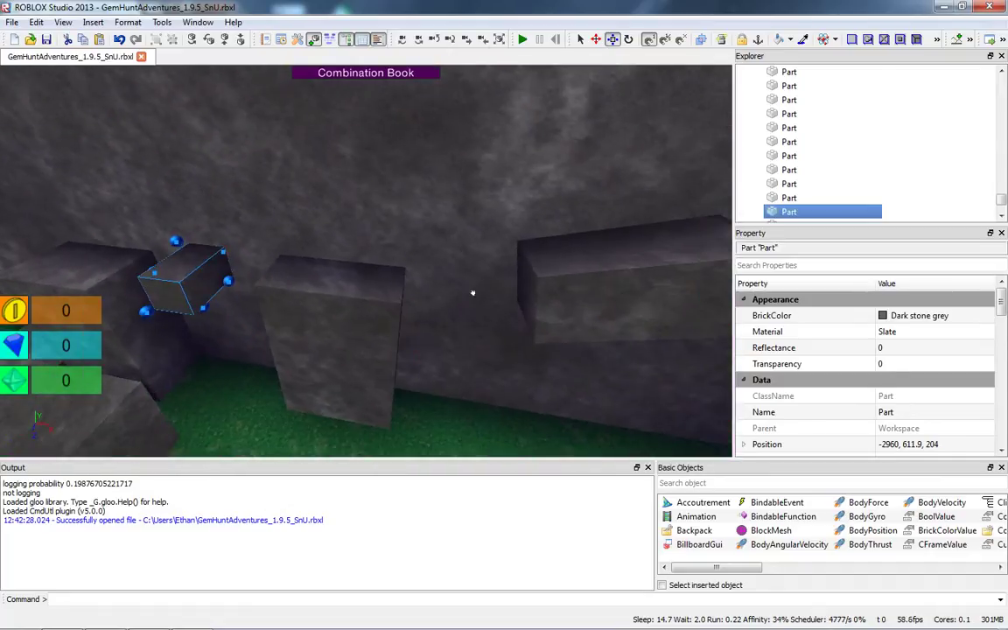
# Step: Lengthen the raised horizontal slate boulder along the wall toward the upright boulder
pyautogui.click(553, 294)
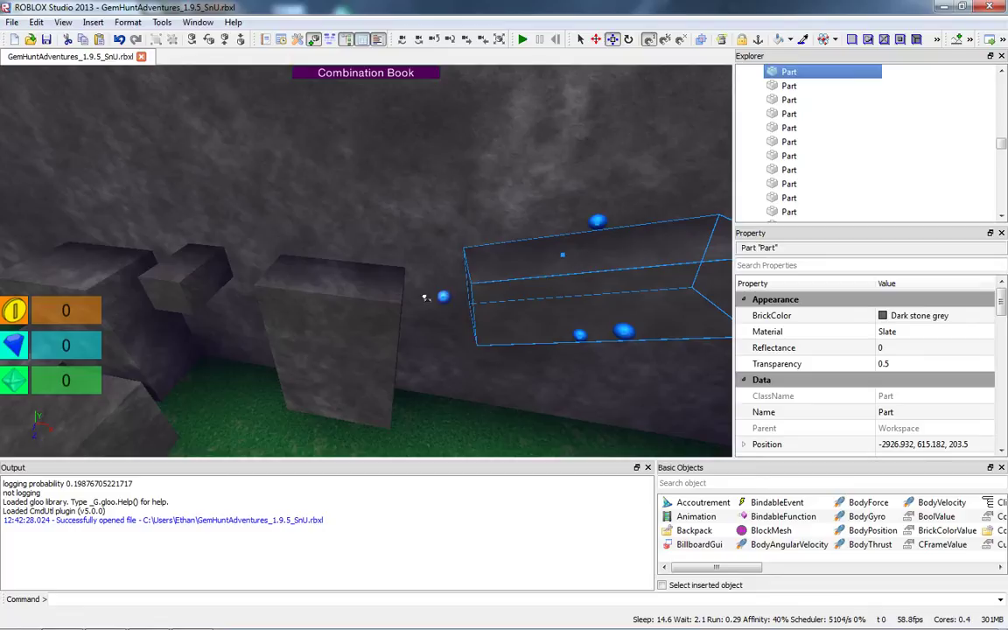
pyautogui.moveTo(426, 297); pyautogui.dragTo(414, 299)
pyautogui.press('a')
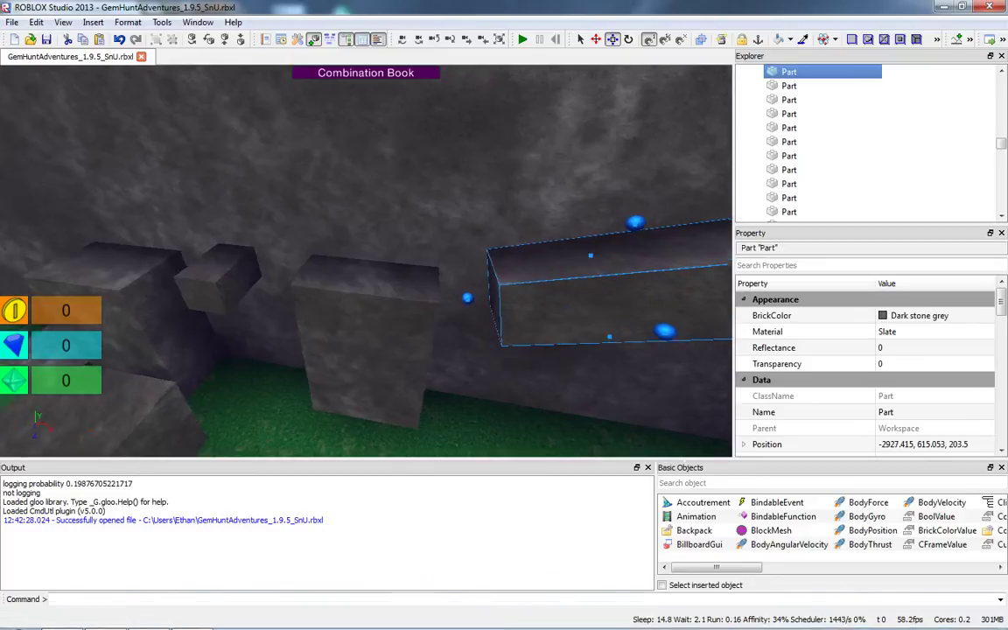
# Step: Widen the small slate block in the wall gap between the large boulder and the upright boulder
pyautogui.moveTo(385, 285); pyautogui.dragTo(270, 192, button='right')
pyautogui.scroll(-3, 429, 298)
pyautogui.scroll(3, 429, 297)
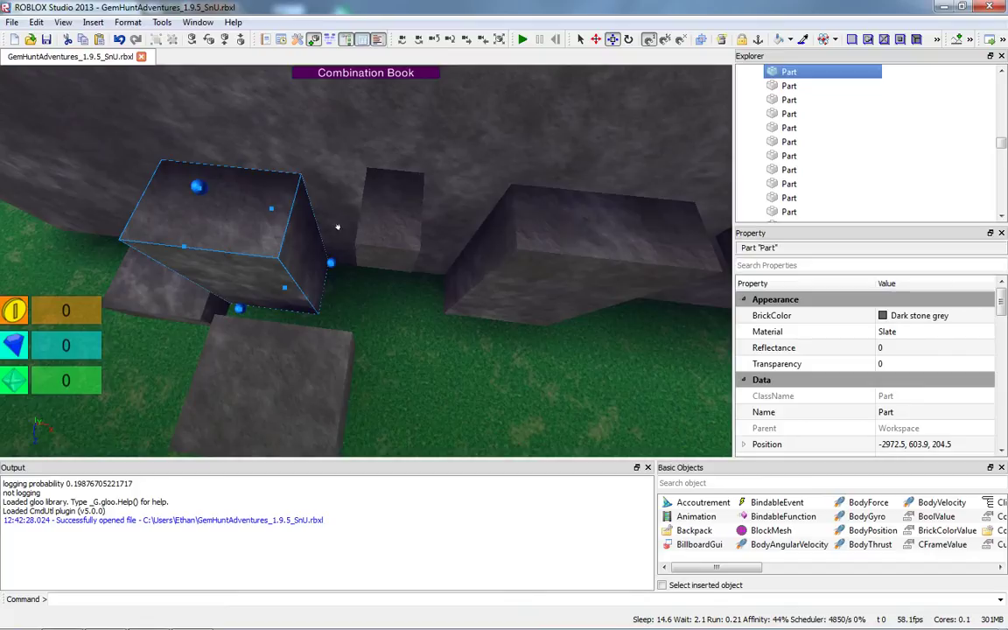
pyautogui.press('d')
pyautogui.moveTo(411, 228); pyautogui.dragTo(315, 257, button='right')
pyautogui.press('a')
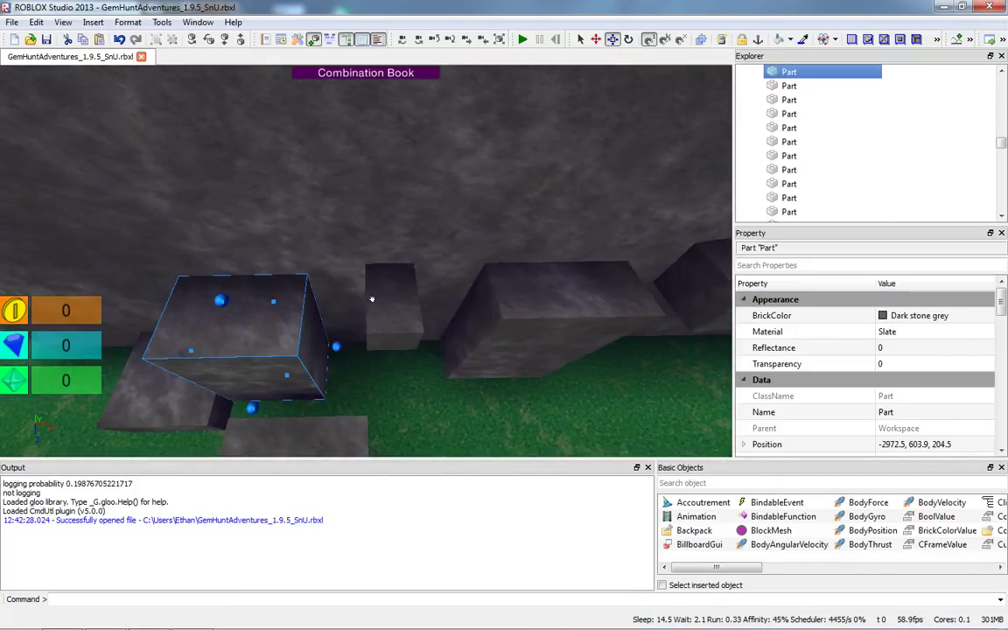
pyautogui.click(372, 298)
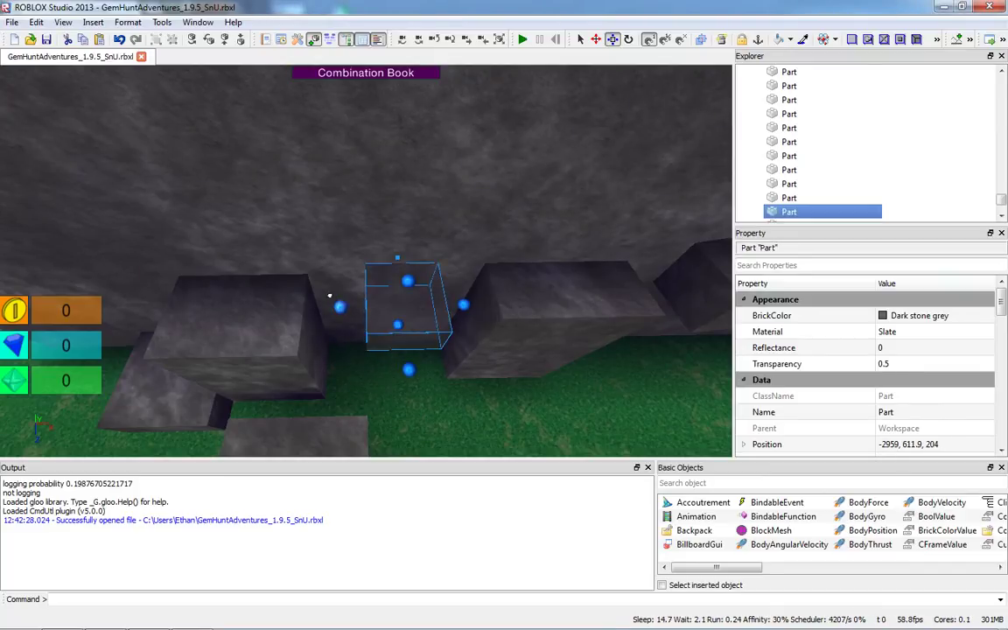
# Step: Set the Lighting service's Ambient colour to a brighter purple of 105, 63, 188 while viewing the torch-lit tunnel
pyautogui.press('w')
pyautogui.moveTo(379, 313); pyautogui.dragTo(437, 136, button='right')
pyautogui.press('w')
pyautogui.press('w')
pyautogui.press('w')
pyautogui.moveTo(210, 302); pyautogui.dragTo(110, 271, button='right')
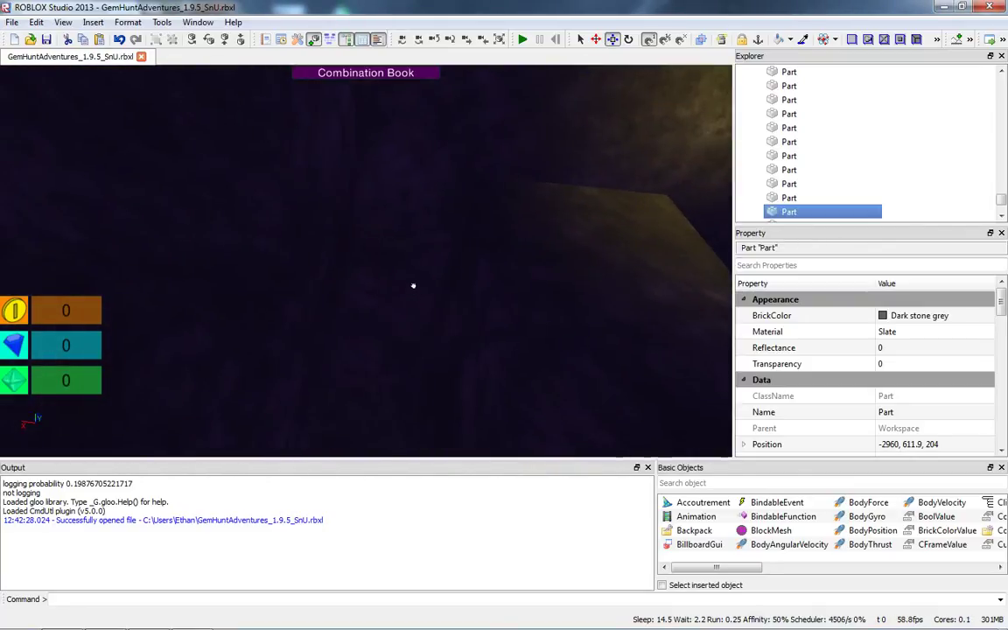
pyautogui.moveTo(417, 262); pyautogui.dragTo(402, 268, button='right')
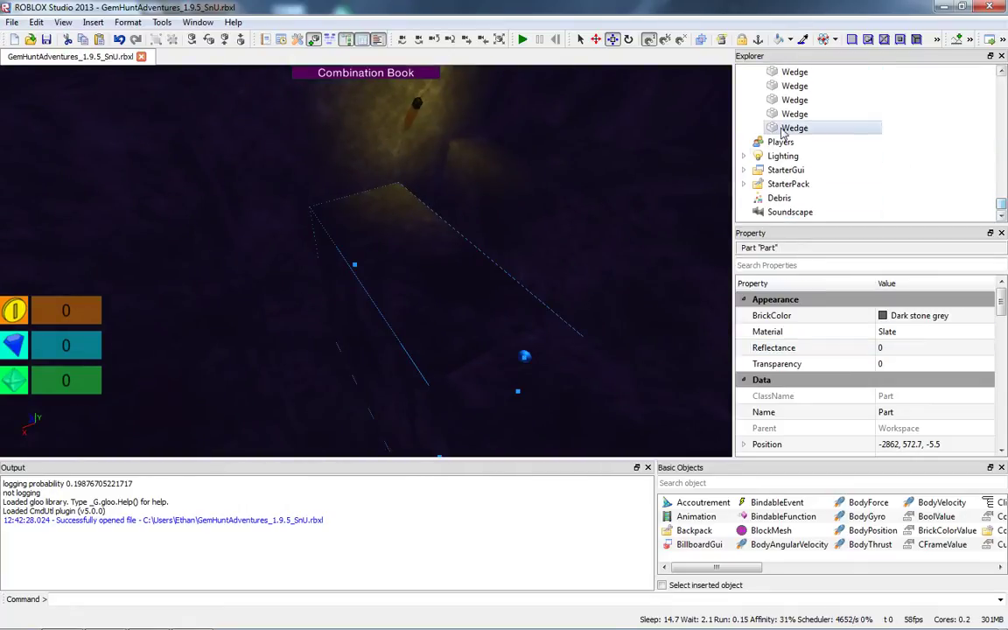
pyautogui.click(783, 155)
pyautogui.click(987, 316)
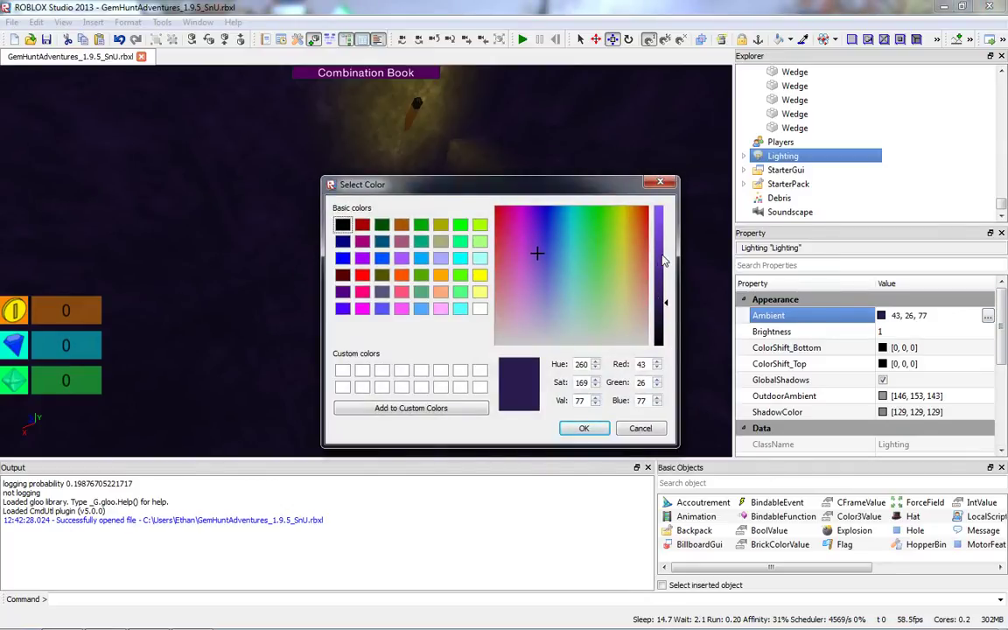
pyautogui.click(581, 429)
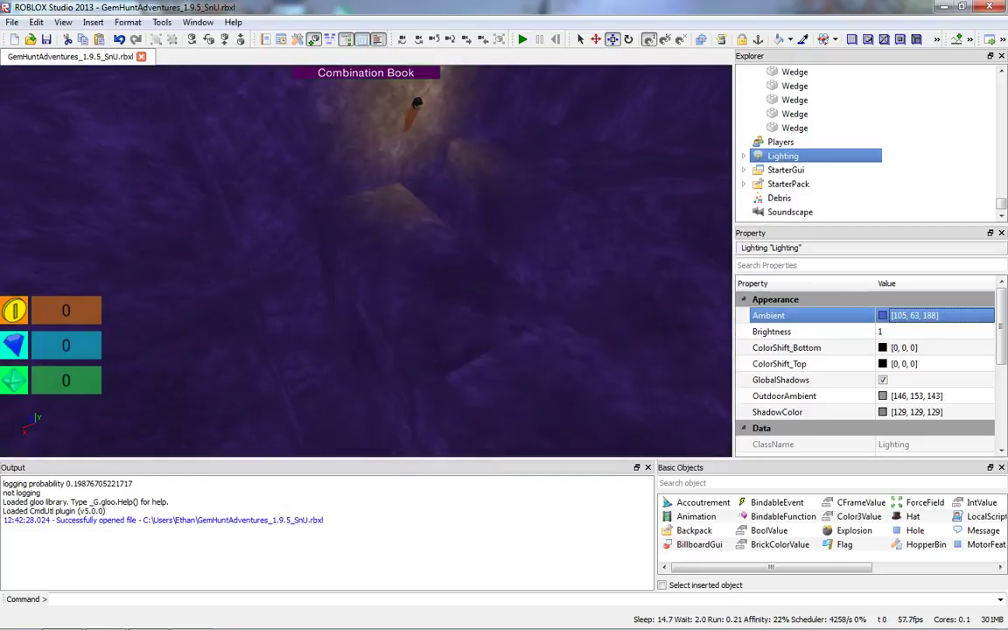
# Step: Resize the long slate blocks along the wall of the torch-lit tunnel
pyautogui.moveTo(365, 260); pyautogui.dragTo(267, 316, button='right')
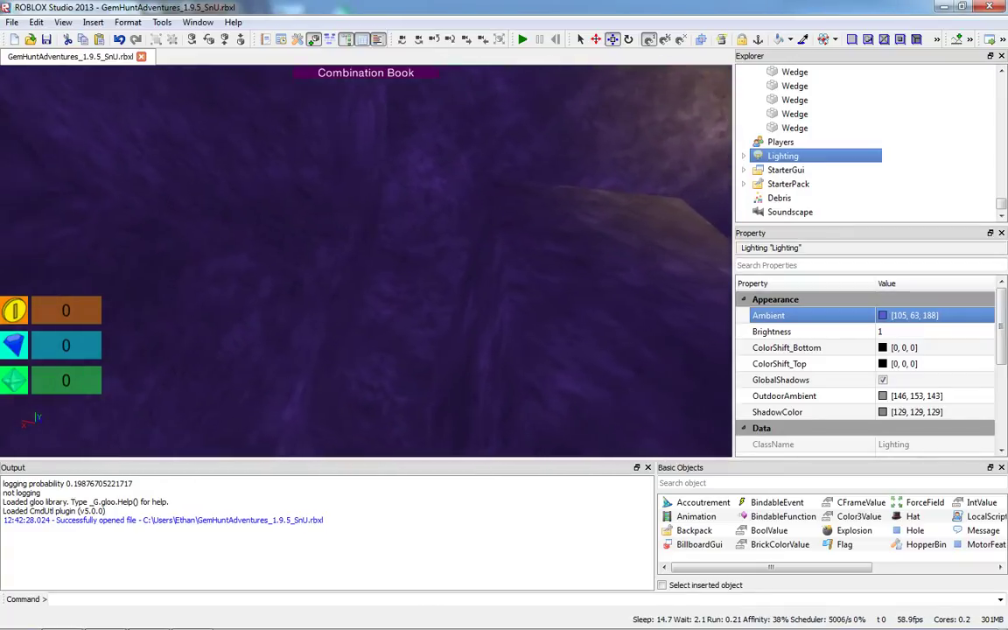
pyautogui.click(450, 333)
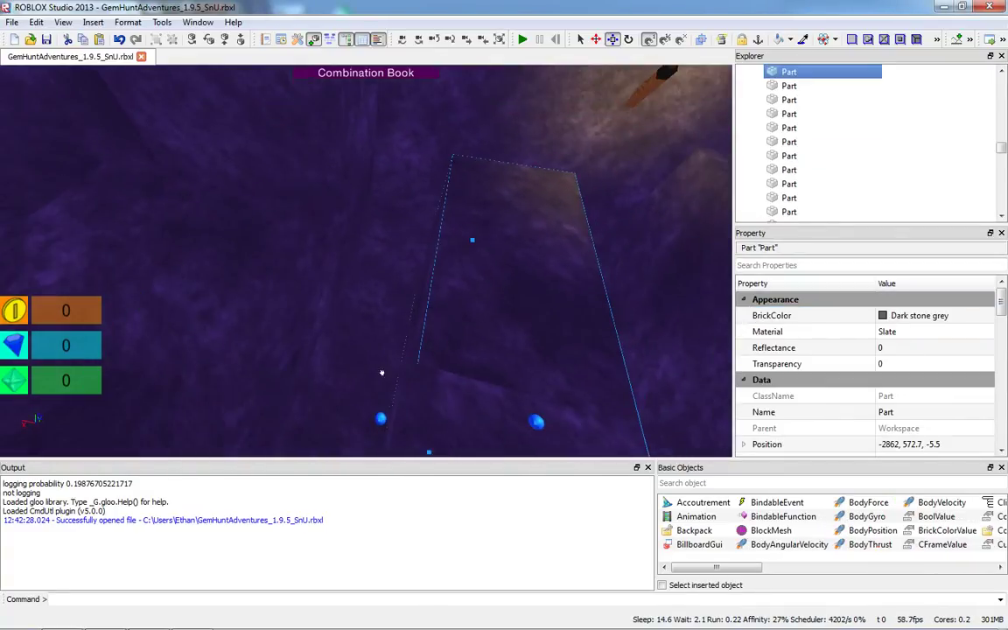
pyautogui.moveTo(328, 405); pyautogui.dragTo(345, 324, button='right')
pyautogui.moveTo(359, 335); pyautogui.dragTo(357, 332)
pyautogui.moveTo(365, 331)
pyautogui.mouseDown(button='right')
pyautogui.moveTo(306, 271)
pyautogui.moveTo(367, 326)
pyautogui.mouseUp(button='right')
pyautogui.click(488, 284)
pyautogui.moveTo(396, 258); pyautogui.dragTo(396, 259, button='right')
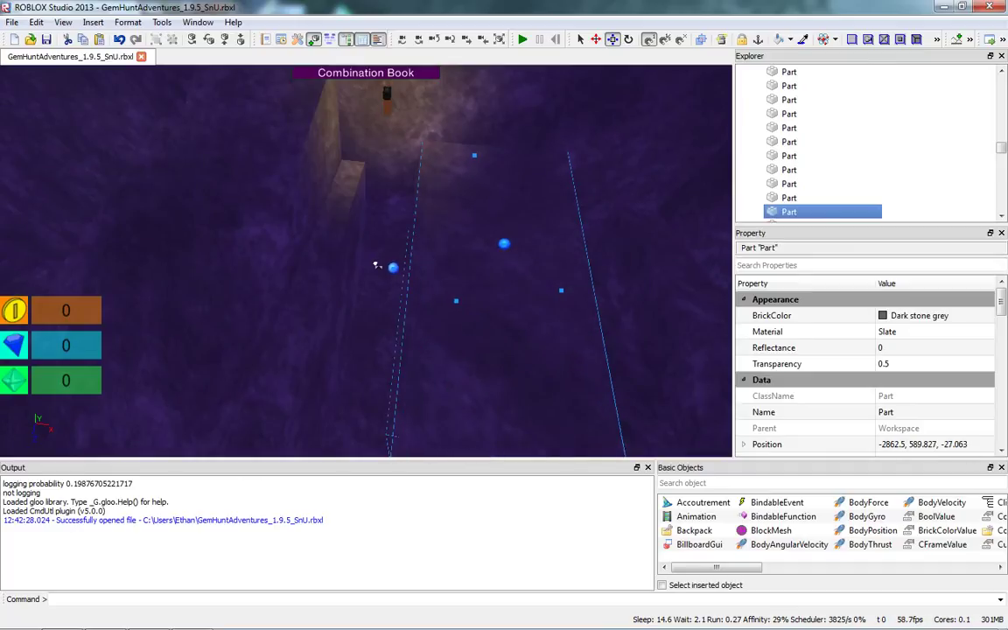
pyautogui.moveTo(377, 264); pyautogui.dragTo(380, 269)
pyautogui.press('q')
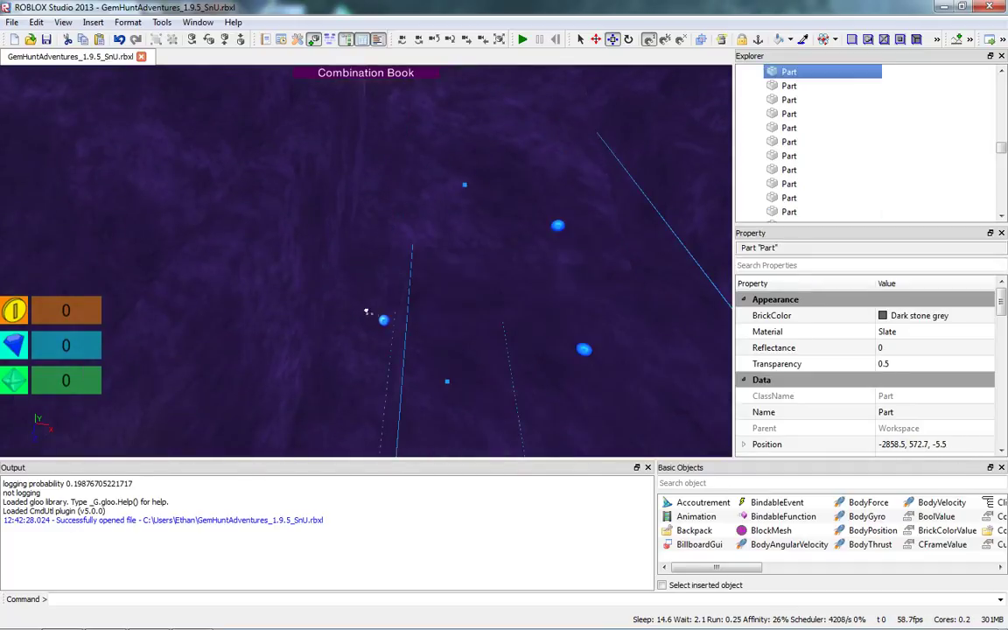
pyautogui.moveTo(368, 313)
pyautogui.mouseDown()
pyautogui.moveTo(348, 309)
pyautogui.moveTo(359, 325)
pyautogui.mouseUp()
pyautogui.moveTo(359, 325); pyautogui.dragTo(371, 304, button='right')
# Step: Examine the brighter ambient lighting in the tunnel, over the boulder passage and around the brown house on the grass ledge
pyautogui.press('a')
pyautogui.moveTo(345, 403); pyautogui.dragTo(344, 403, button='right')
pyautogui.press('w')
pyautogui.click(493, 205)
pyautogui.moveTo(492, 205); pyautogui.dragTo(493, 205, button='right')
pyautogui.moveTo(659, 272); pyautogui.dragTo(385, 264, button='right')
pyautogui.scroll(-2, 335, 302)
pyautogui.scroll(2, 391, 299)
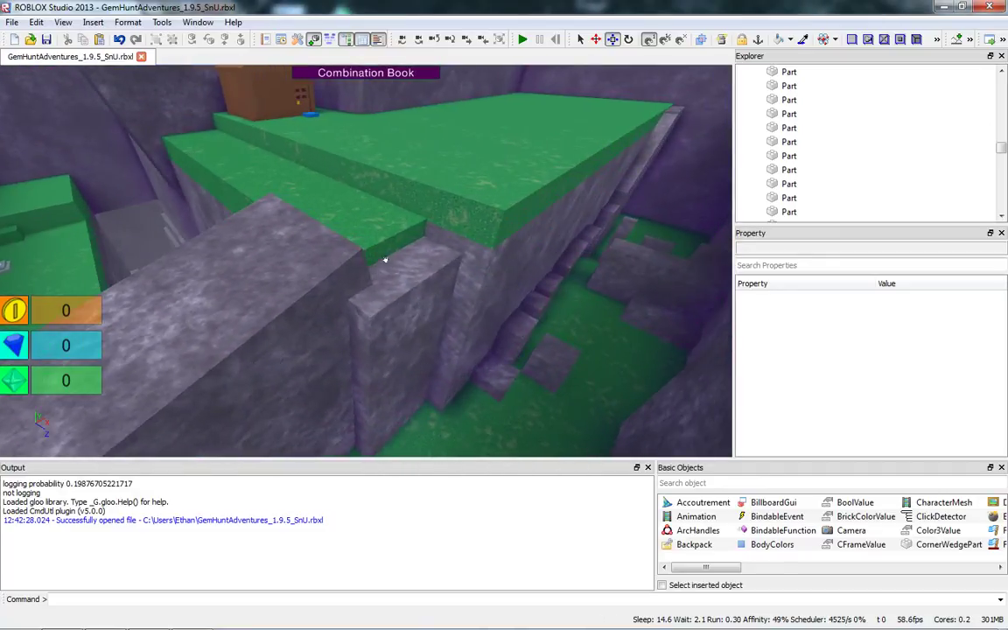
pyautogui.click(377, 234)
pyautogui.moveTo(391, 256); pyautogui.dragTo(376, 184, button='right')
pyautogui.click(436, 264)
pyautogui.moveTo(435, 277); pyautogui.dragTo(438, 315, button='right')
pyautogui.moveTo(376, 259); pyautogui.dragTo(420, 269, button='right')
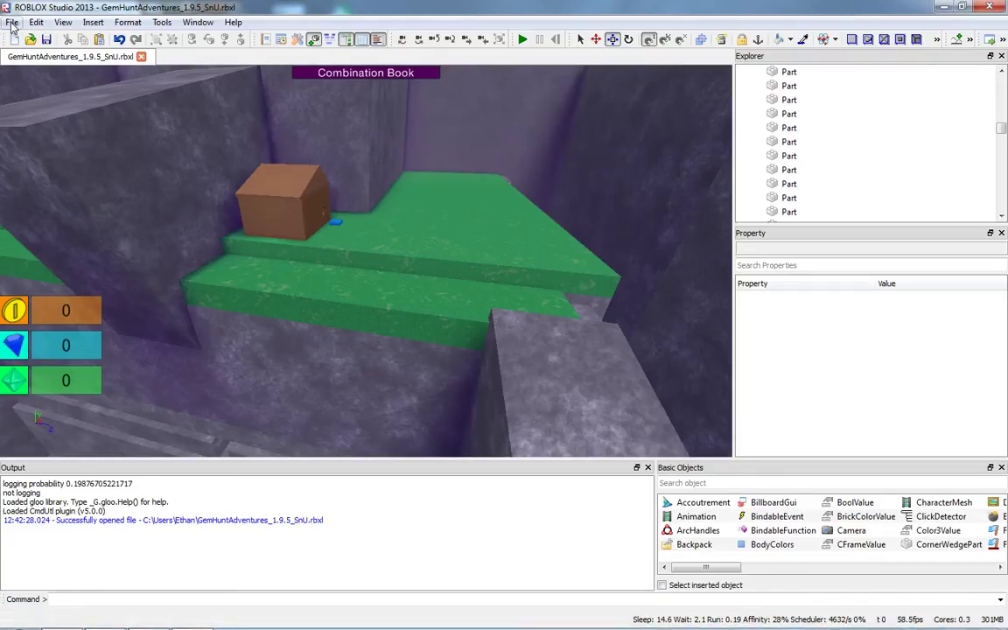
# Step: Switch to Google Drive in Chrome to check the Gem Hunt Adventures folder, and return to ROBLOX Studio
pyautogui.click(66, 615)
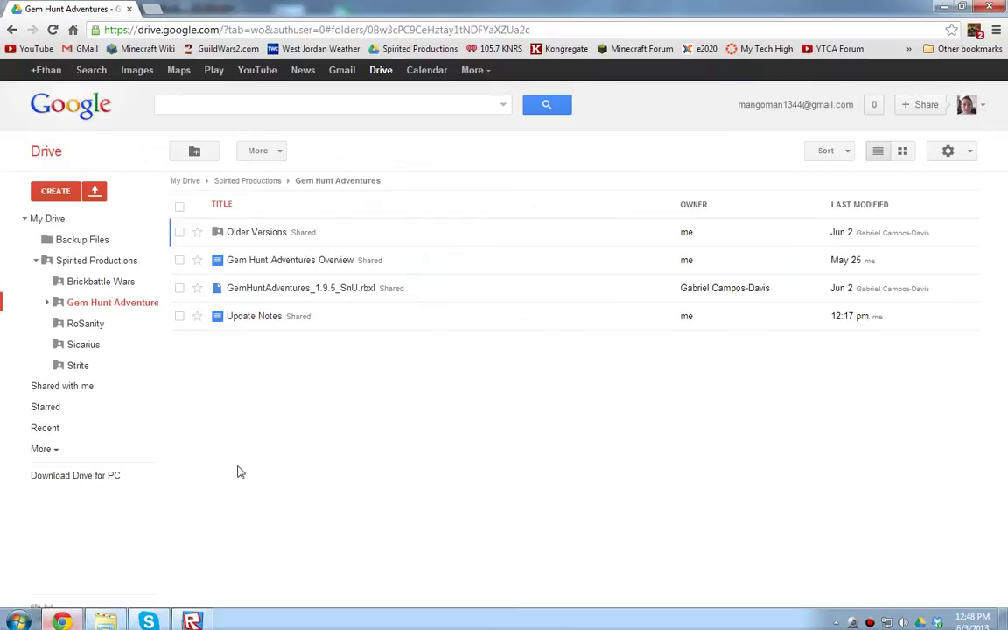
pyautogui.click(190, 616)
pyautogui.moveTo(407, 248); pyautogui.dragTo(367, 233, button='right')
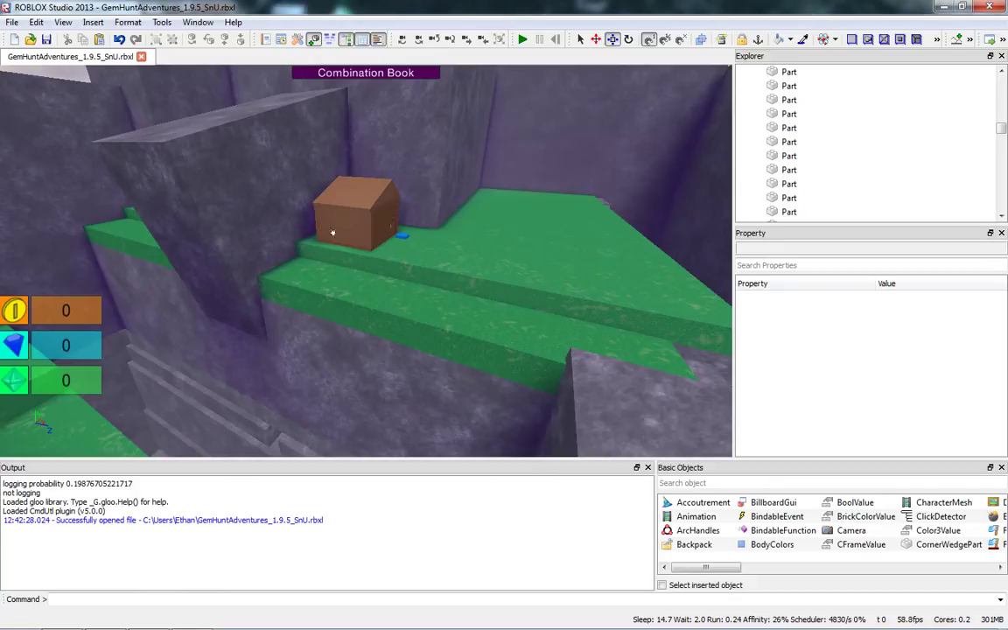
pyautogui.moveTo(333, 232); pyautogui.dragTo(368, 233, button='right')
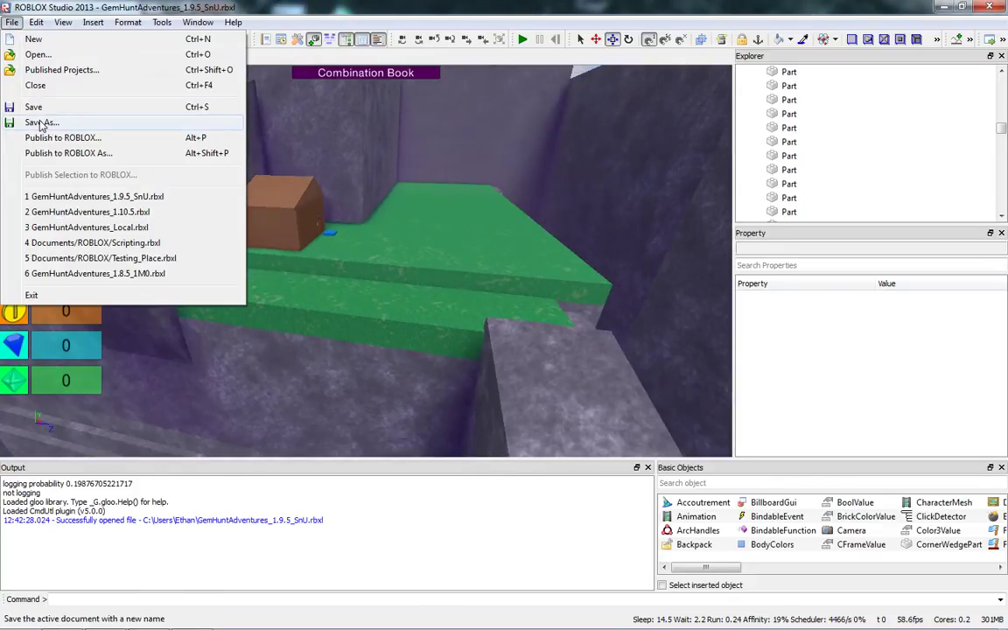
# Step: Save the place as GemHuntAdventures_Local.rbxl, replacing the existing file
pyautogui.click(40, 123)
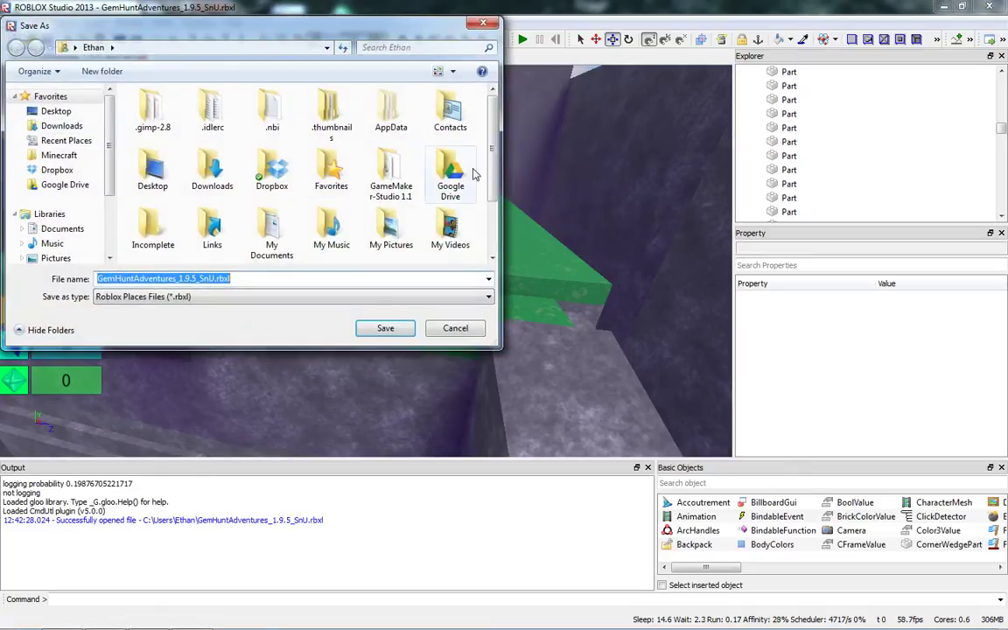
pyautogui.moveTo(492, 175); pyautogui.dragTo(491, 234)
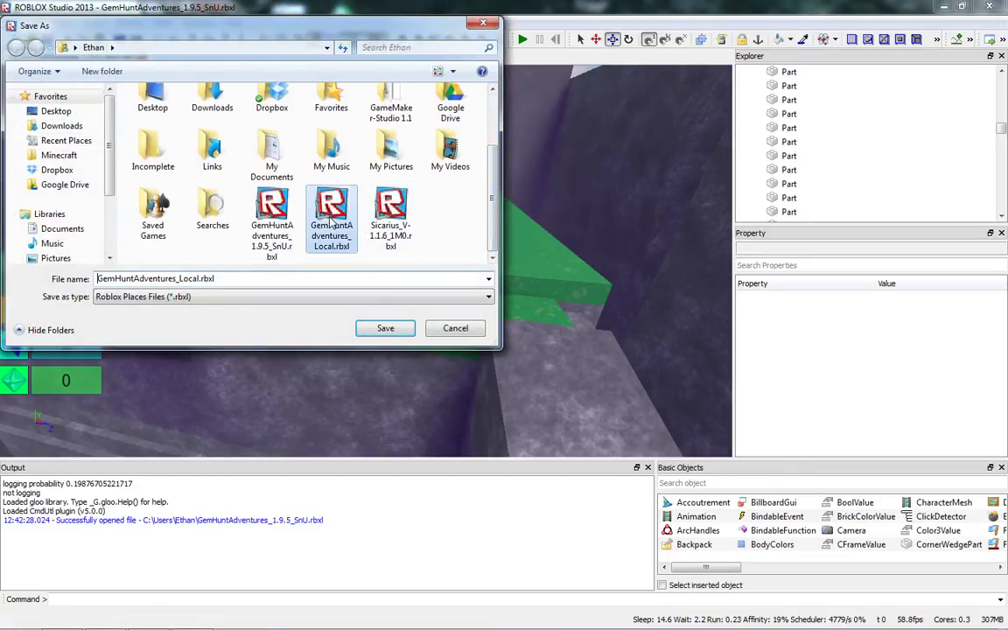
pyautogui.click(375, 334)
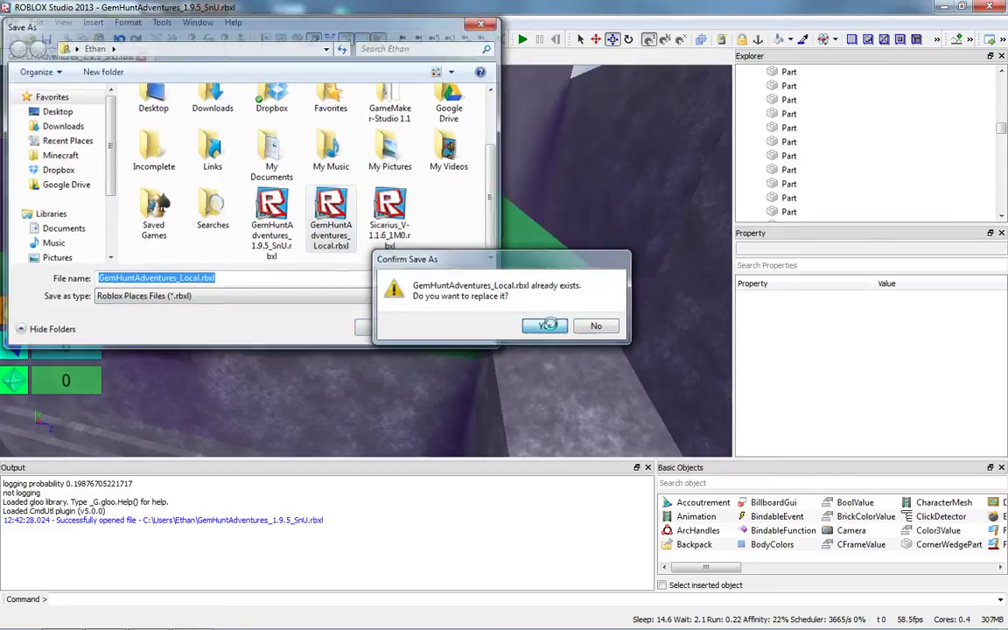
pyautogui.click(537, 324)
# Step: Examine the canyon walls, the grass ledges around the brown house and the boulder-lined passage from several viewpoints
pyautogui.moveTo(444, 103); pyautogui.dragTo(498, 132, button='right')
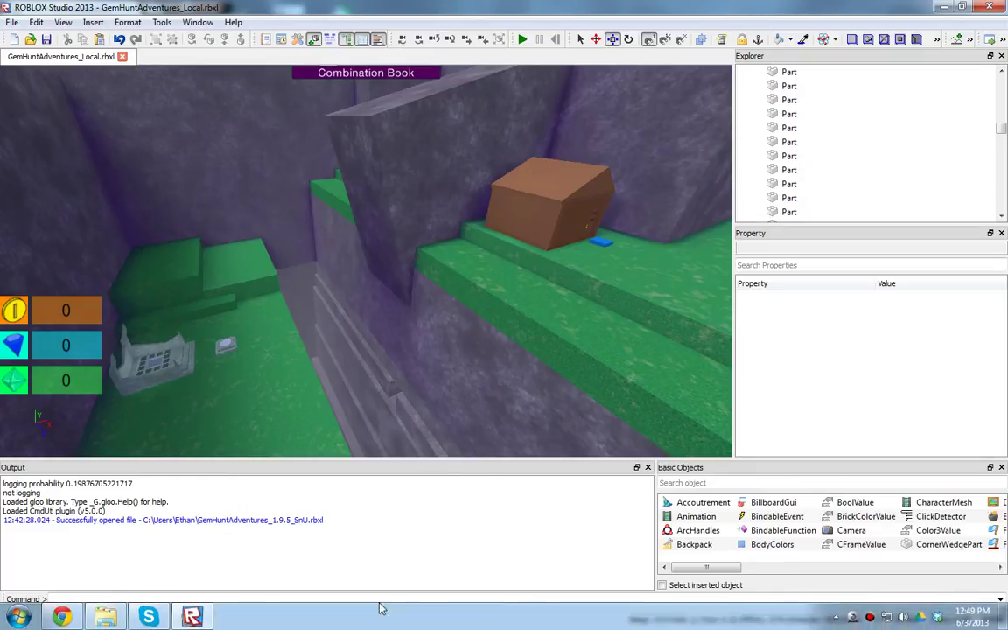
pyautogui.moveTo(310, 377); pyautogui.dragTo(271, 371, button='right')
pyautogui.moveTo(366, 260); pyautogui.dragTo(516, 337, button='right')
pyautogui.moveTo(236, 407); pyautogui.dragTo(333, 328, button='right')
pyautogui.press('e')
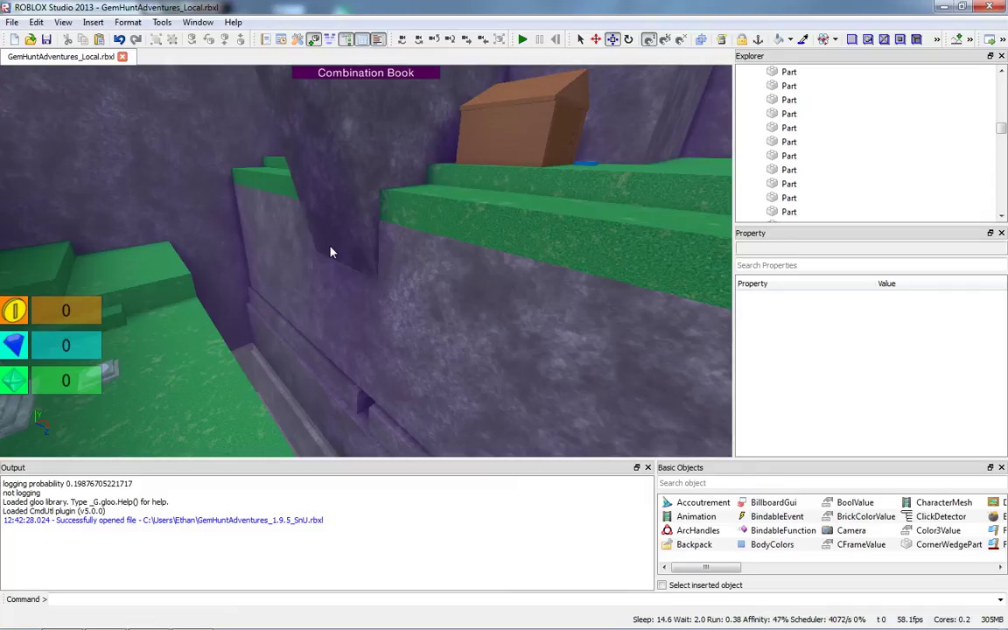
pyautogui.moveTo(331, 252)
pyautogui.mouseDown(button='right')
pyautogui.moveTo(543, 210)
pyautogui.moveTo(429, 254)
pyautogui.moveTo(331, 252)
pyautogui.moveTo(328, 234)
pyautogui.mouseUp(button='right')
pyautogui.press('w')
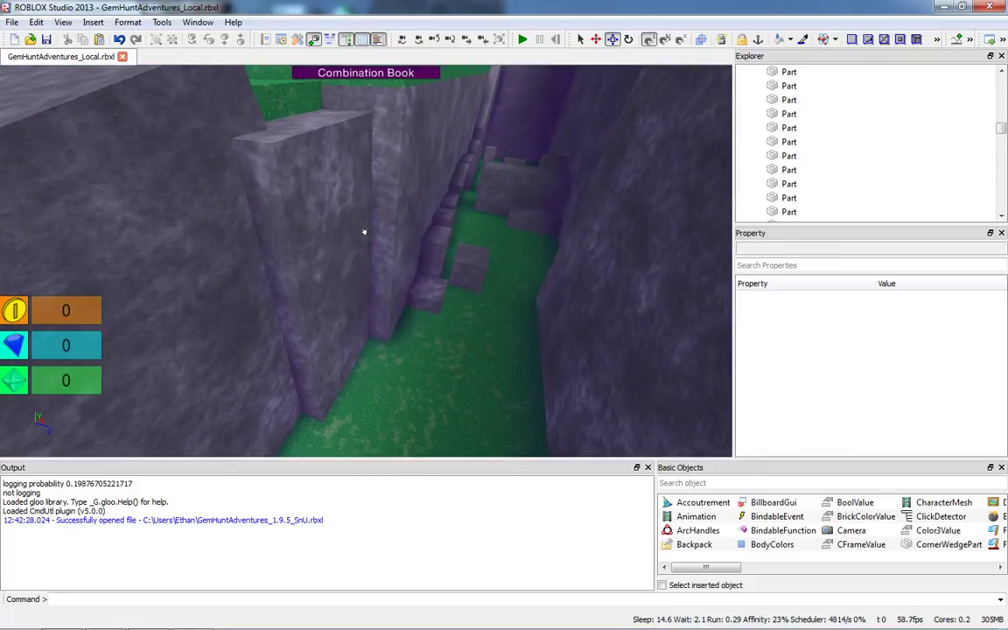
pyautogui.press('e')
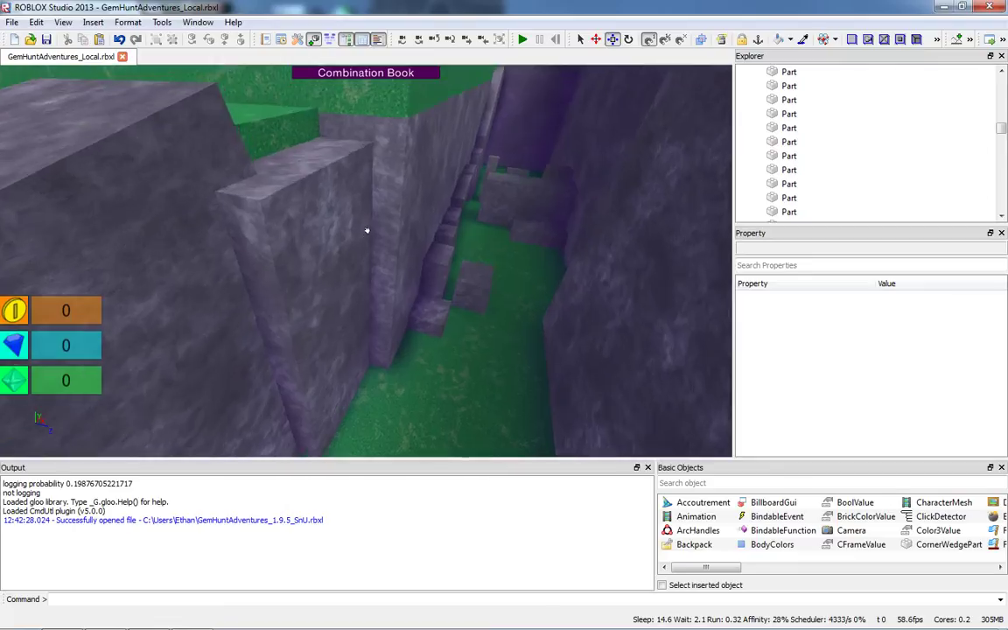
pyautogui.moveTo(366, 229); pyautogui.dragTo(368, 236, button='right')
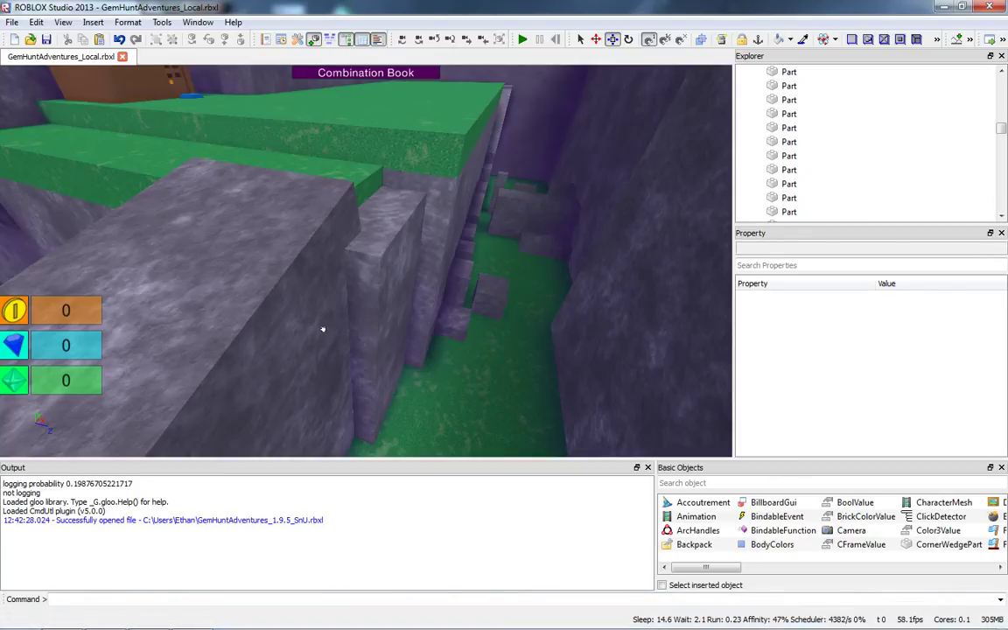
pyautogui.press('w')
pyautogui.moveTo(366, 260); pyautogui.dragTo(358, 328, button='right')
pyautogui.press('s')
pyautogui.press('s')
pyautogui.press('e')
pyautogui.press('s')
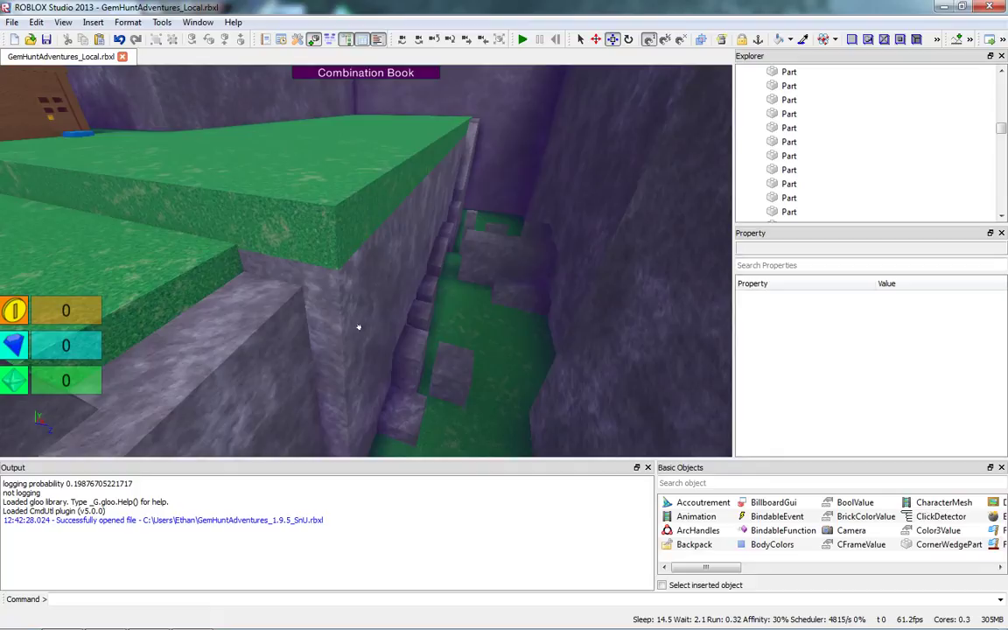
# Step: Save the local place, and start saving a separate copy with the file name GemHuntAdventures_1.10.6.rbxl
pyautogui.hotkey('ctrl', 's')
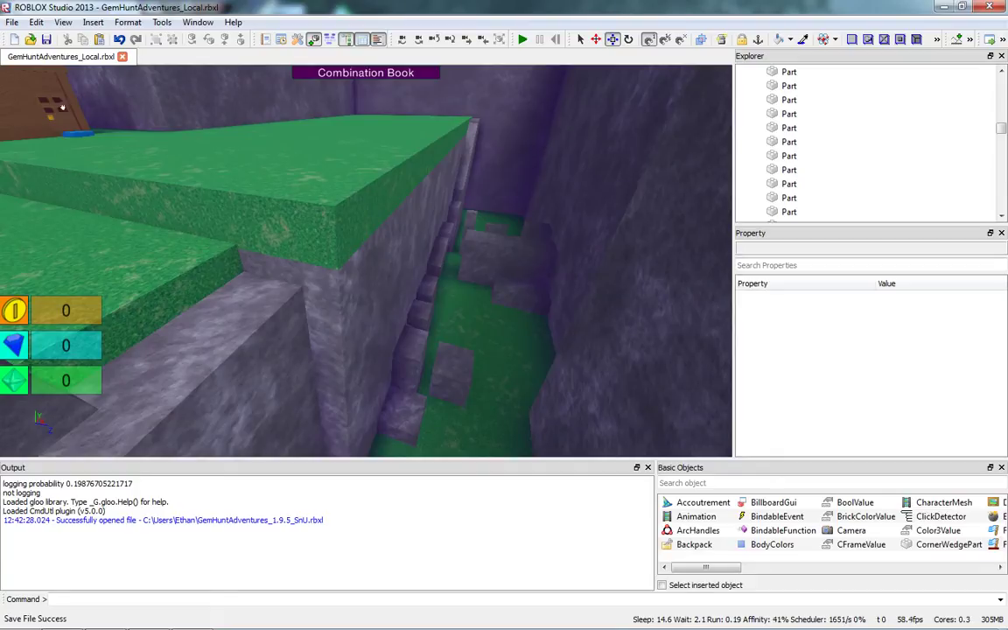
pyautogui.click(12, 22)
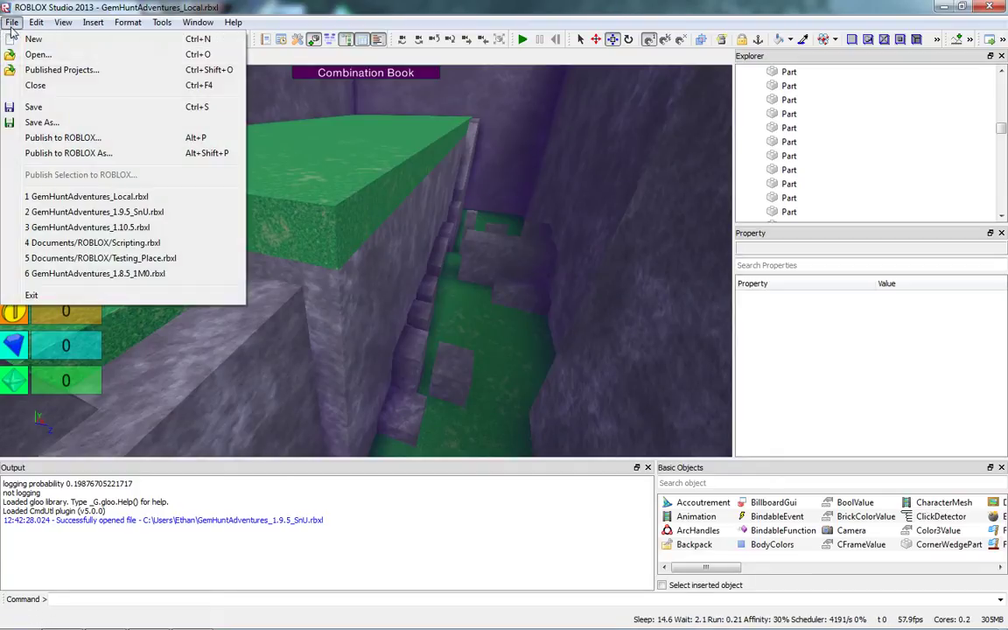
pyautogui.click(42, 123)
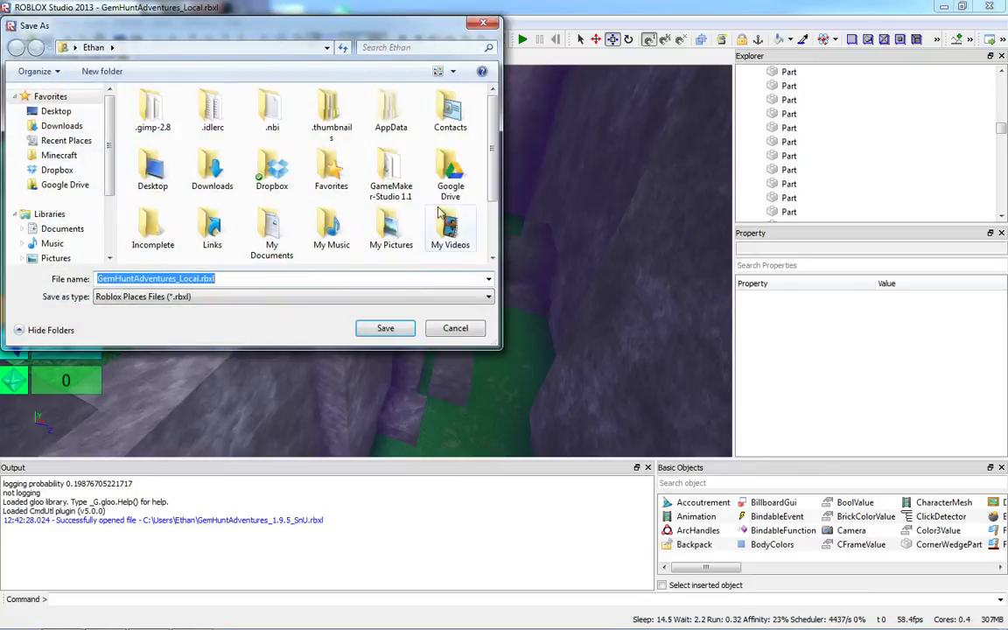
pyautogui.press('End')
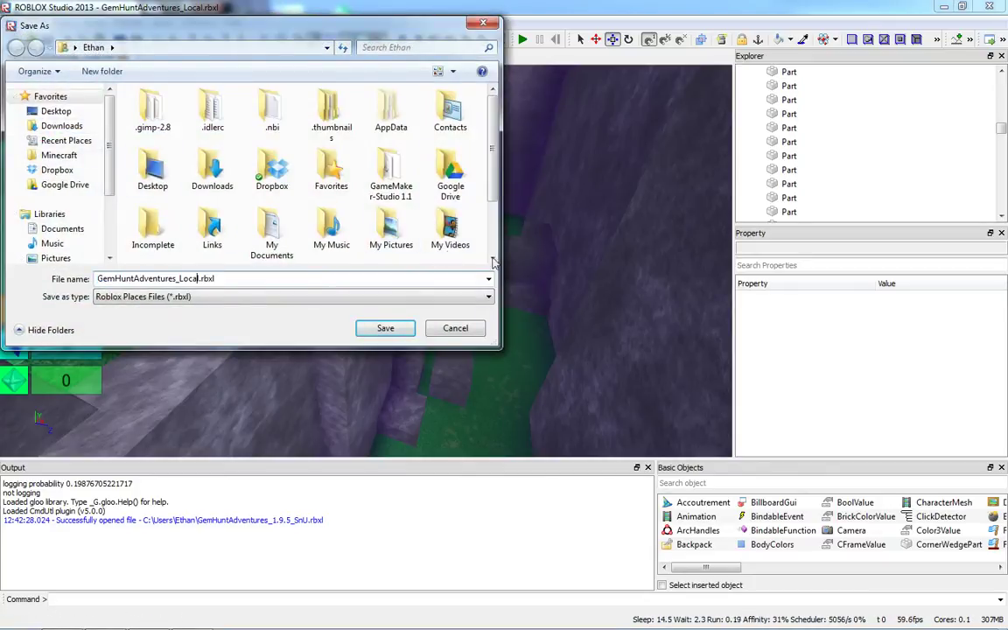
pyautogui.press('BackSpace')
pyautogui.write('10')
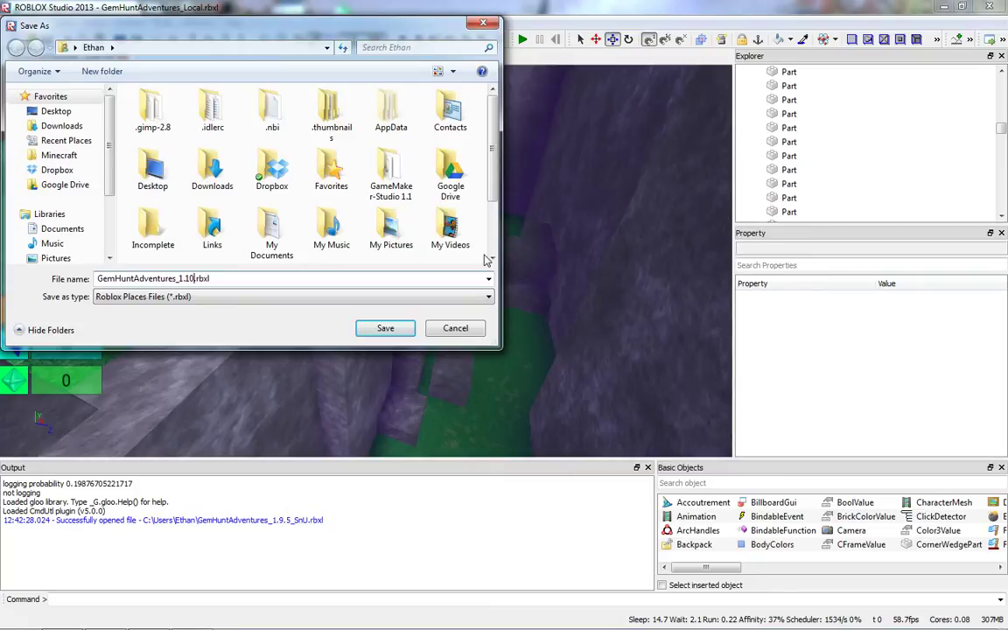
pyautogui.write('.5')
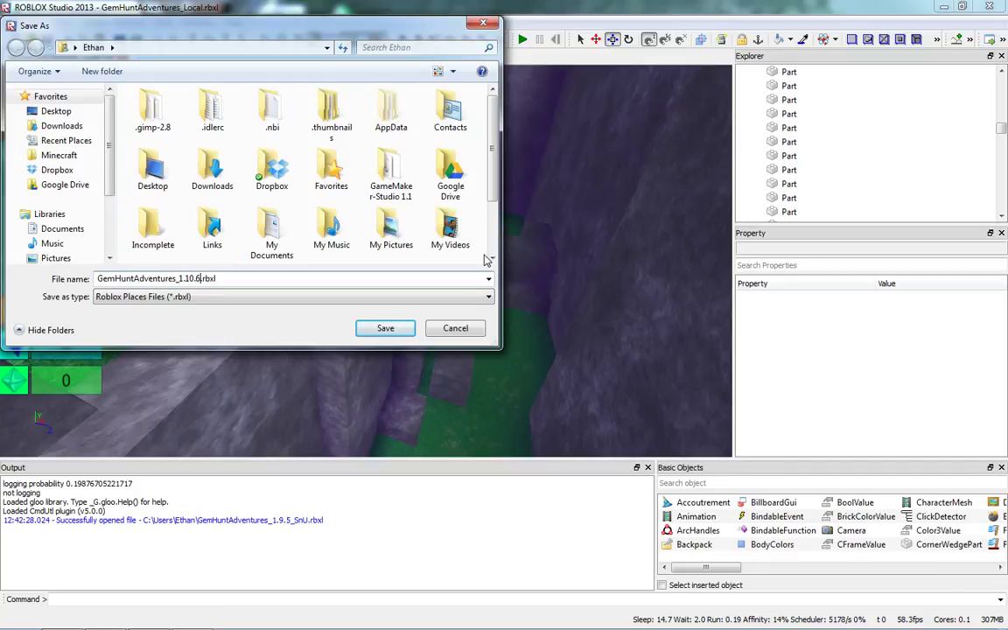
# Step: Check the version number against the existing place files in the folder, and save the copy as GemHuntAdventures_1.10.6.rbxl
pyautogui.hotkey('shift', 'Left')
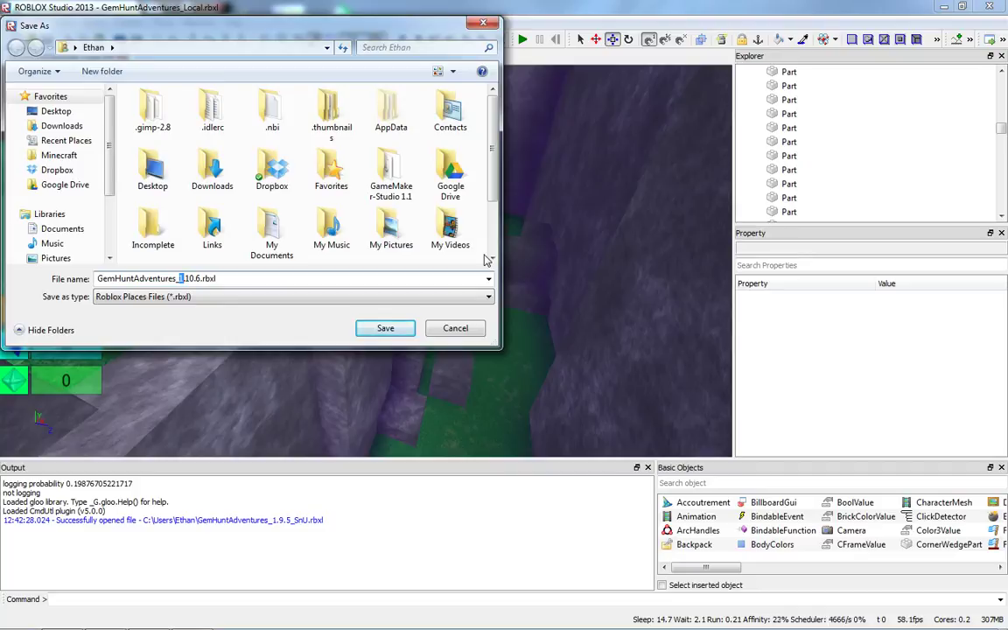
pyautogui.press('Right')
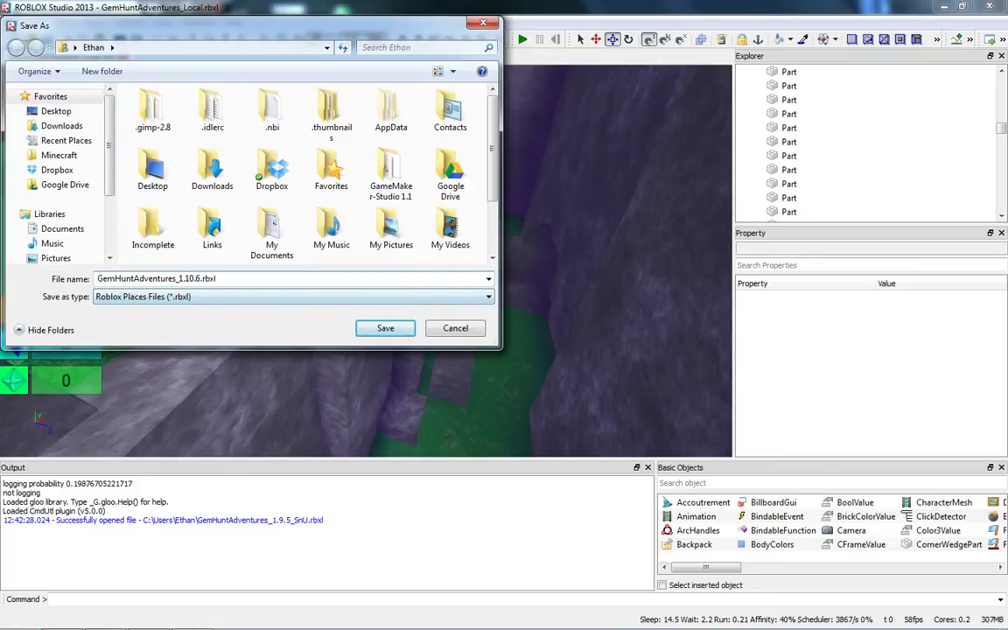
pyautogui.click(201, 278)
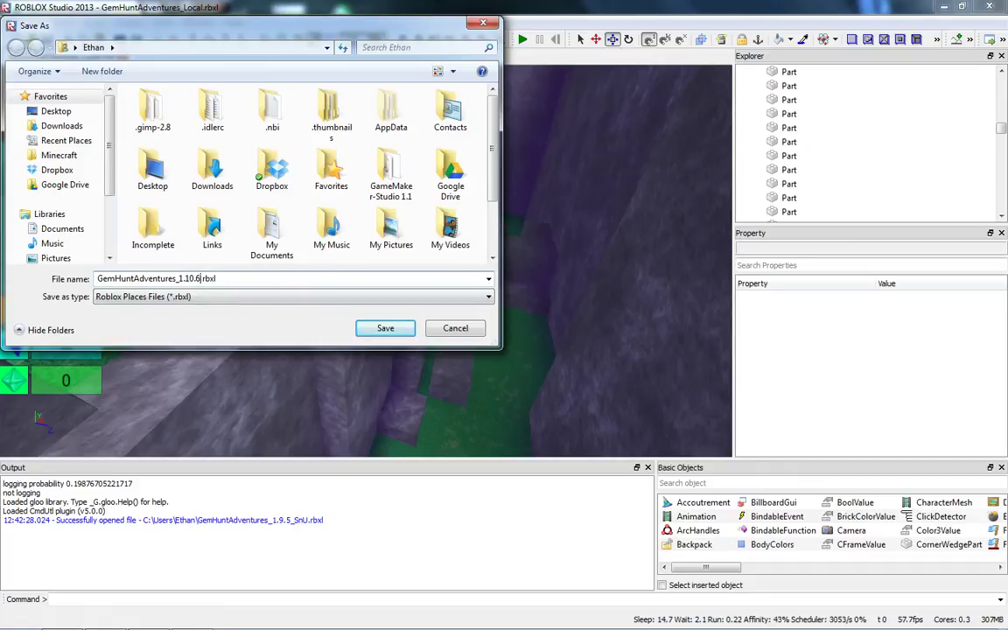
pyautogui.scroll(-2, 319, 250)
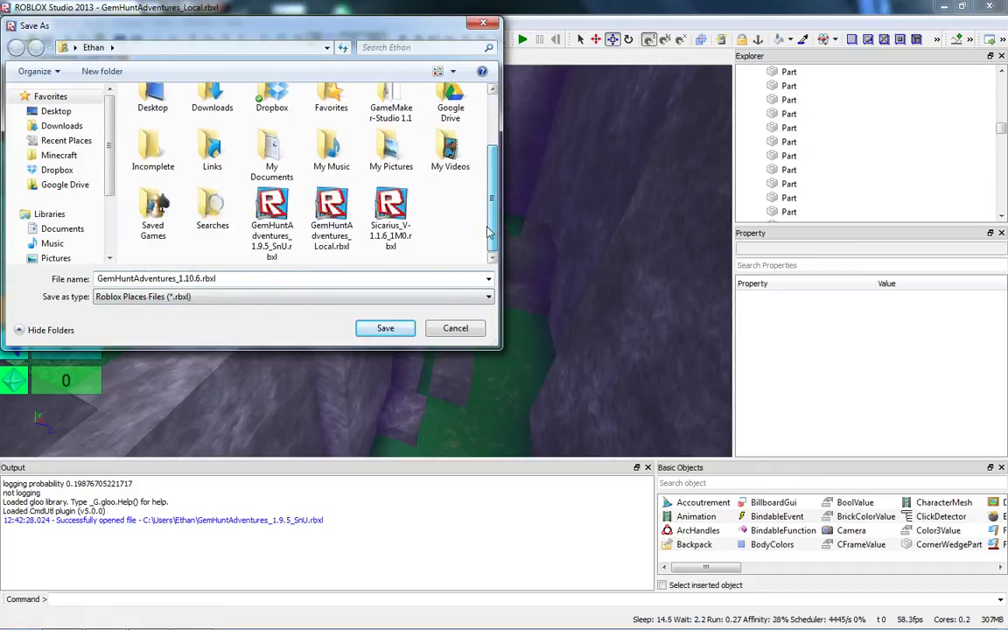
pyautogui.scroll(2, 324, 238)
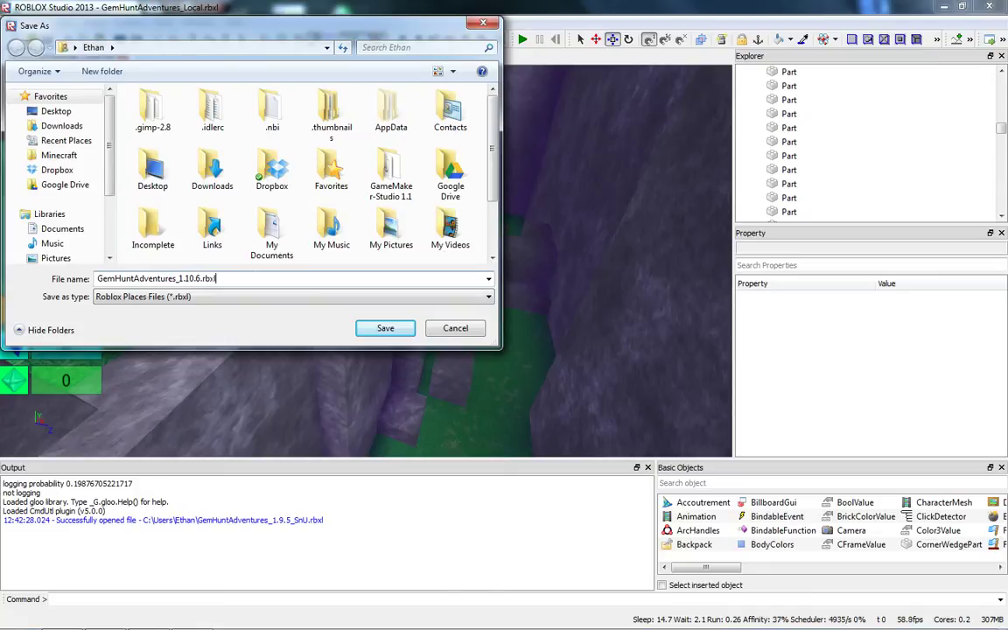
pyautogui.moveTo(176, 279); pyautogui.dragTo(216, 279)
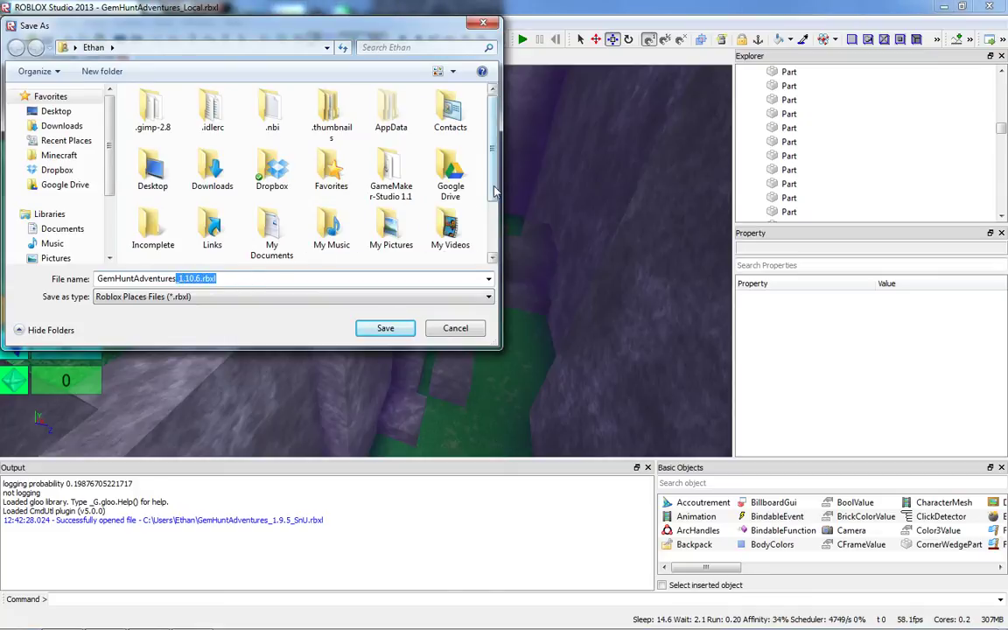
pyautogui.scroll(-2, 488, 254)
pyautogui.click(447, 243)
pyautogui.click(266, 278)
pyautogui.click(264, 278)
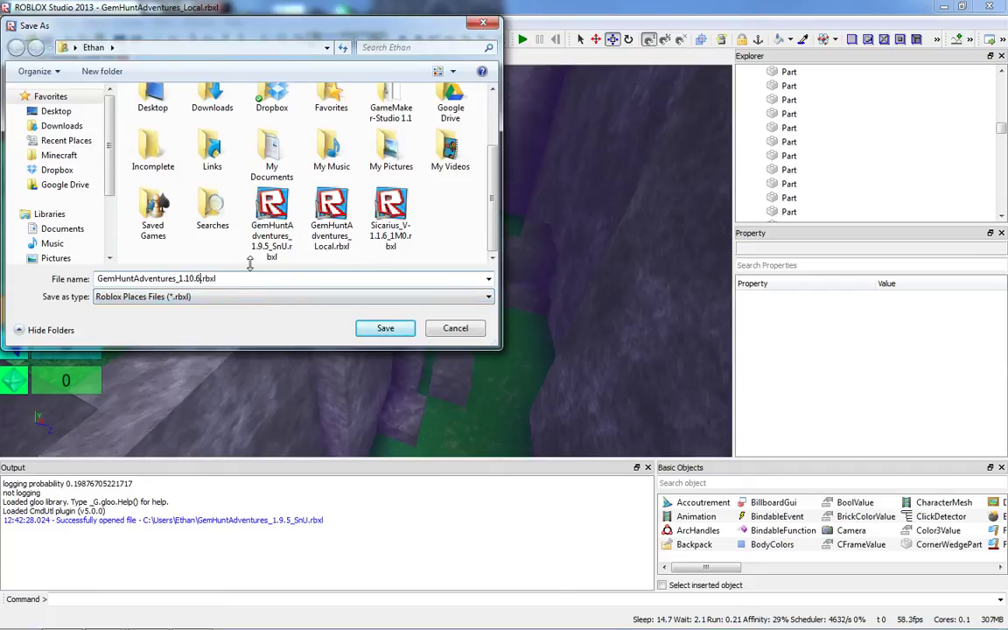
pyautogui.click(385, 328)
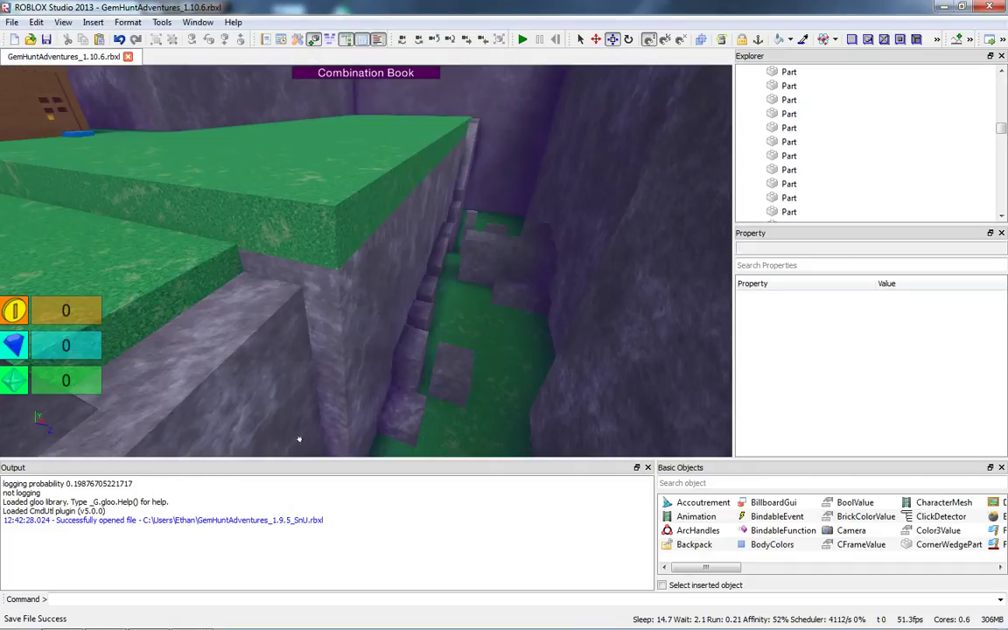
# Step: Switch to Windows Explorer and transfer GemHuntAdventures_1.10.6.rbxl into the Google Drive folder Spirited Productions > Gem Hunt Adventures
pyautogui.click(107, 617)
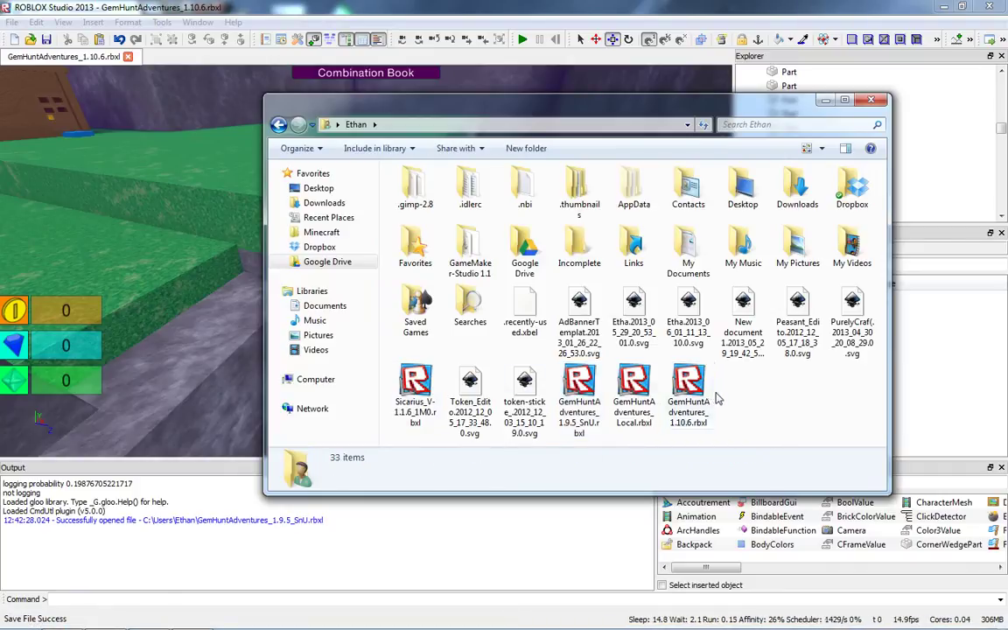
pyautogui.click(678, 420)
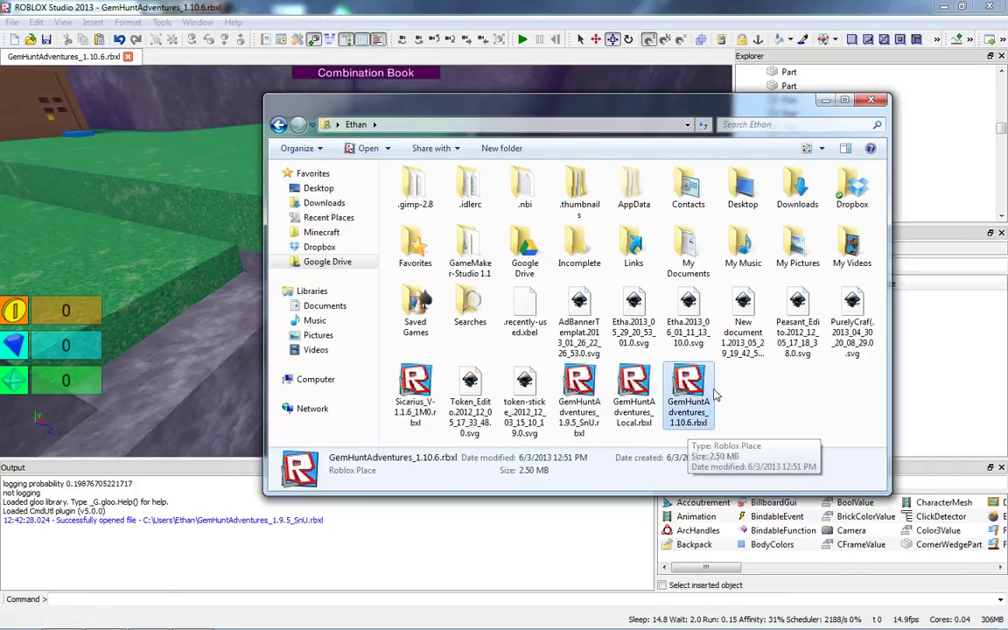
pyautogui.click(322, 263)
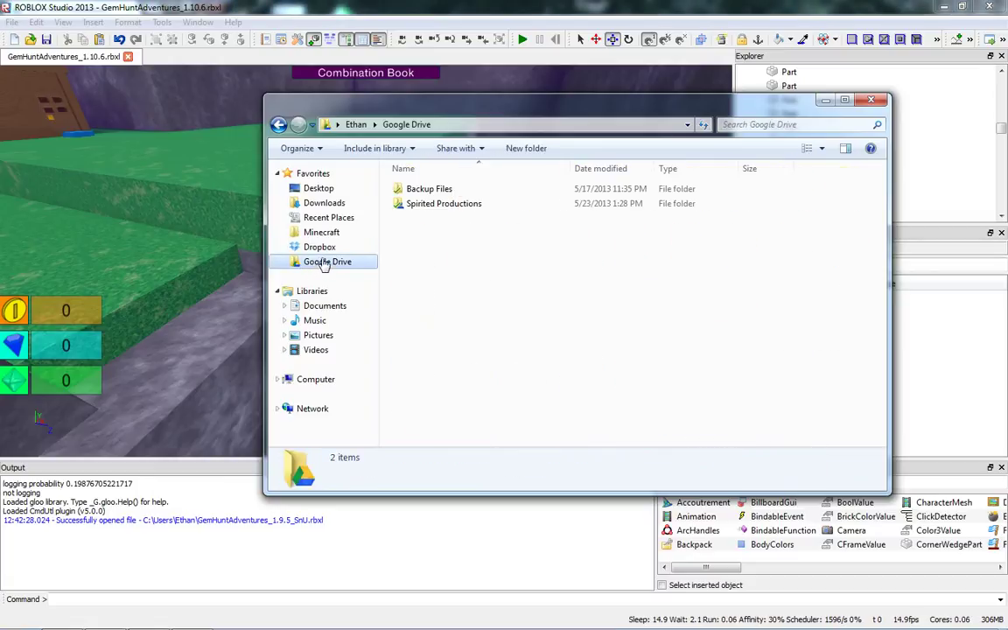
pyautogui.doubleClick(436, 207)
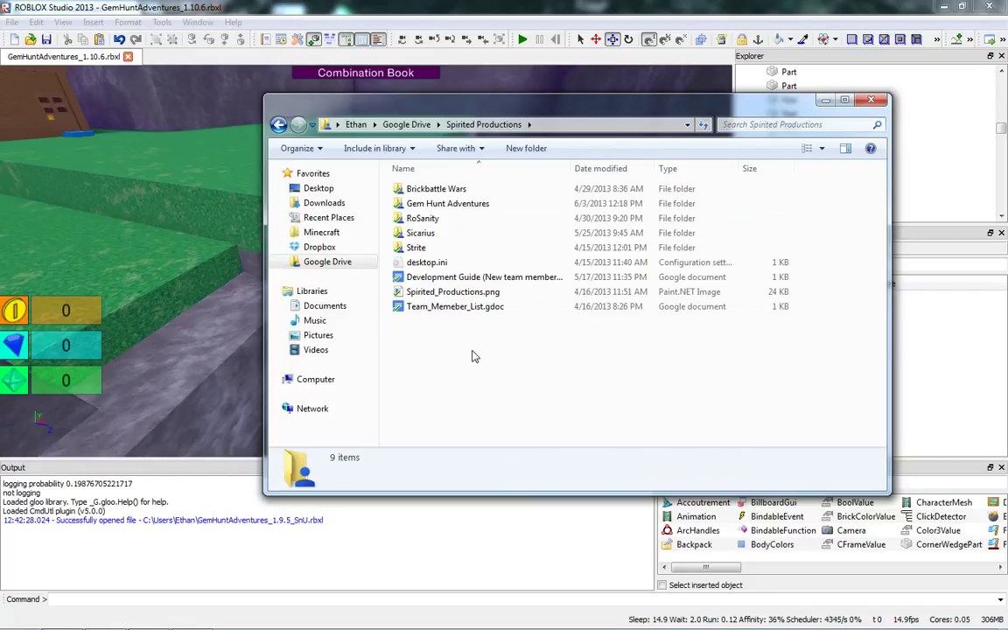
pyautogui.doubleClick(444, 203)
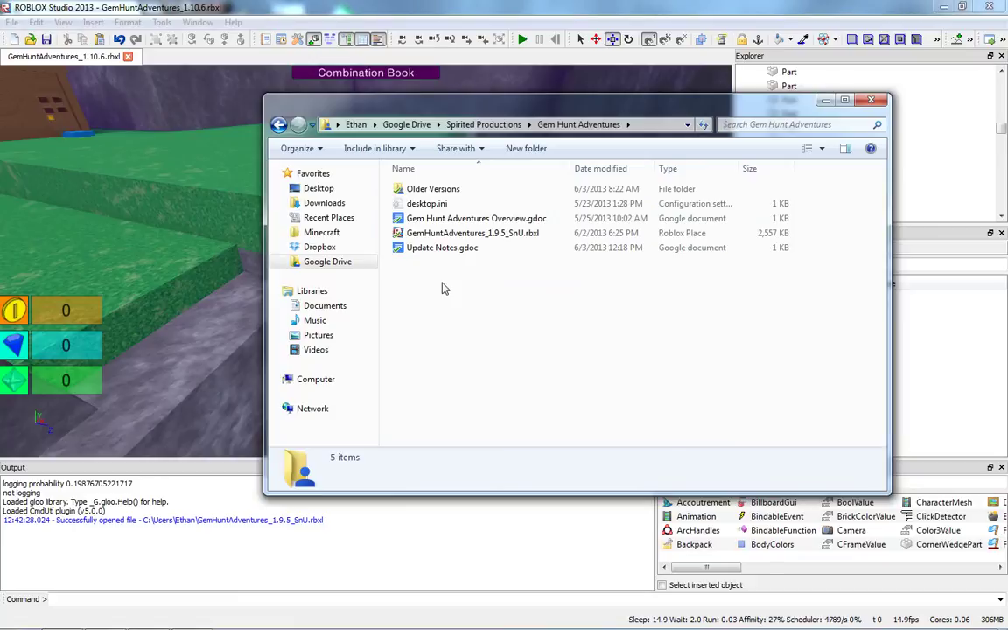
pyautogui.rightClick(496, 306)
pyautogui.click(541, 419)
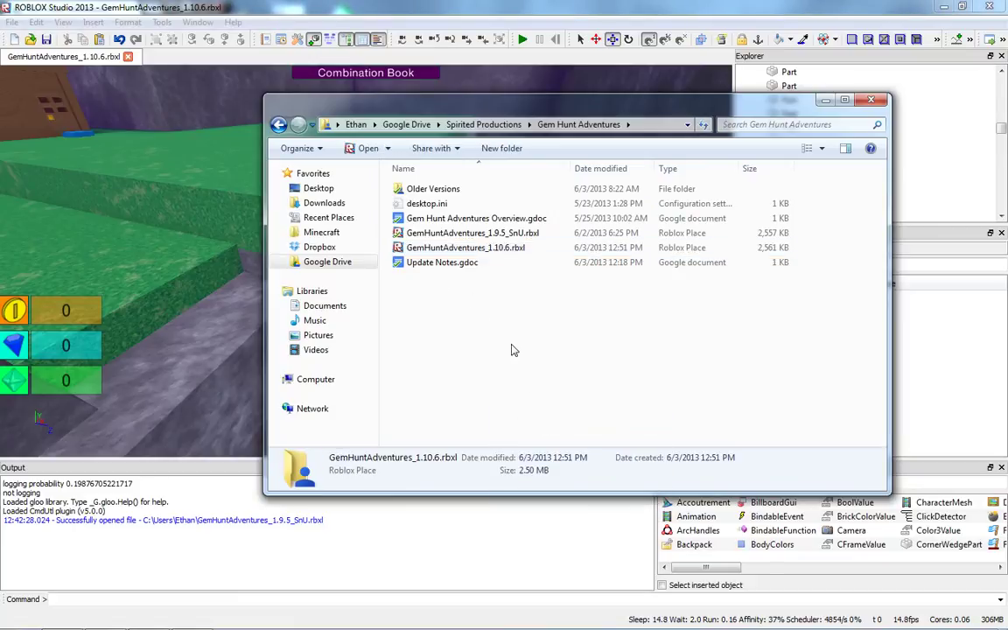
# Step: Rename the 1.10.6 place file in the Gem Hunt Adventures folder to GemHuntAdventures_1.10.6_1M0.rbxl
pyautogui.click(503, 248)
pyautogui.rightClick(502, 247)
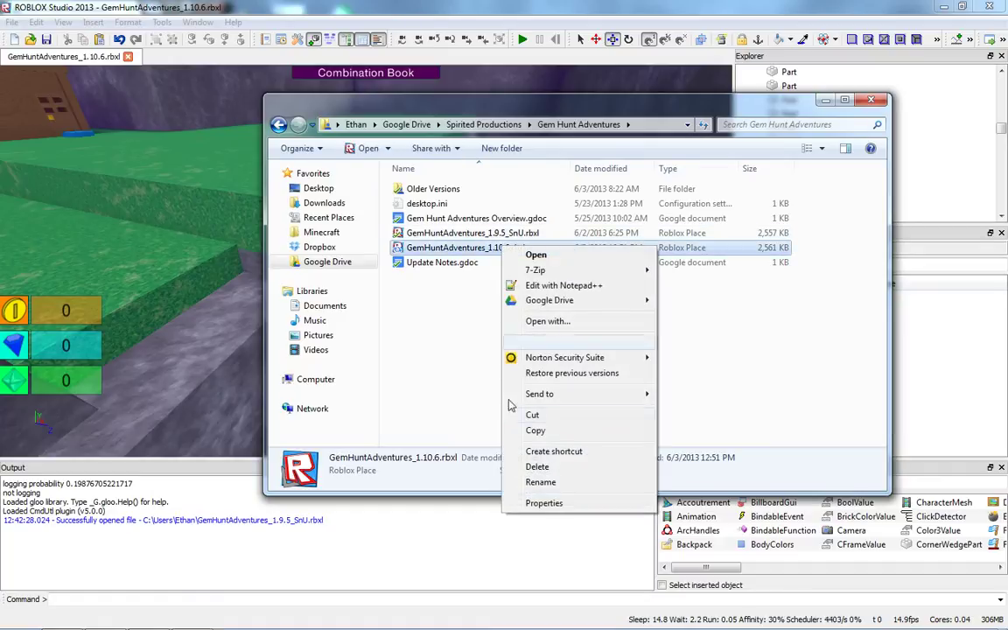
pyautogui.click(540, 482)
pyautogui.click(504, 295)
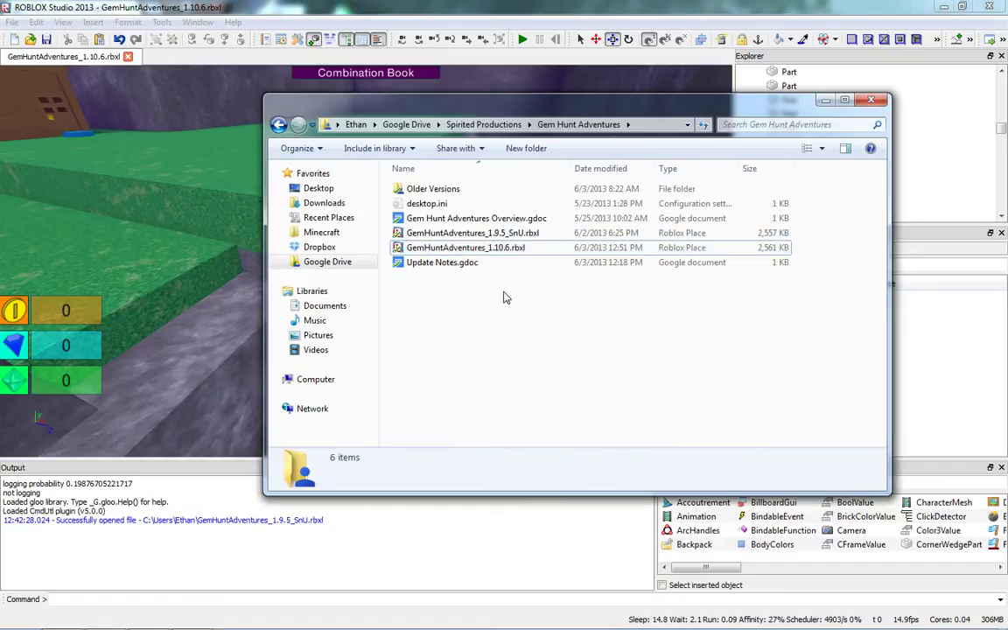
pyautogui.click(497, 249)
pyautogui.rightClick(496, 251)
pyautogui.click(541, 484)
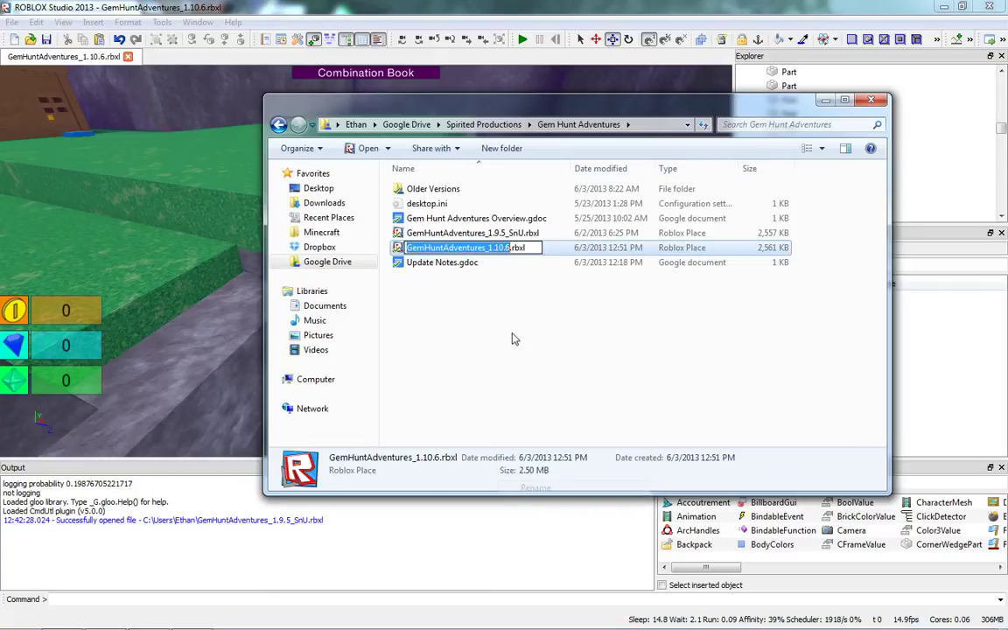
pyautogui.click(510, 248)
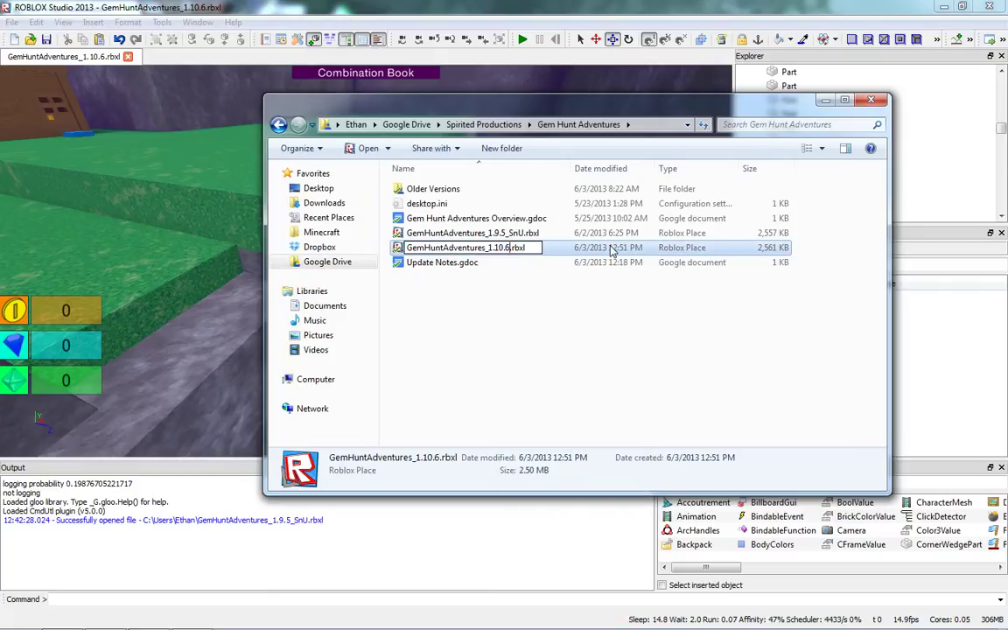
pyautogui.write('_1M0')
pyautogui.press('Return')
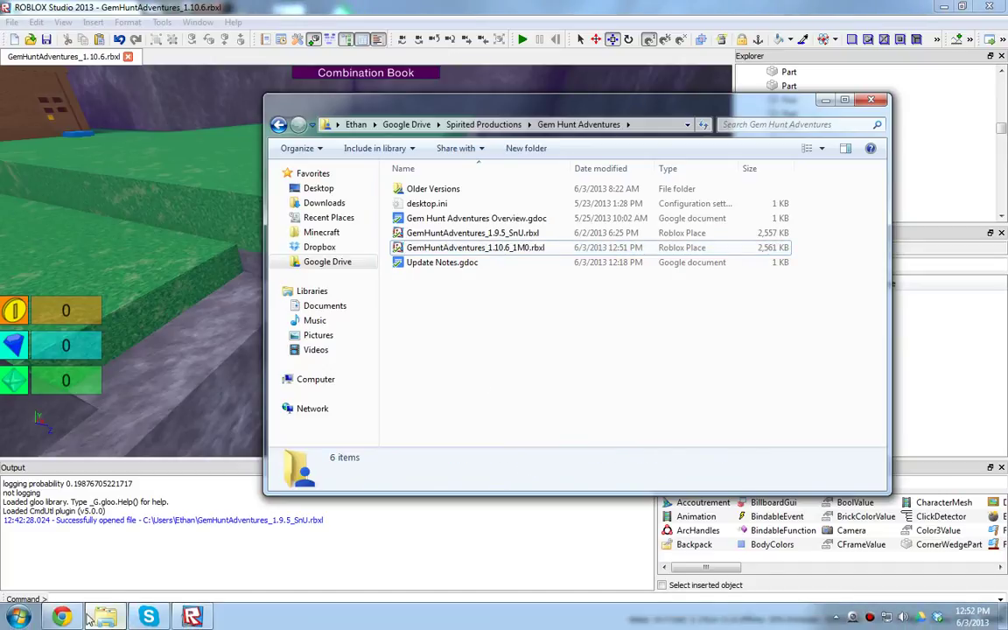
# Step: Switch to Google Drive in Chrome and move GemHuntAdventures_1.9.5_SnU.rbxl into the Older Versions folder
pyautogui.click(73, 615)
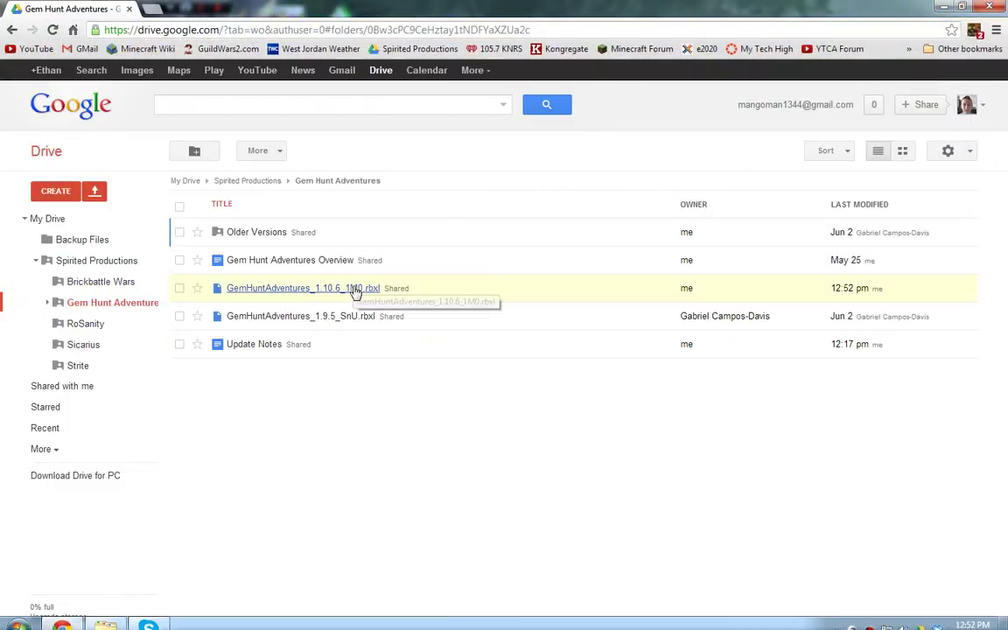
pyautogui.moveTo(343, 321); pyautogui.dragTo(254, 232)
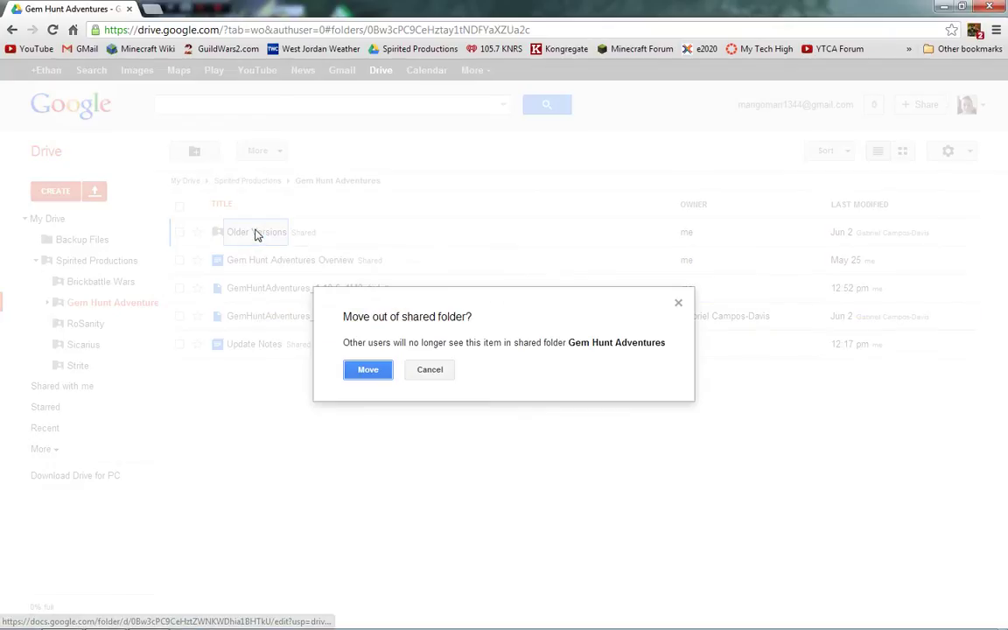
pyautogui.click(364, 369)
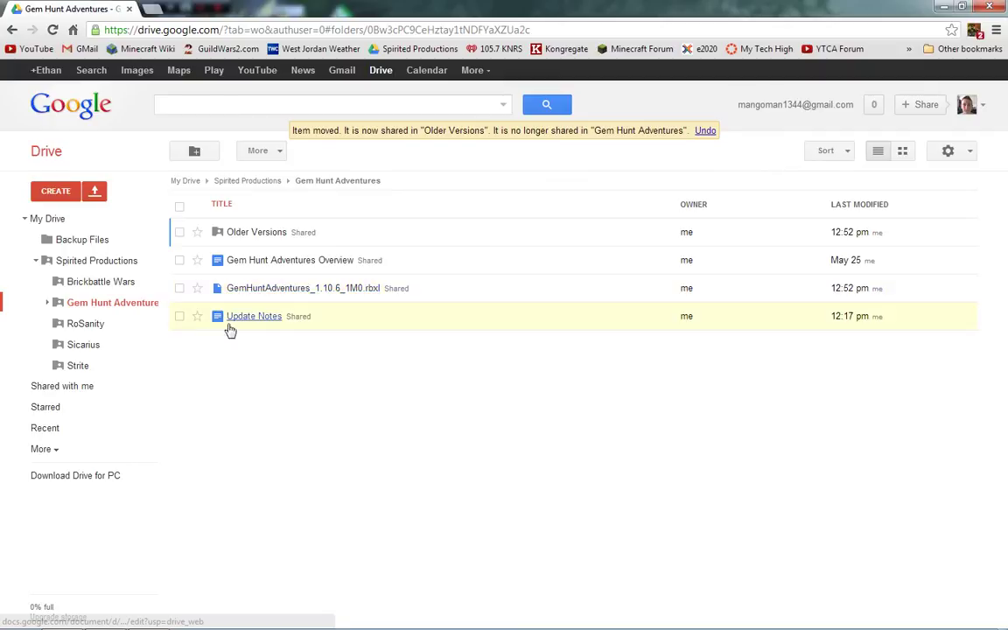
# Step: Open the Update Notes document and paste a copy of the 1.9.5_SnU entry above the original
pyautogui.click(259, 315)
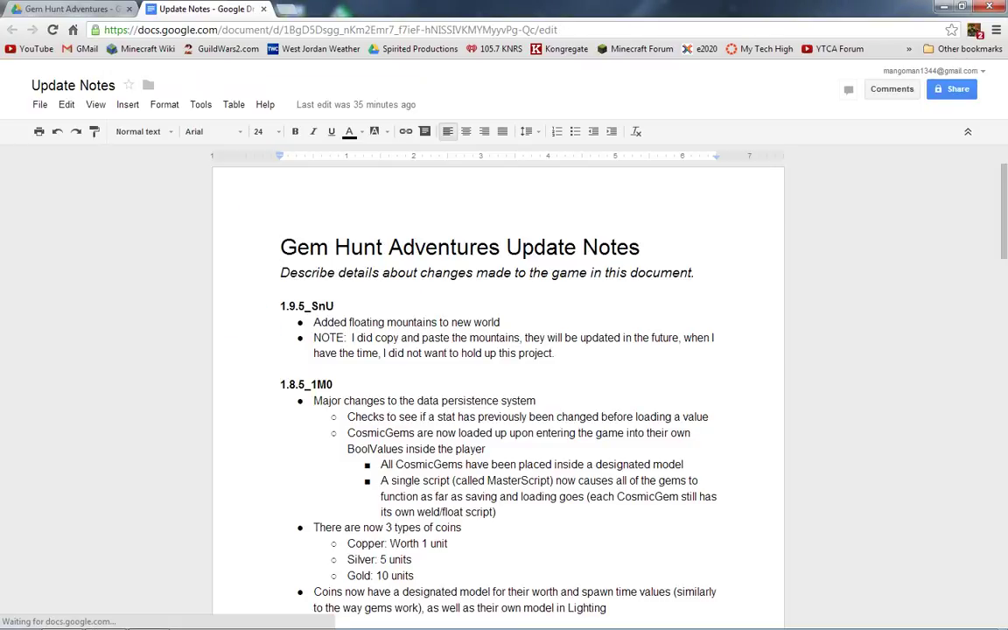
pyautogui.moveTo(556, 353); pyautogui.dragTo(280, 306)
pyautogui.hotkey('ctrl', 'c')
pyautogui.click(368, 273)
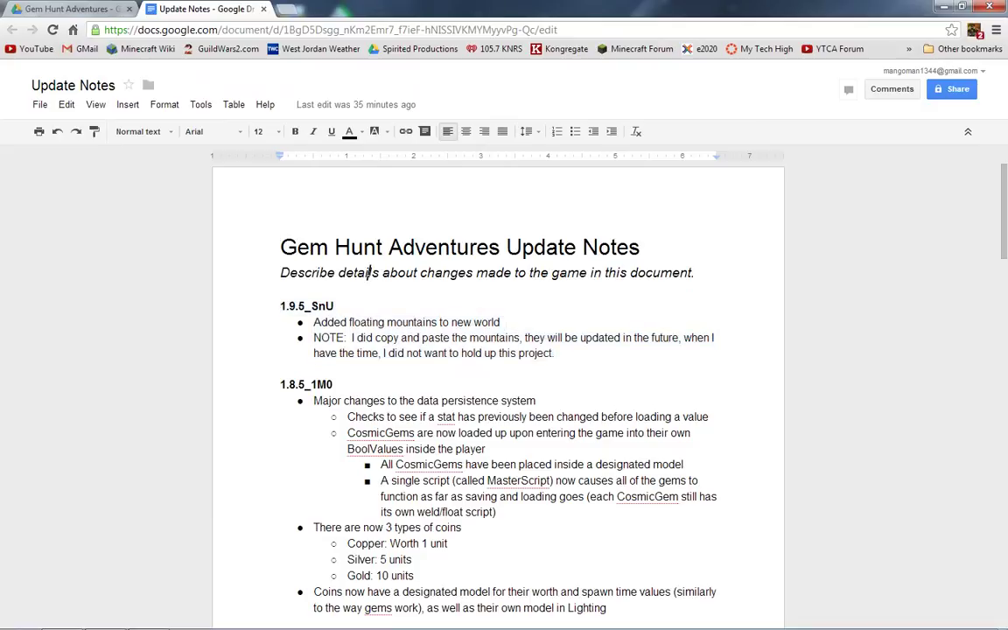
pyautogui.click(281, 290)
pyautogui.press('Return')
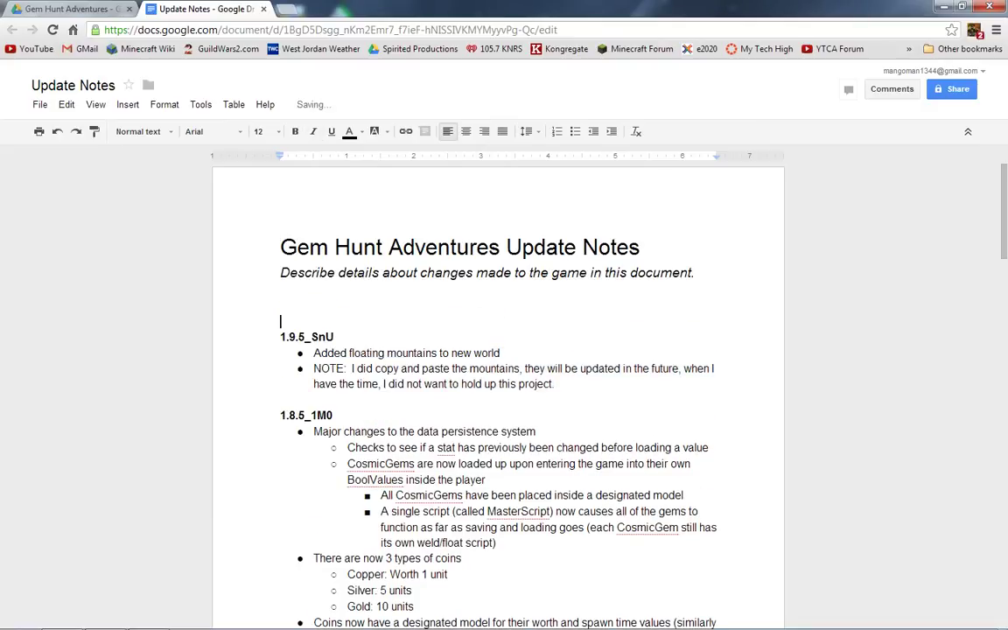
pyautogui.hotkey('ctrl', 'v')
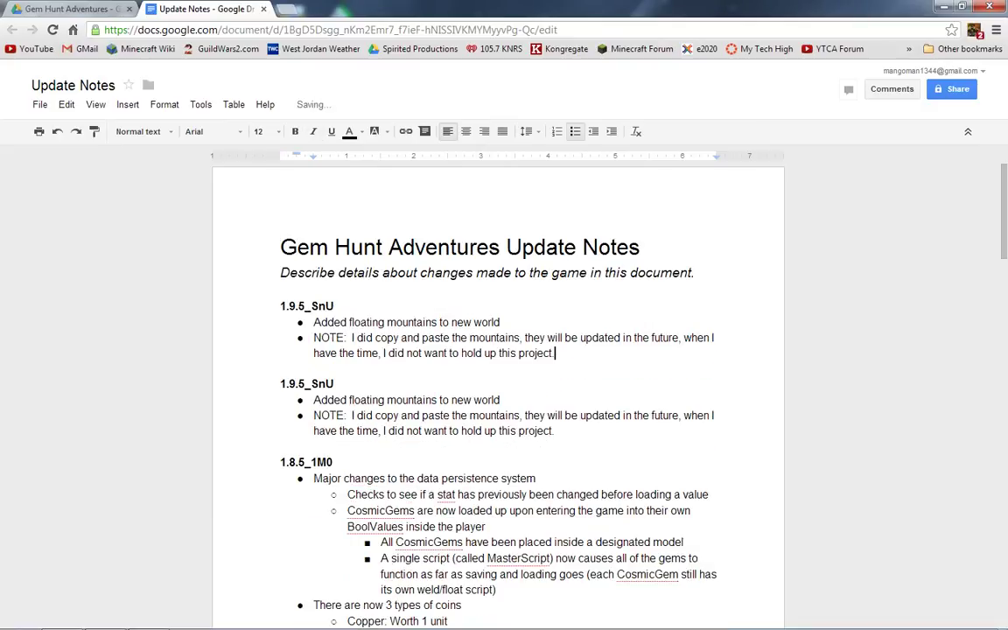
# Step: Change the heading of the uppermost 1.9.5_SnU entry to 1.10.6
pyautogui.click(335, 306)
pyautogui.press('BackSpace')
pyautogui.press('BackSpace')
pyautogui.press('BackSpace')
pyautogui.press('BackSpace')
pyautogui.press('BackSpace')
pyautogui.press('BackSpace')
pyautogui.press('BackSpace')
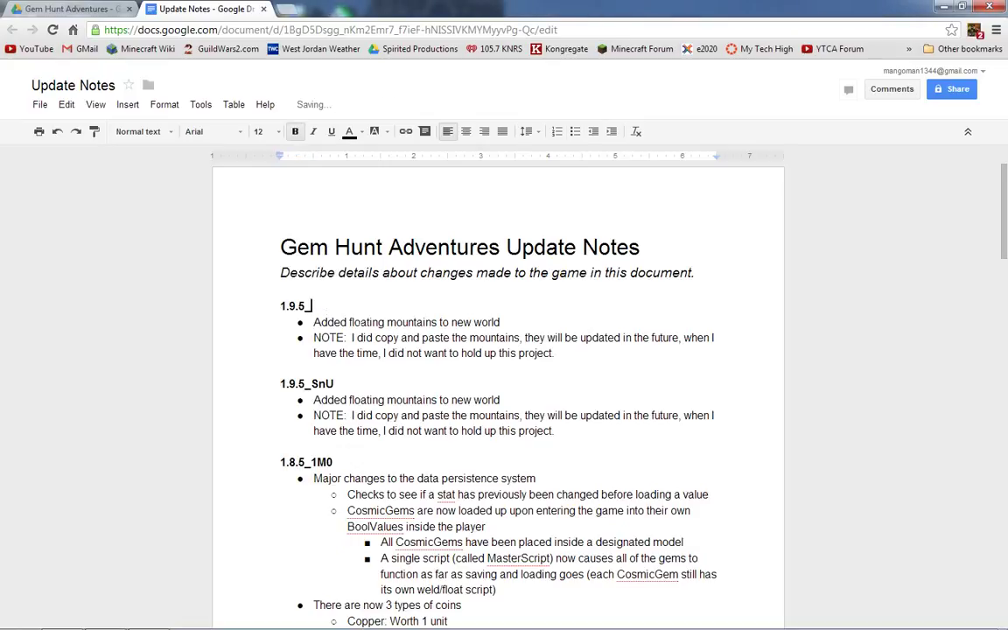
pyautogui.write('10.6')
# Step: Replace the copied bullets under the 1.10.6 heading with a single bullet reading "Ravine world:"
pyautogui.click(314, 322)
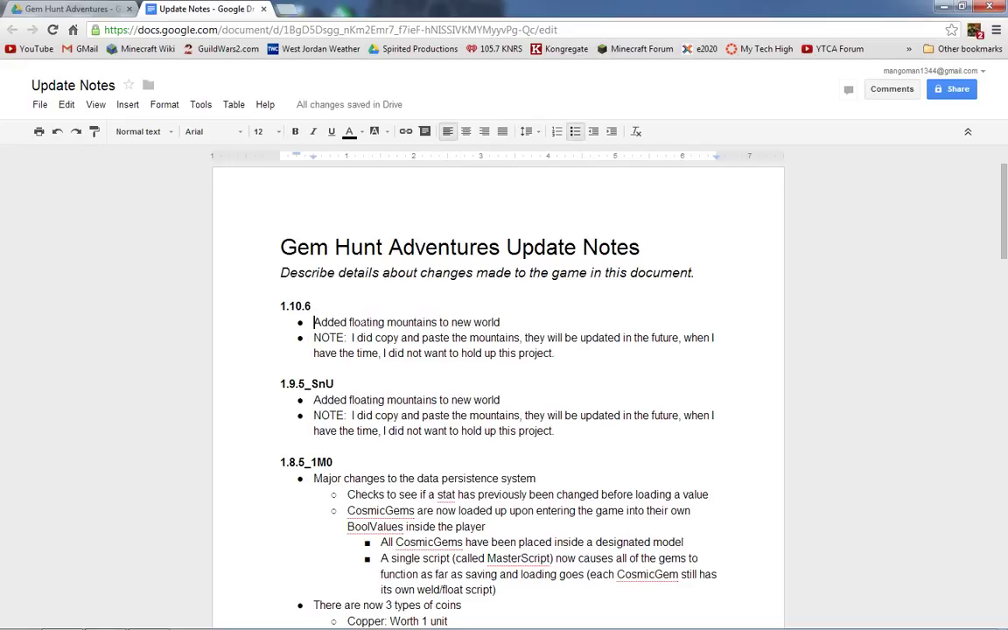
pyautogui.moveTo(555, 353); pyautogui.dragTo(314, 322)
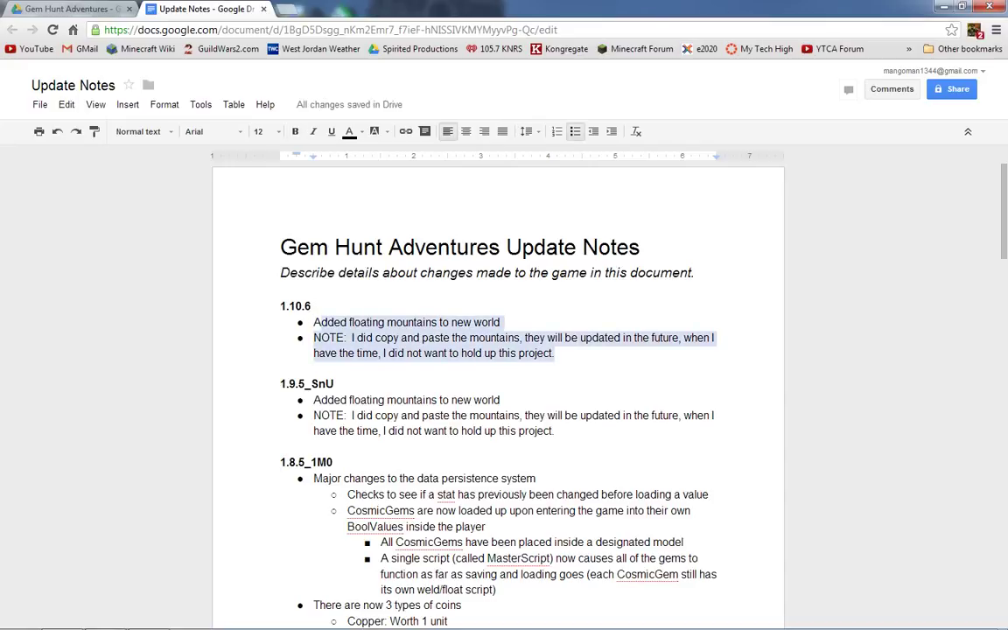
pyautogui.write('A')
pyautogui.press('BackSpace')
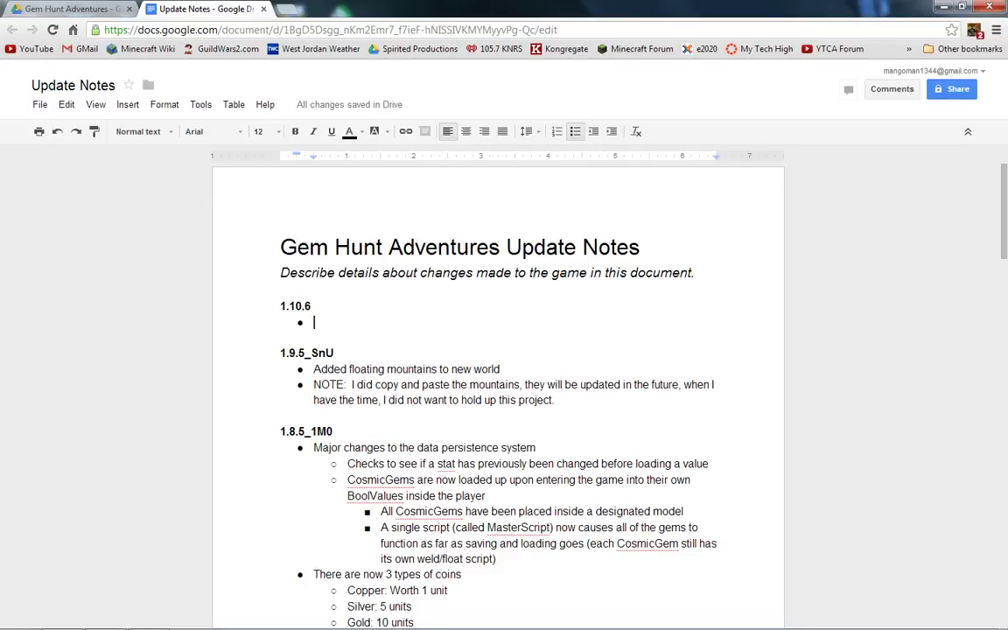
pyautogui.write('Rav')
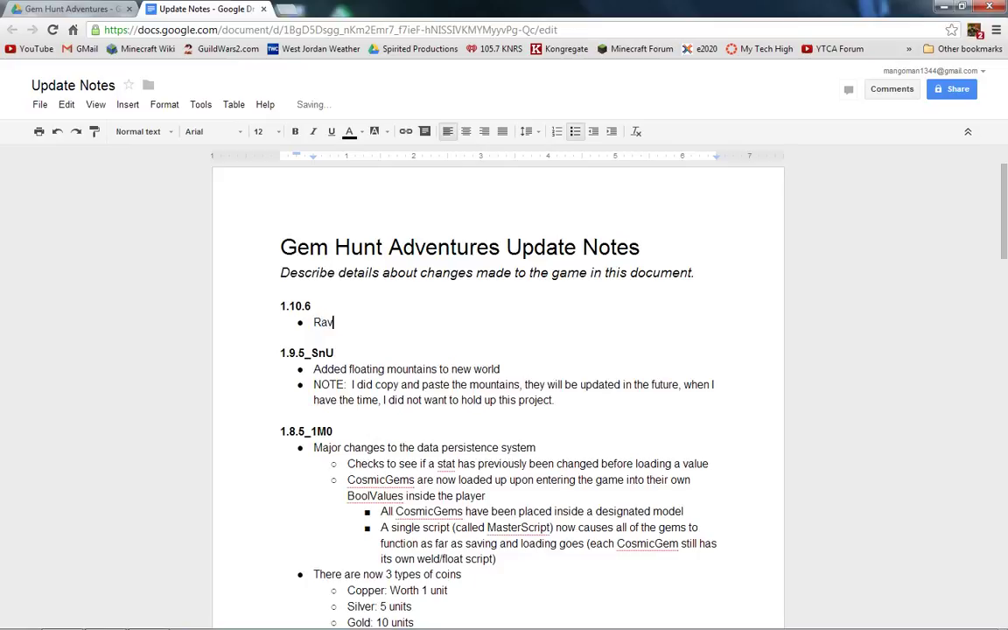
pyautogui.write('ine world:')
# Step: Under "Ravine world:", add sub-bullets "Obstacle course on the side of the mountain can now be completed without a speed potion" and "Fixed impossible jumps in cave"
pyautogui.press('Return')
pyautogui.press('Tab')
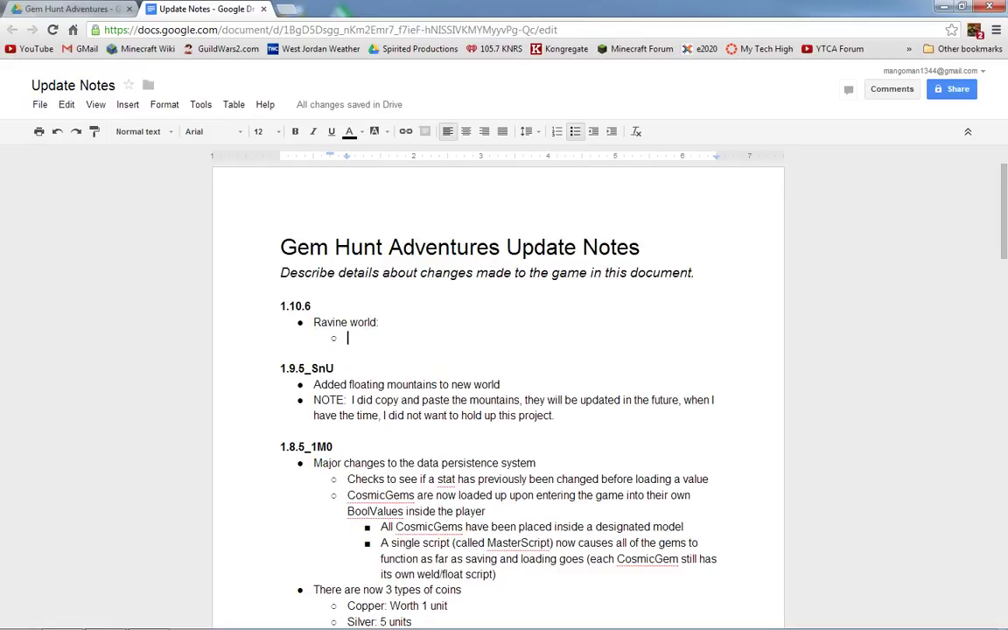
pyautogui.write('Side of ')
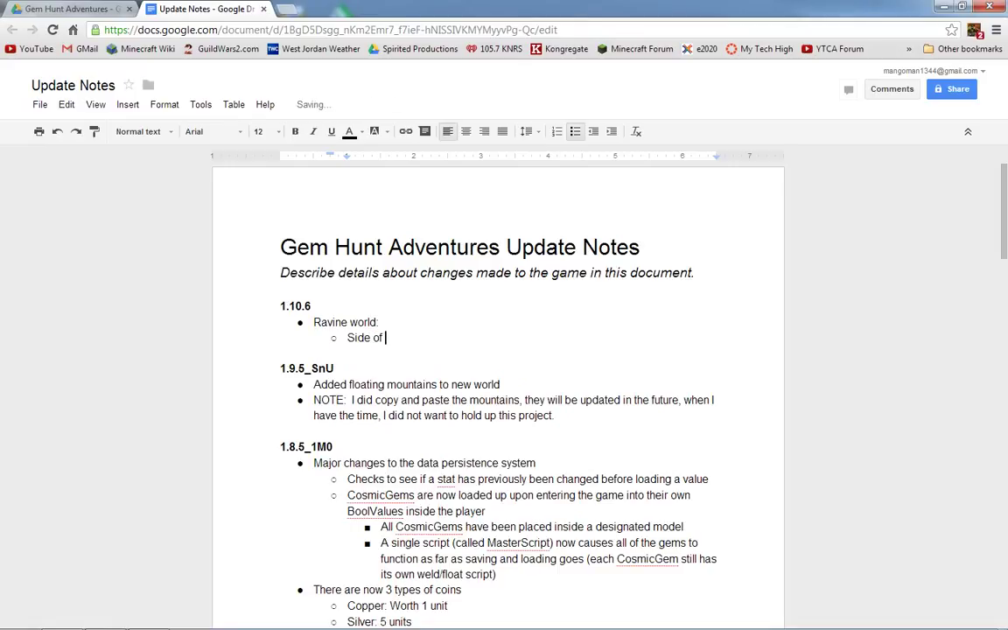
pyautogui.write('mountain ')
pyautogui.write('obsta')
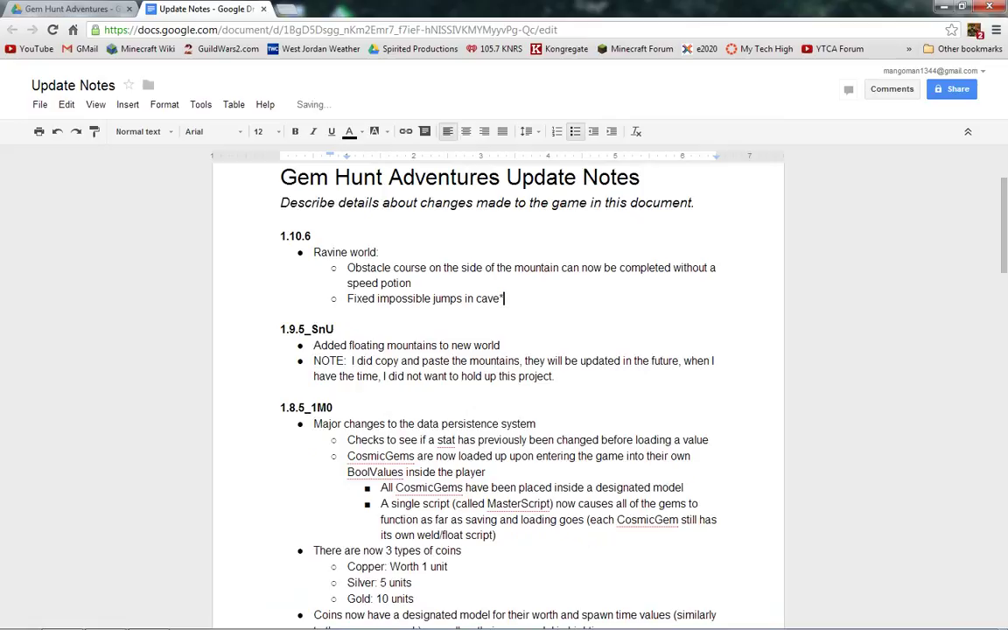
pyautogui.press('BackSpace')
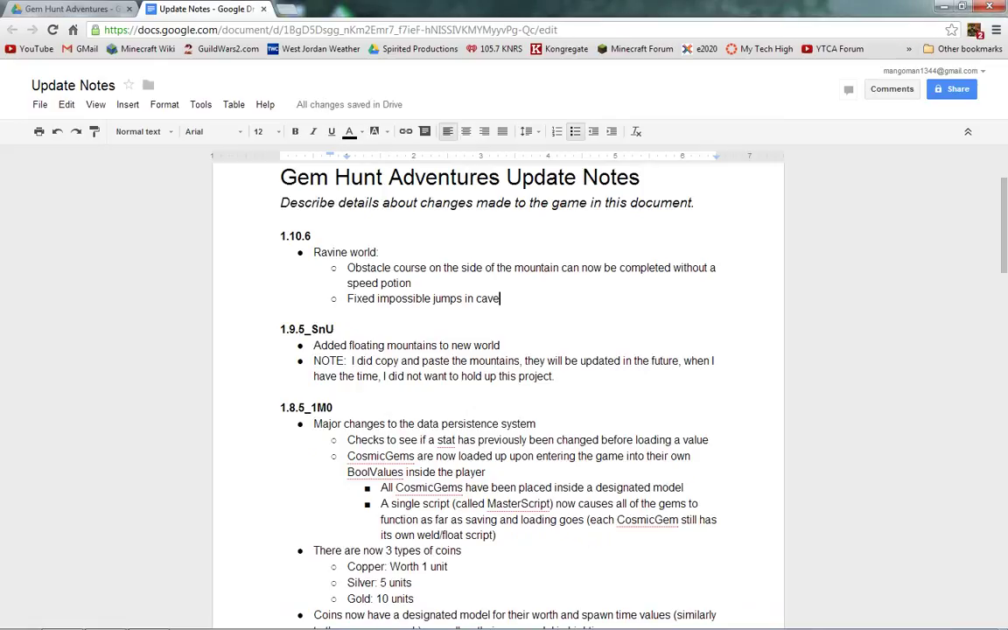
# Step: Delete and re-enter the colon at the end of the "Ravine world" bullet in the 1.10.6 entry
pyautogui.click(379, 252)
pyautogui.press('BackSpace')
pyautogui.write(':')
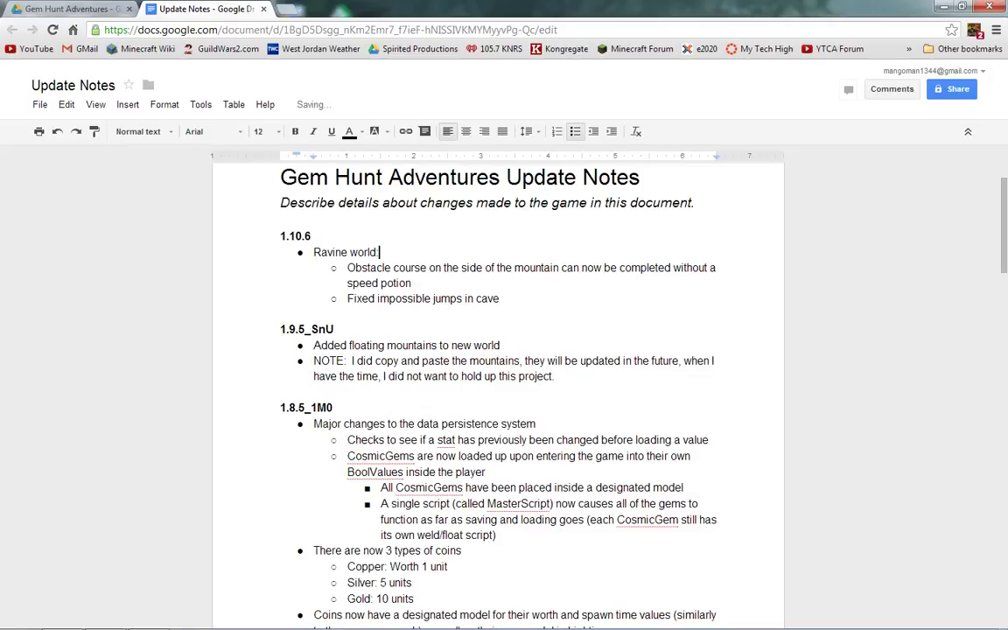
pyautogui.scroll(1, 497, 394)
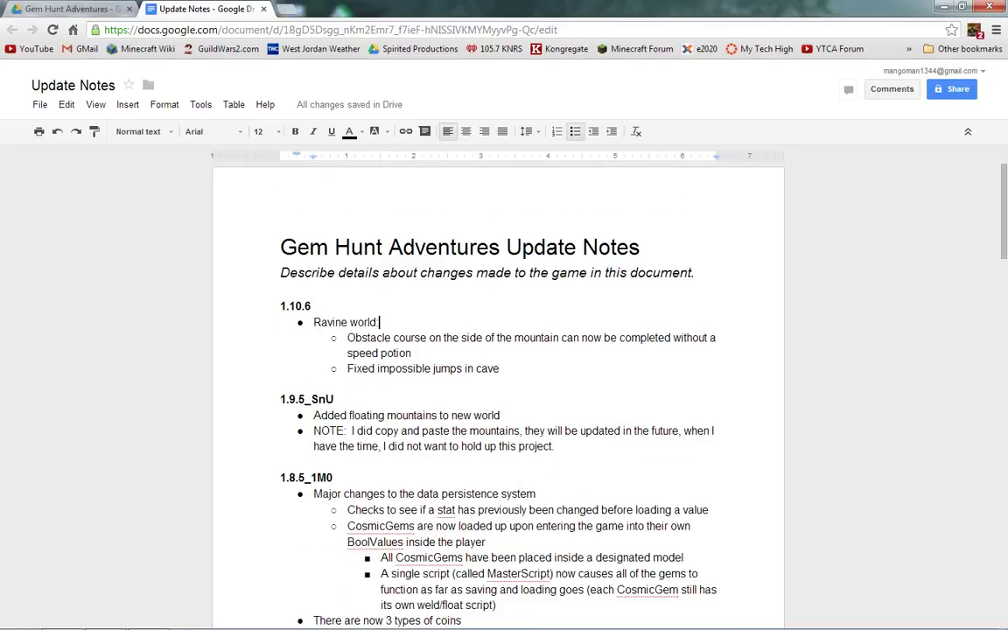
# Step: Close the Update Notes document and return to the Gem Hunt Adventures folder in Google Drive
pyautogui.click(500, 368)
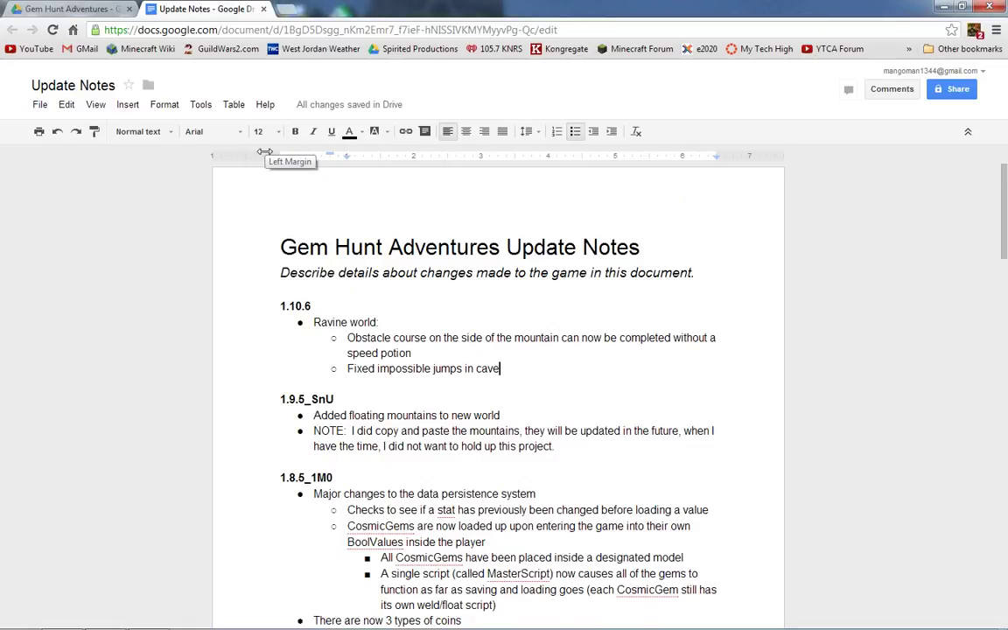
pyautogui.press('Up')
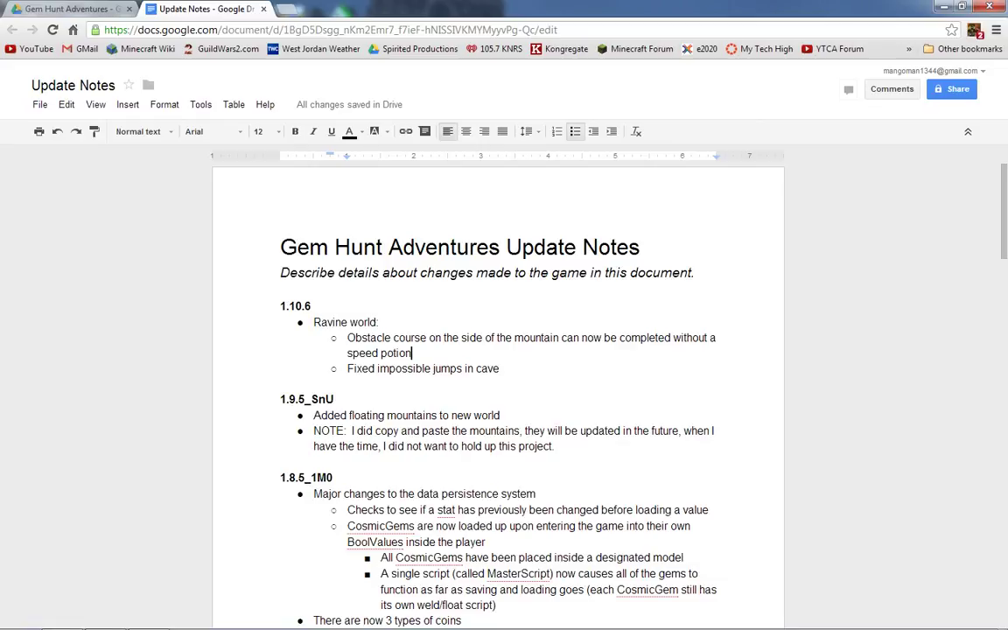
pyautogui.press('Down')
pyautogui.click(264, 9)
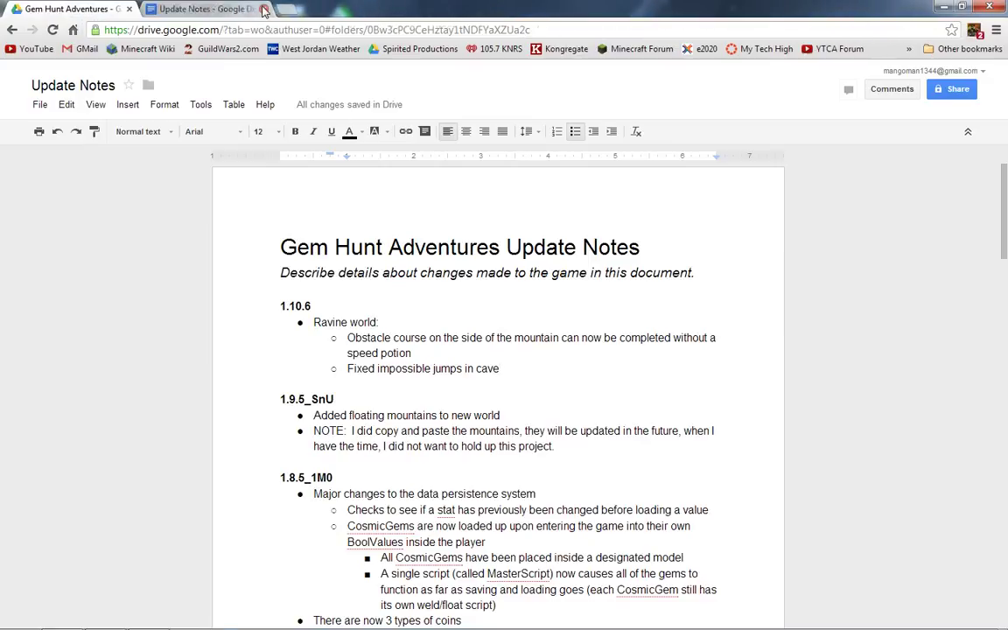